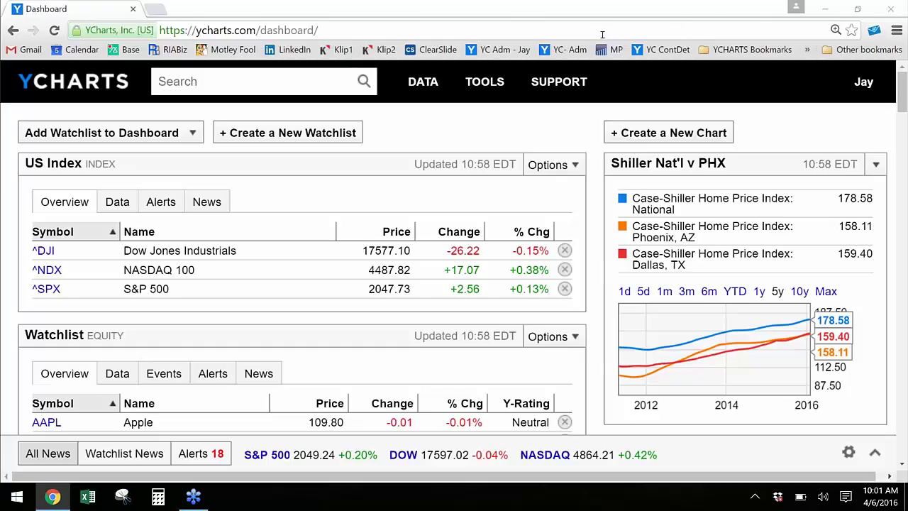
# Step: Open the Equity Screener and start modifying its equity universe
pyautogui.moveTo(496, 83)
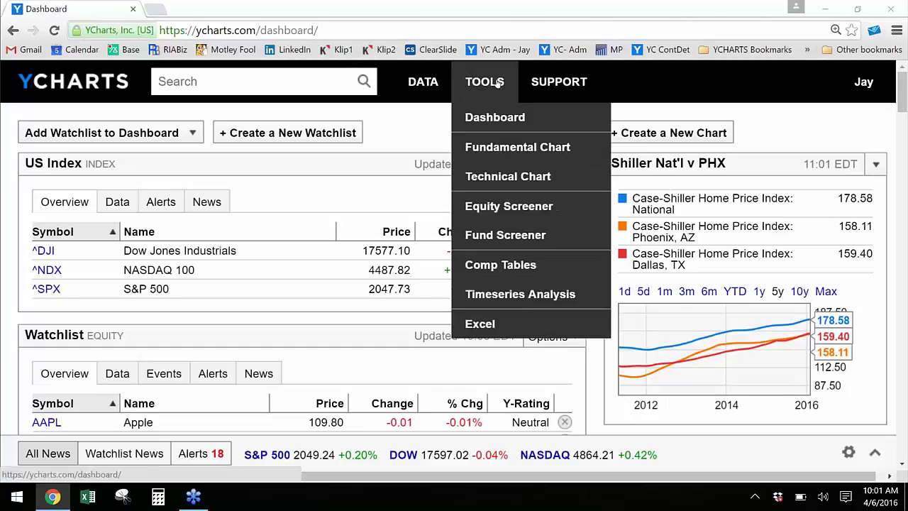
pyautogui.click(525, 206)
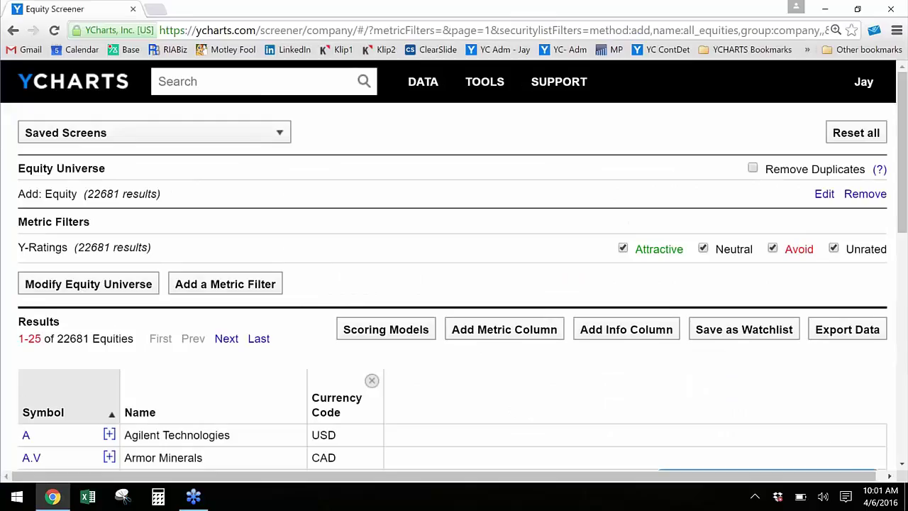
pyautogui.scroll(-1, 112, 213)
pyautogui.click(112, 213)
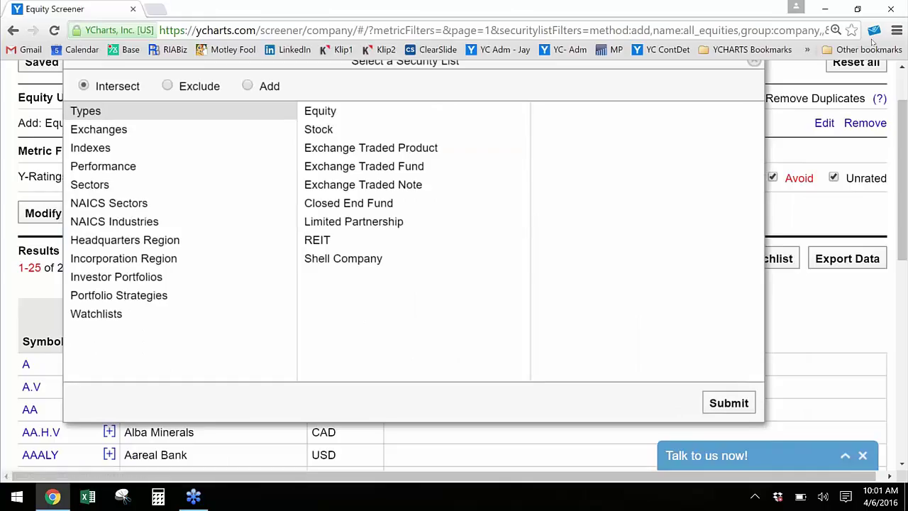
# Step: Browse the sector, investor portfolio and watchlist choices available for defining the equity universe
pyautogui.click(90, 149)
pyautogui.click(198, 186)
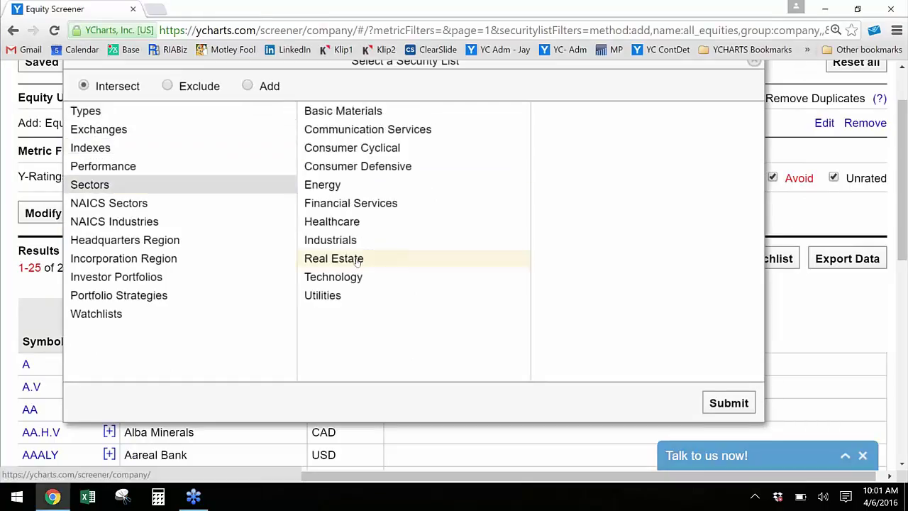
pyautogui.click(145, 278)
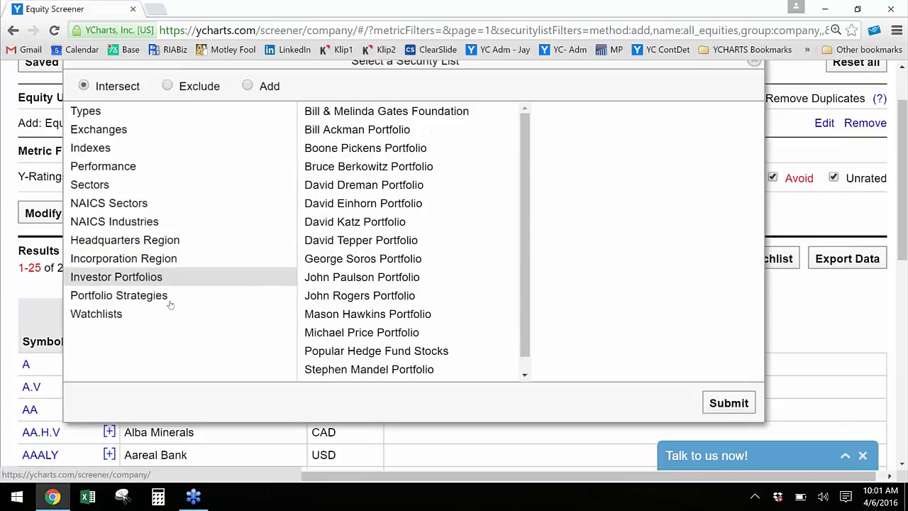
pyautogui.scroll(-2, 373, 226)
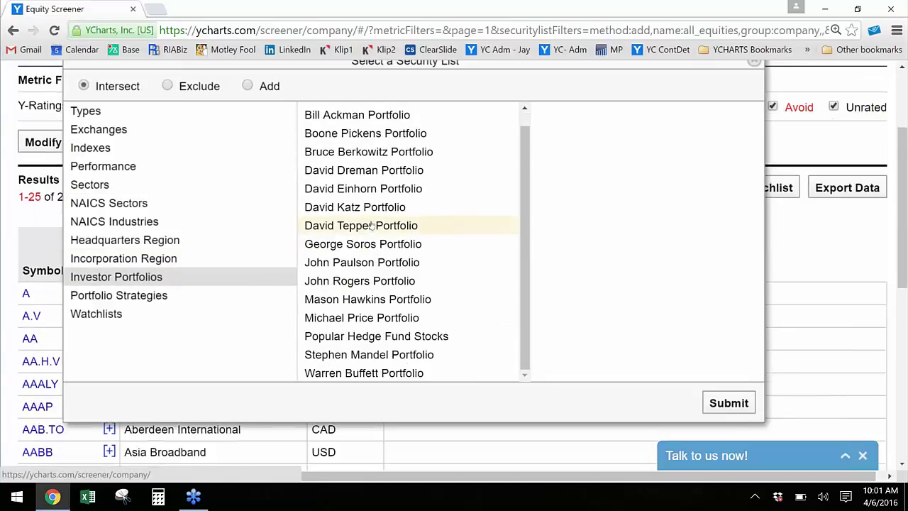
pyautogui.click(129, 316)
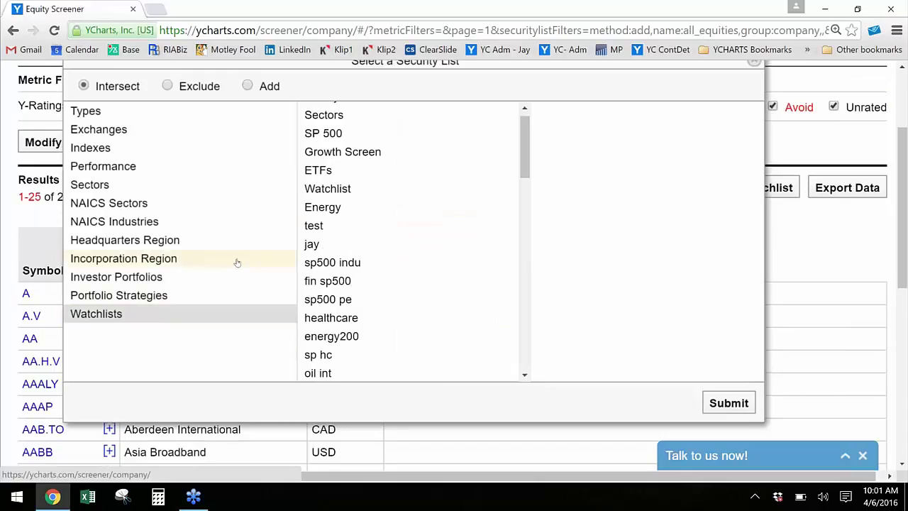
pyautogui.scroll(-4, 374, 145)
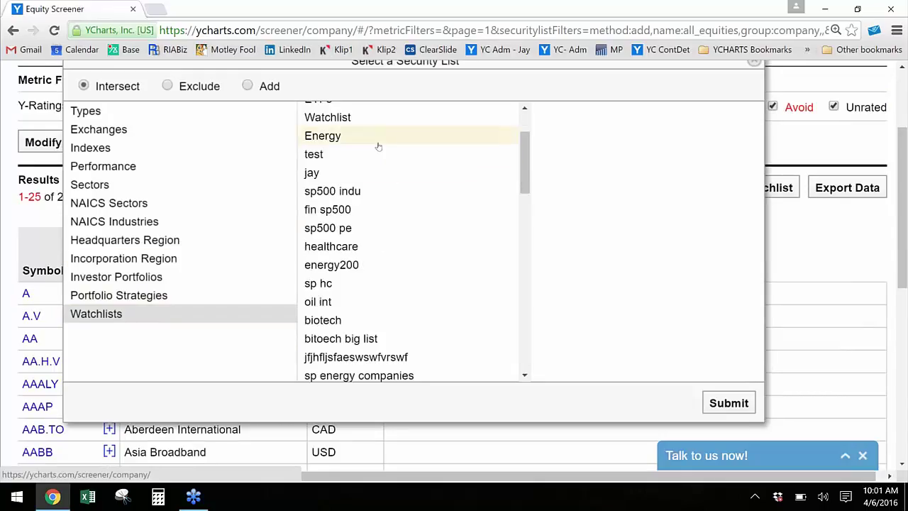
pyautogui.scroll(4, 385, 178)
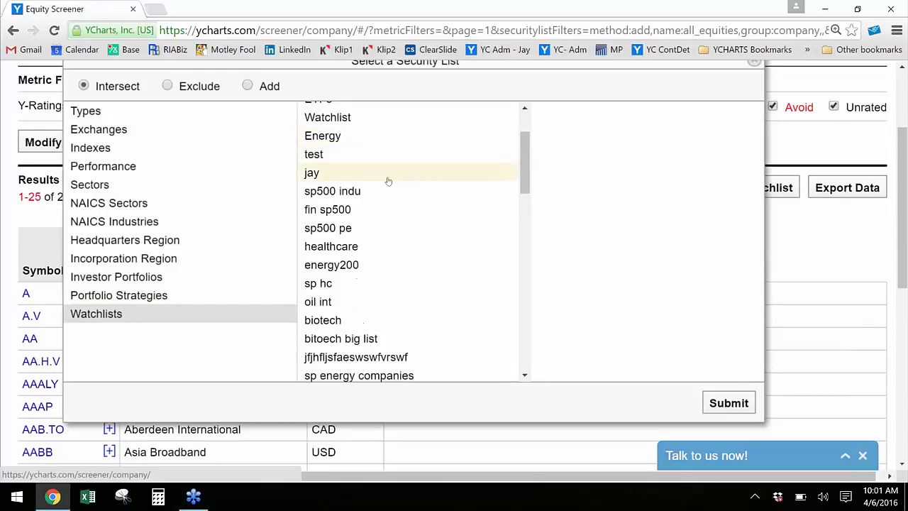
# Step: Intersect the equity universe with the S&P 500 index
pyautogui.click(152, 148)
pyautogui.click(385, 221)
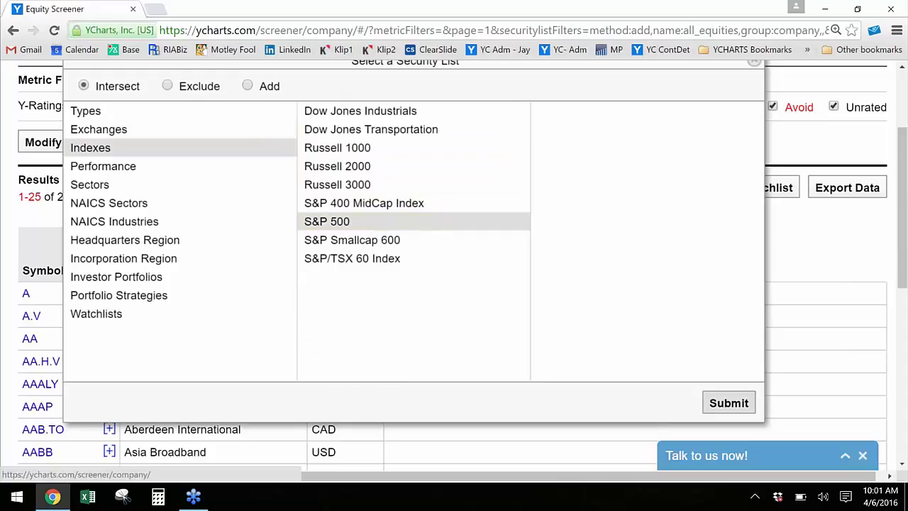
pyautogui.click(729, 402)
pyautogui.scroll(1, 294, 181)
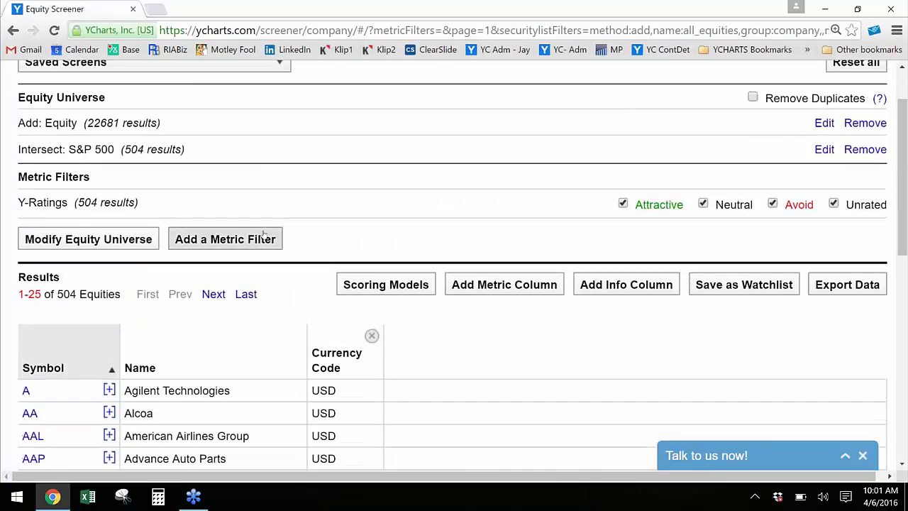
# Step: Add a metric filter for PE Ratio (TTM) less than 0.95 * PE Ratio (5y Median)
pyautogui.click(250, 239)
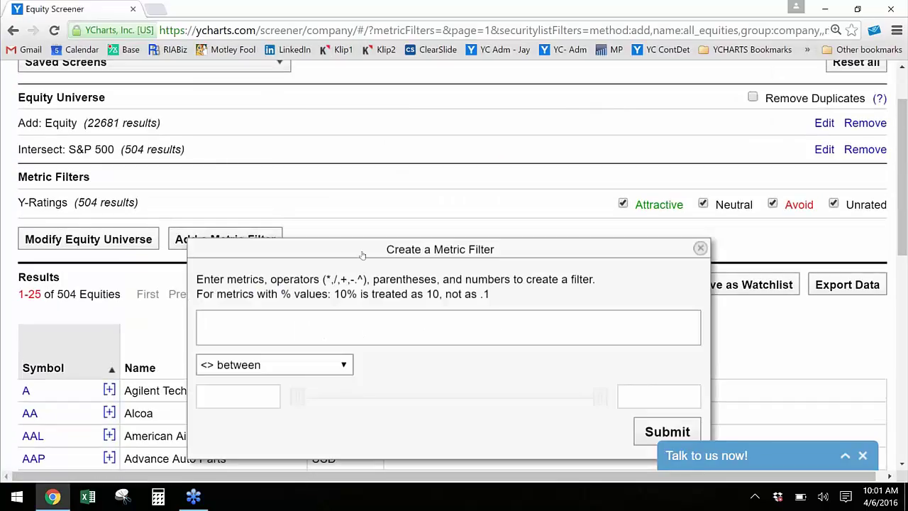
pyautogui.write('pe r')
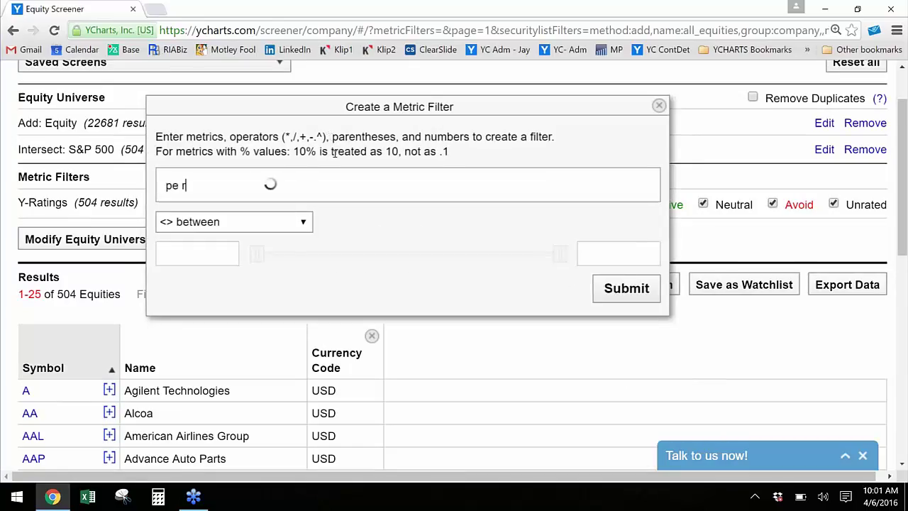
pyautogui.press('Return')
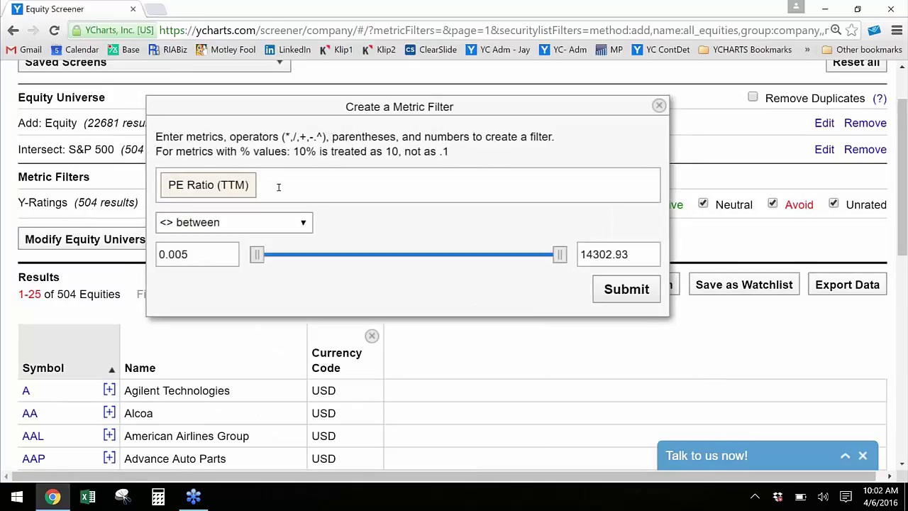
pyautogui.click(252, 223)
pyautogui.click(248, 270)
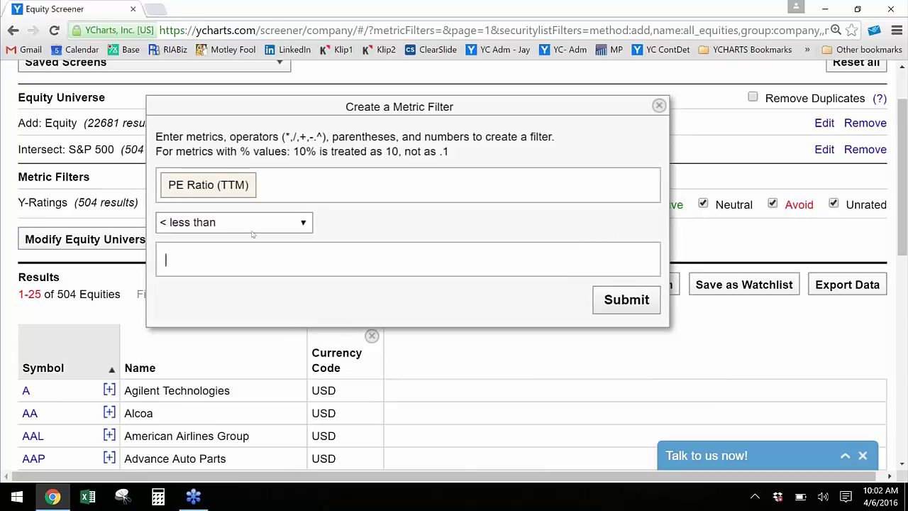
pyautogui.write('.95')
pyautogui.press('Return')
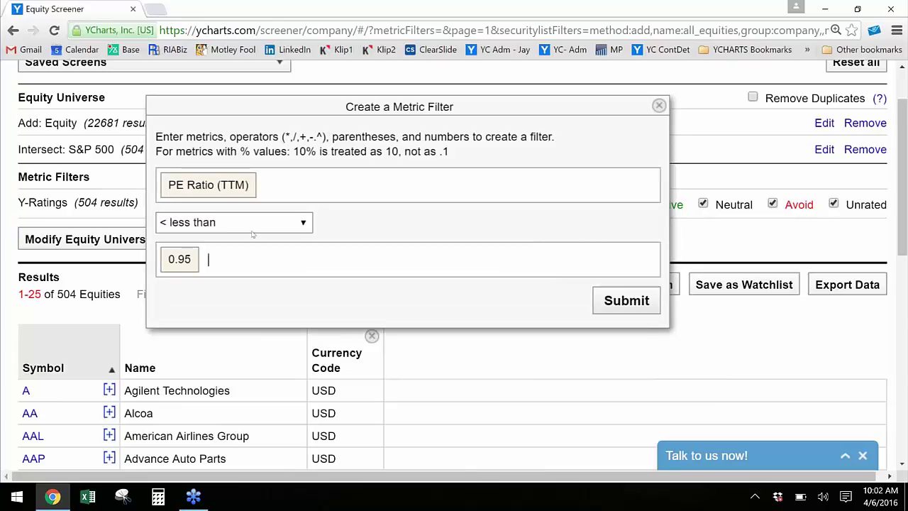
pyautogui.write('* pe med')
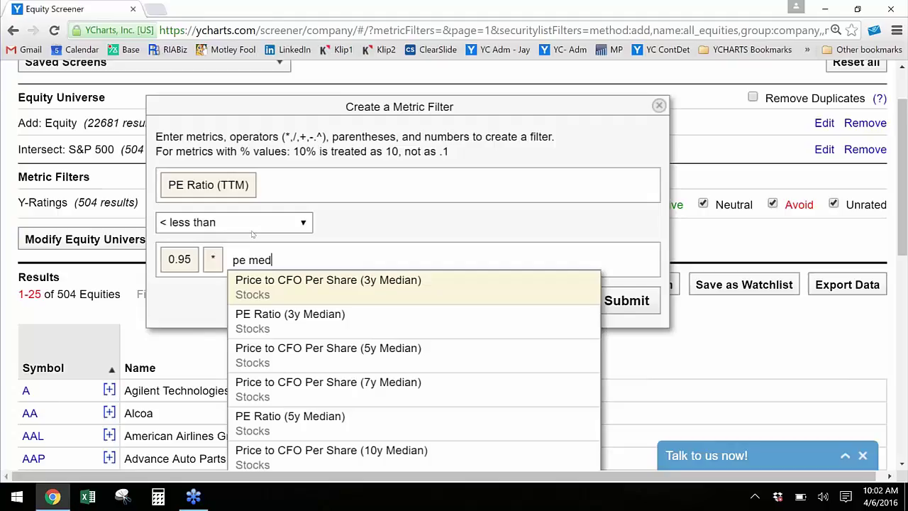
pyautogui.click(341, 419)
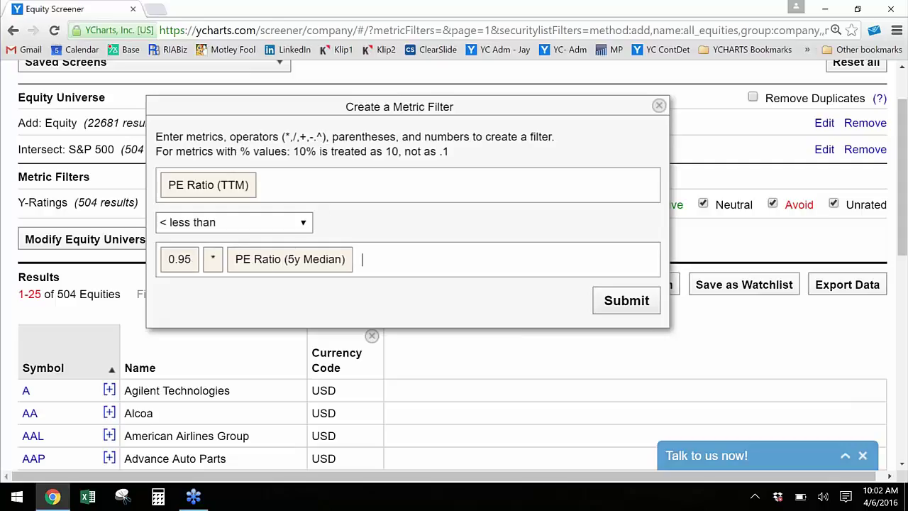
pyautogui.click(626, 300)
# Step: Add a metric filter keeping Revenue (3 Year Growth) in the top 15 sequential percentile, with higher value being better
pyautogui.scroll(-2, 253, 177)
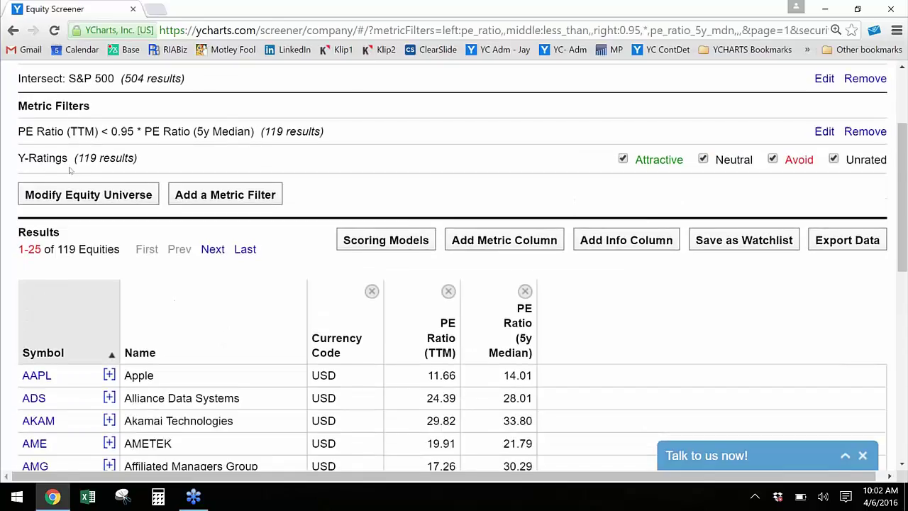
pyautogui.click(212, 196)
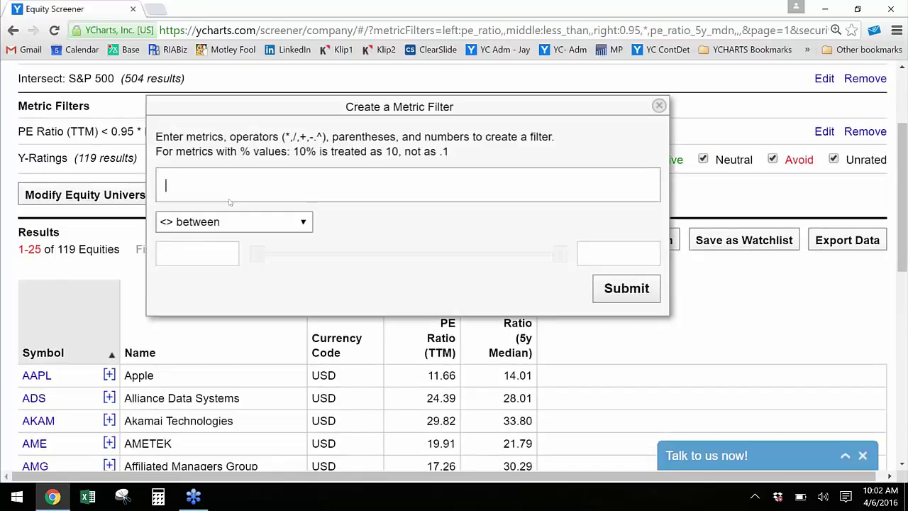
pyautogui.write('rev 3 gr')
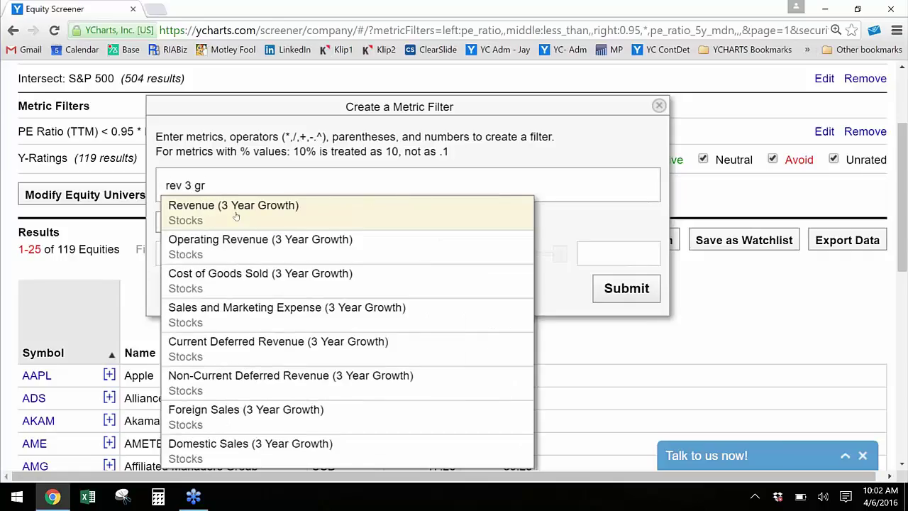
pyautogui.click(236, 216)
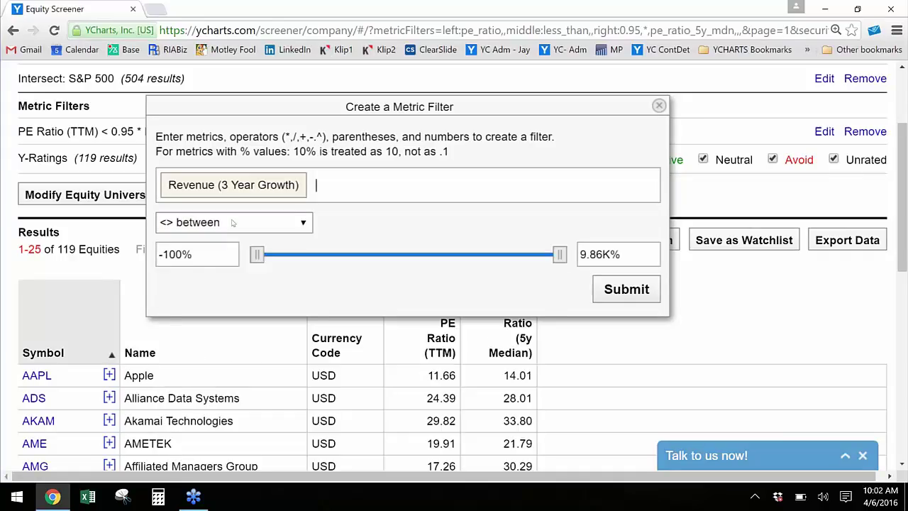
pyautogui.click(236, 222)
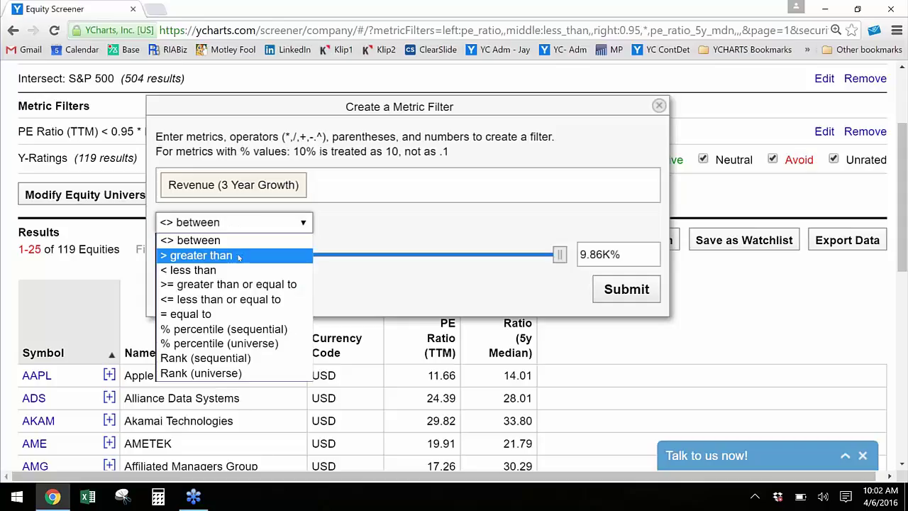
pyautogui.click(250, 330)
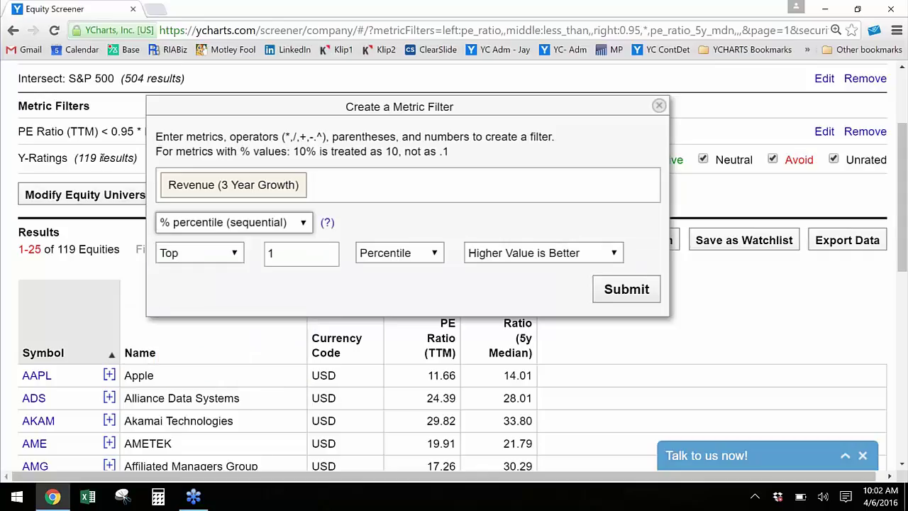
pyautogui.doubleClick(293, 257)
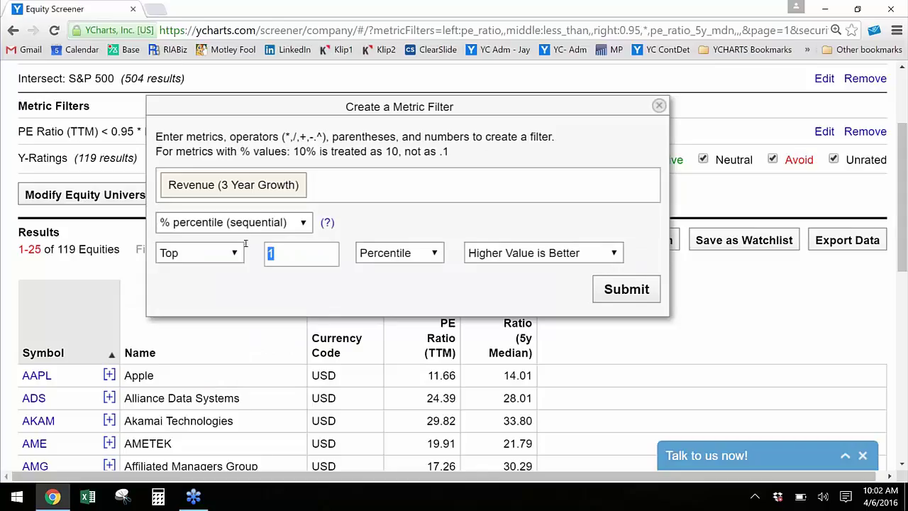
pyautogui.write('15')
pyautogui.click(627, 290)
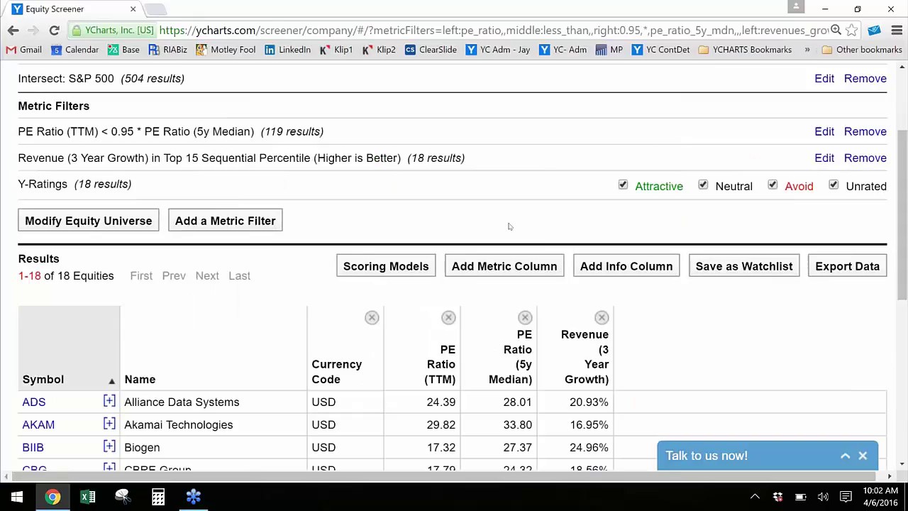
# Step: Reduce the browser's page zoom by two levels for the screener results
pyautogui.scroll(-2, 507, 225)
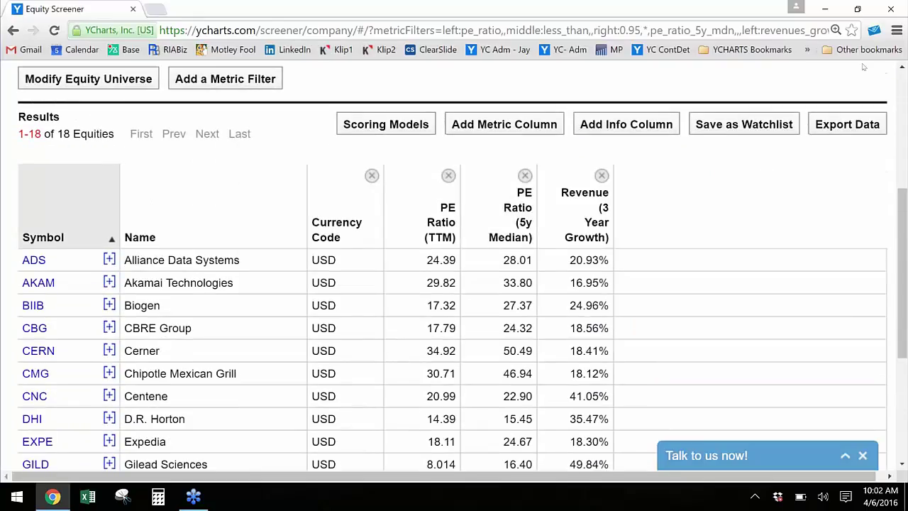
pyautogui.click(897, 30)
pyautogui.click(801, 193)
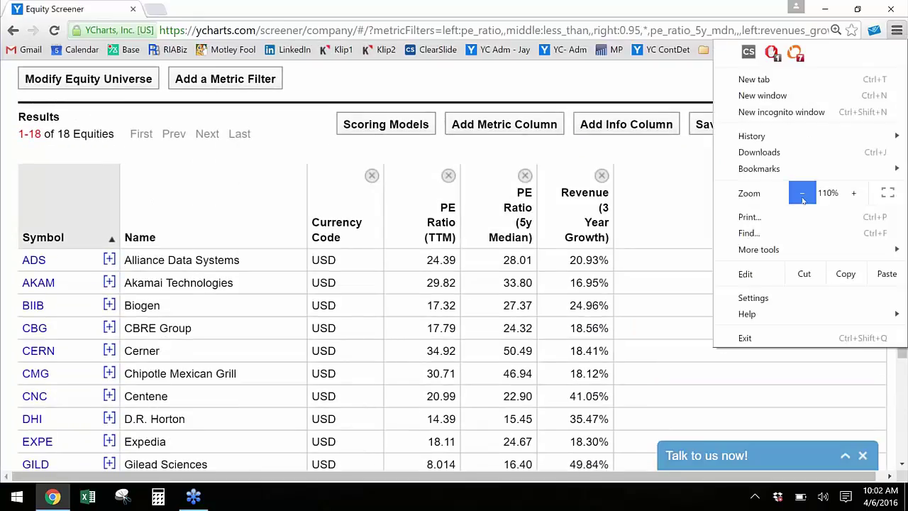
pyautogui.click(802, 193)
pyautogui.click(559, 155)
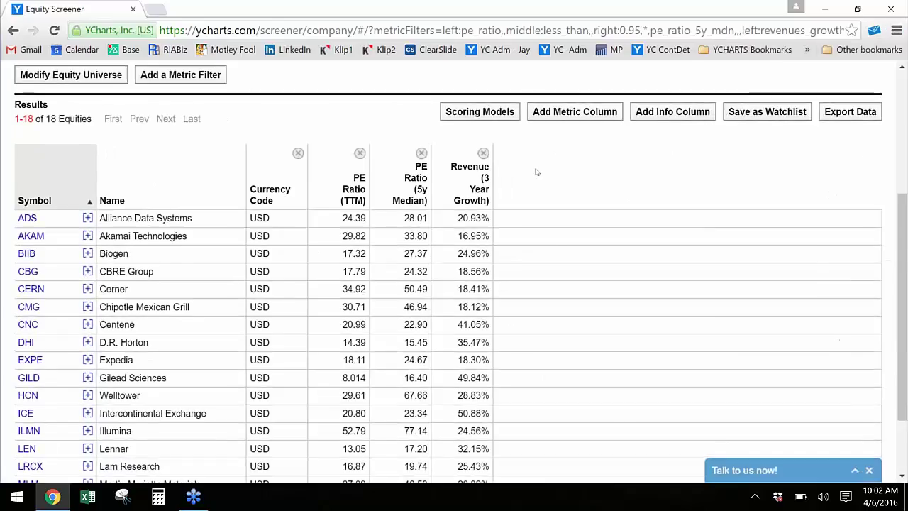
# Step: Open the custom scoring models, load the saved Fundamental score and look through its component metrics
pyautogui.scroll(2, 537, 173)
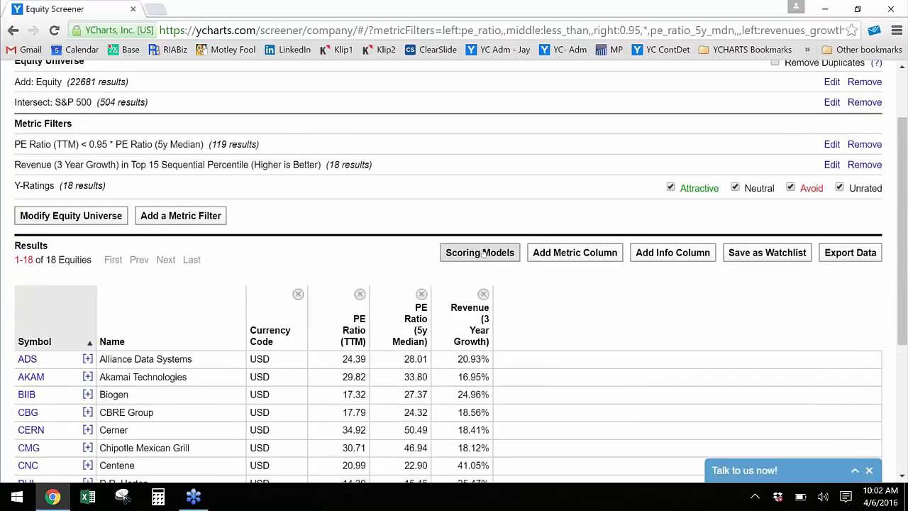
pyautogui.scroll(-3, 482, 253)
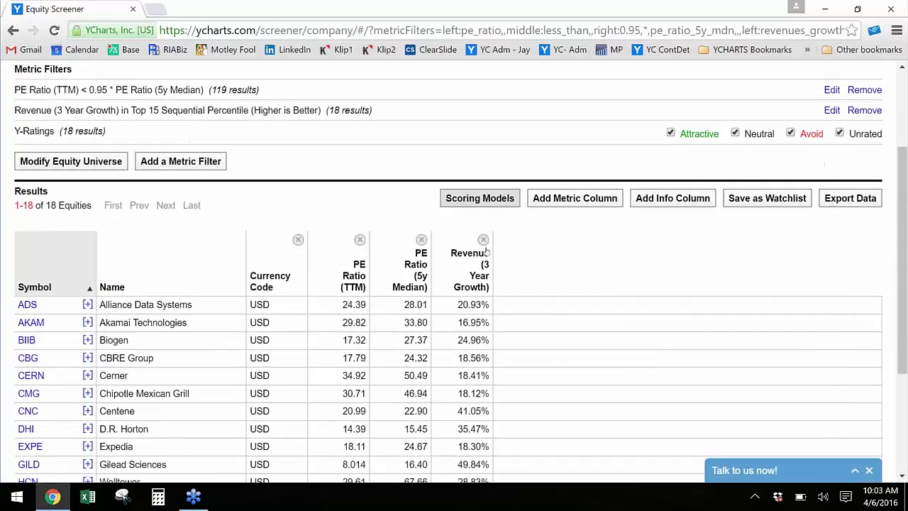
pyautogui.scroll(-1, 479, 110)
pyautogui.scroll(2, 479, 111)
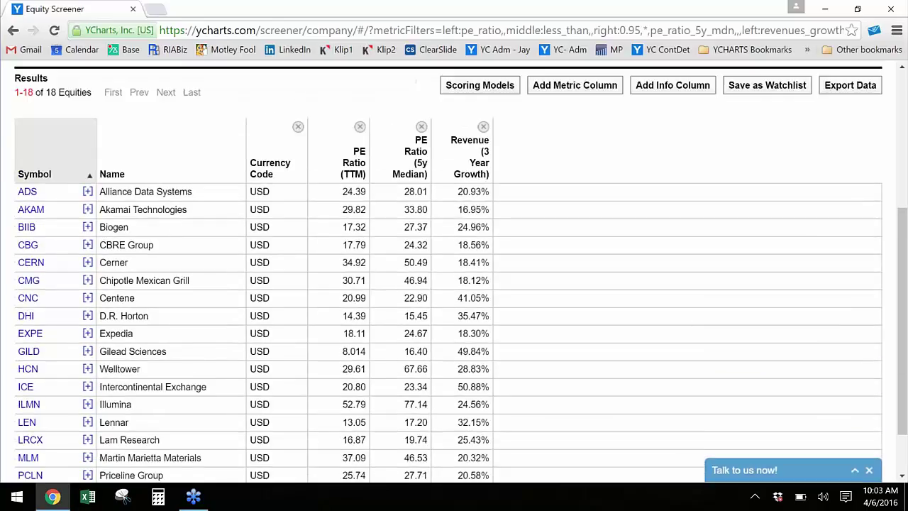
pyautogui.click(480, 110)
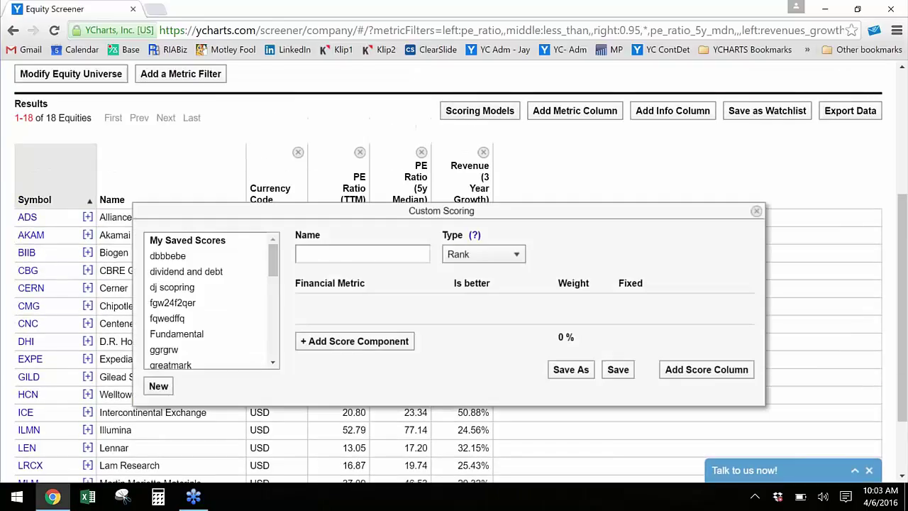
pyautogui.click(215, 333)
pyautogui.moveTo(393, 217); pyautogui.dragTo(372, 73)
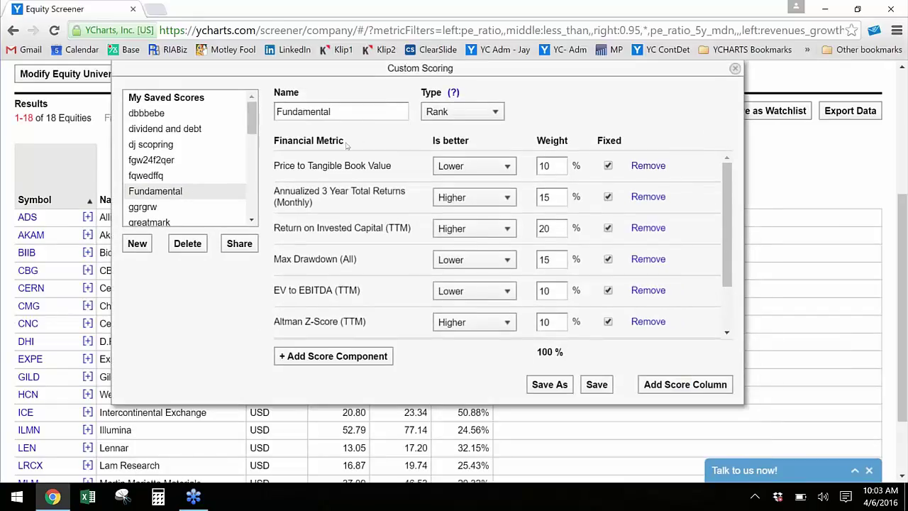
pyautogui.scroll(-5, 609, 222)
pyautogui.scroll(4, 609, 222)
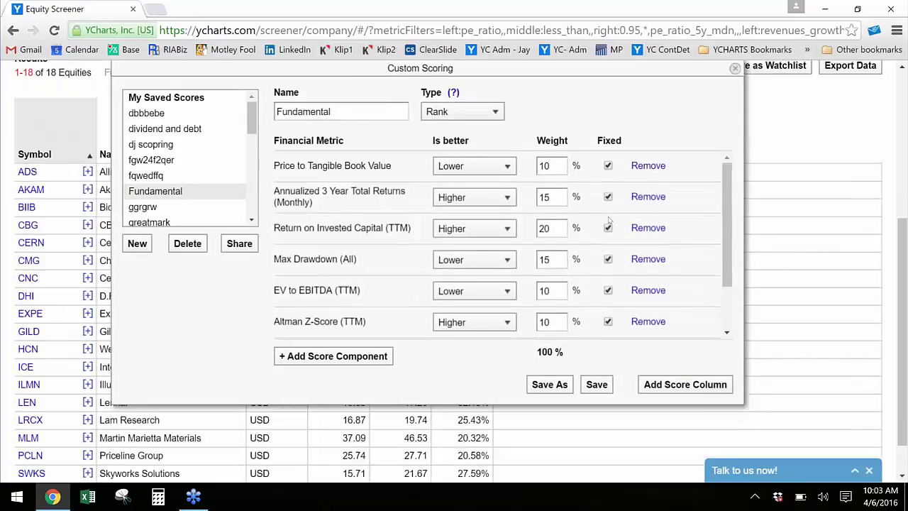
# Step: Set the Fundamental score's weights to 15% for Price to Tangible Book Value and 10% for Annualized 3 Year Total Returns (Monthly)
pyautogui.moveTo(559, 165); pyautogui.dragTo(520, 160)
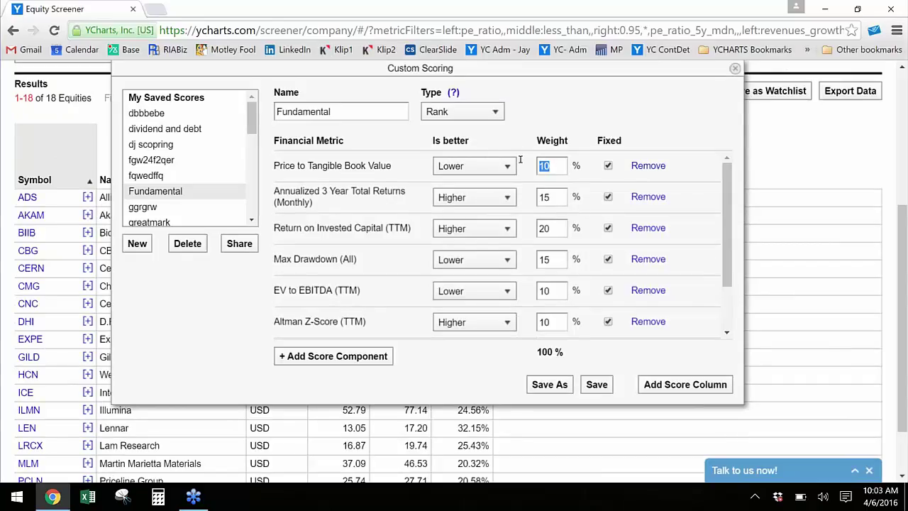
pyautogui.write('15')
pyautogui.moveTo(560, 197); pyautogui.dragTo(522, 193)
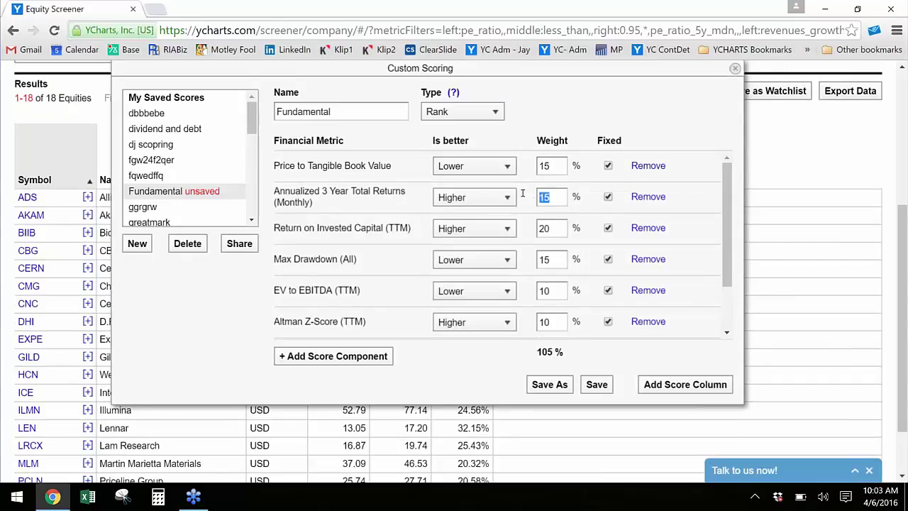
pyautogui.write('10')
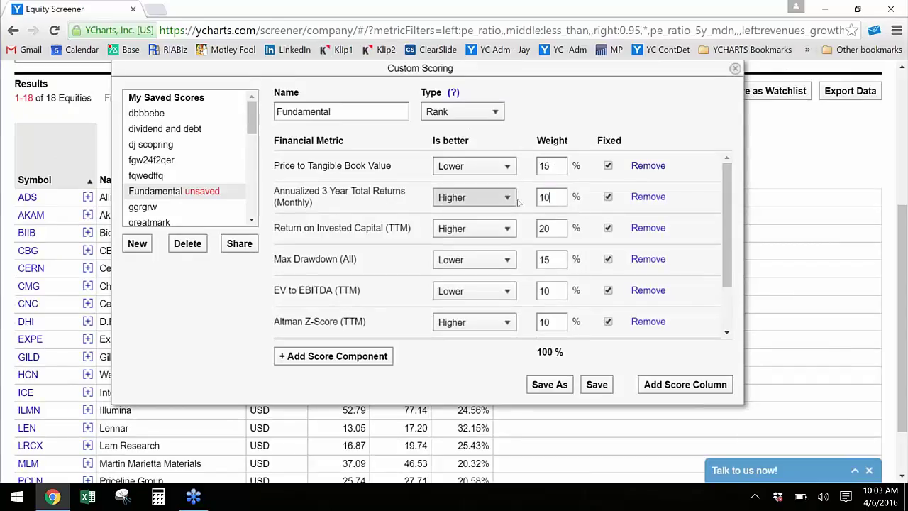
# Step: Add the Fundamental score as a column to the equity results and review the ranked stocks
pyautogui.click(682, 385)
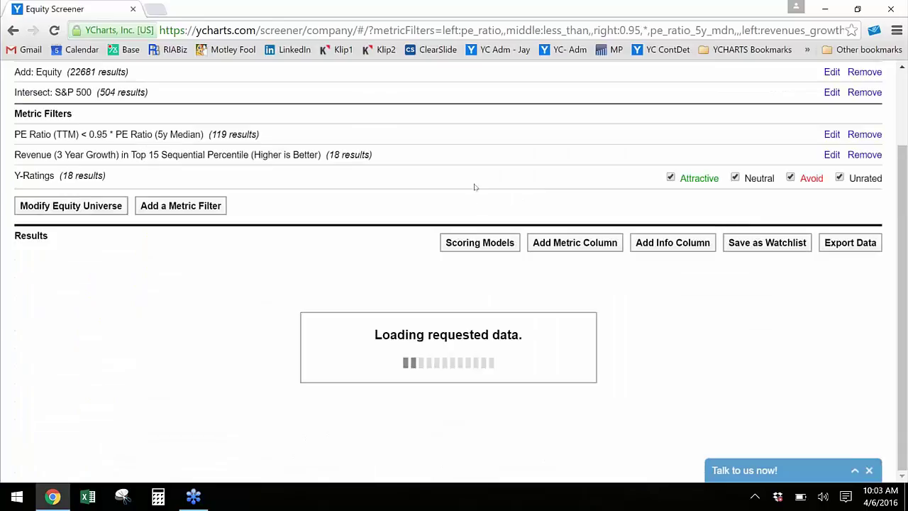
pyautogui.scroll(-2, 477, 178)
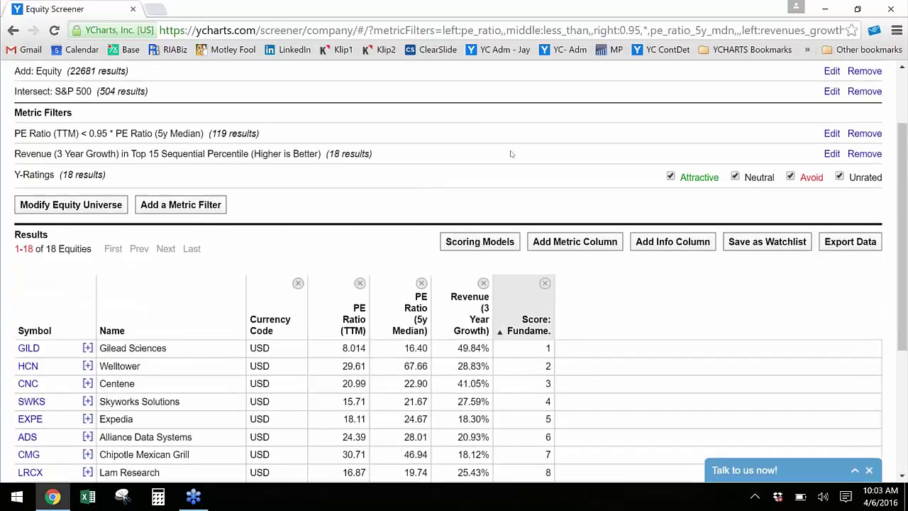
pyautogui.scroll(-1, 511, 152)
pyautogui.scroll(-1, 511, 153)
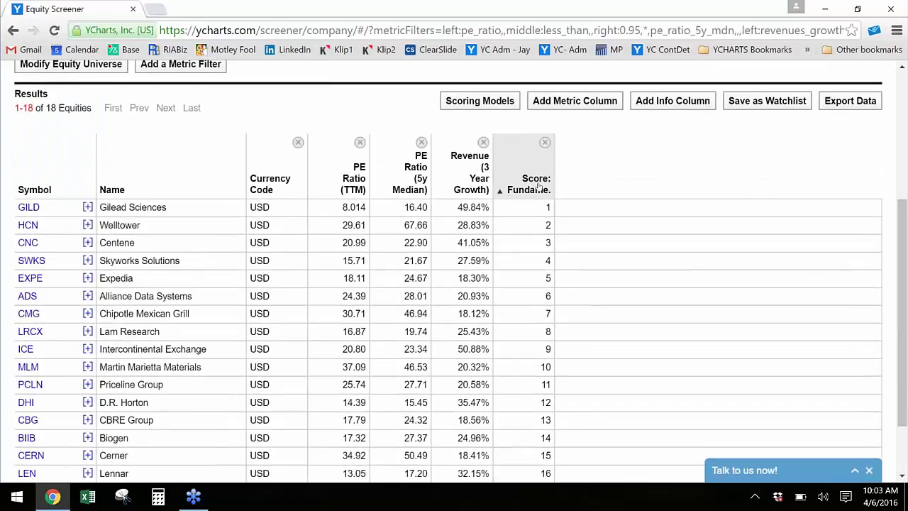
# Step: Add a Year to Date Price Returns (Daily) metric column to the equity results
pyautogui.click(600, 103)
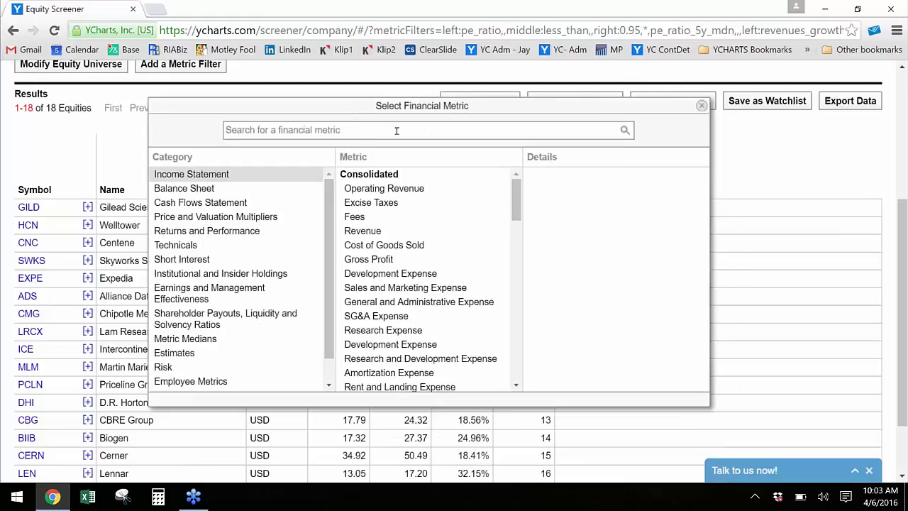
pyautogui.click(397, 131)
pyautogui.write('ytd')
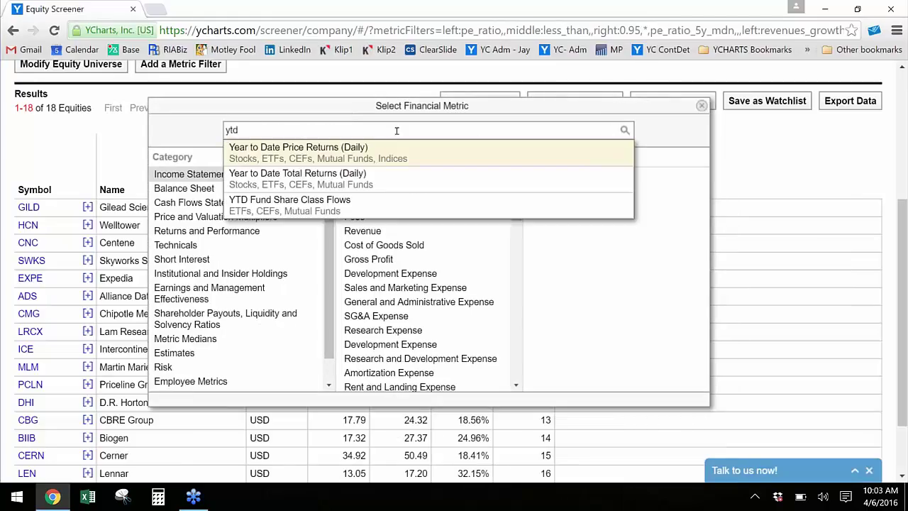
pyautogui.press('Return')
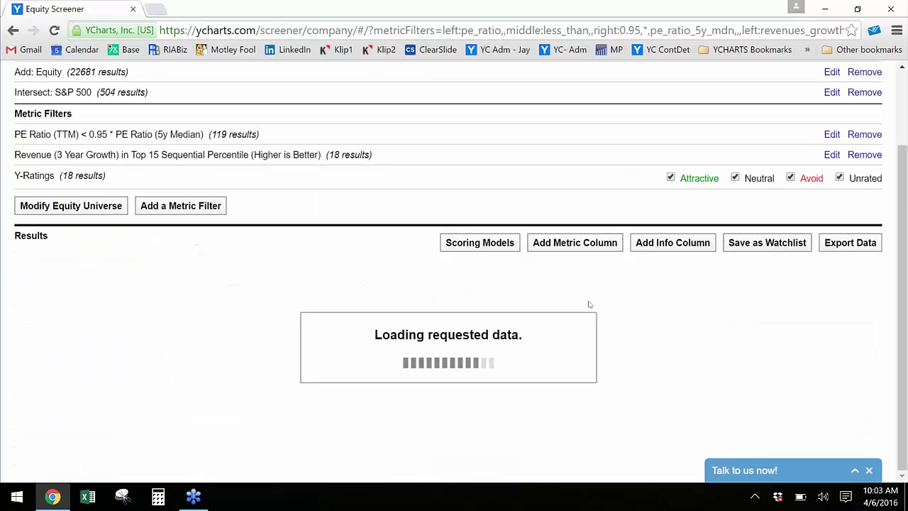
# Step: Add a Return on Invested Capital (TTM) metric column to the equity results
pyautogui.scroll(-1, 579, 287)
pyautogui.click(575, 172)
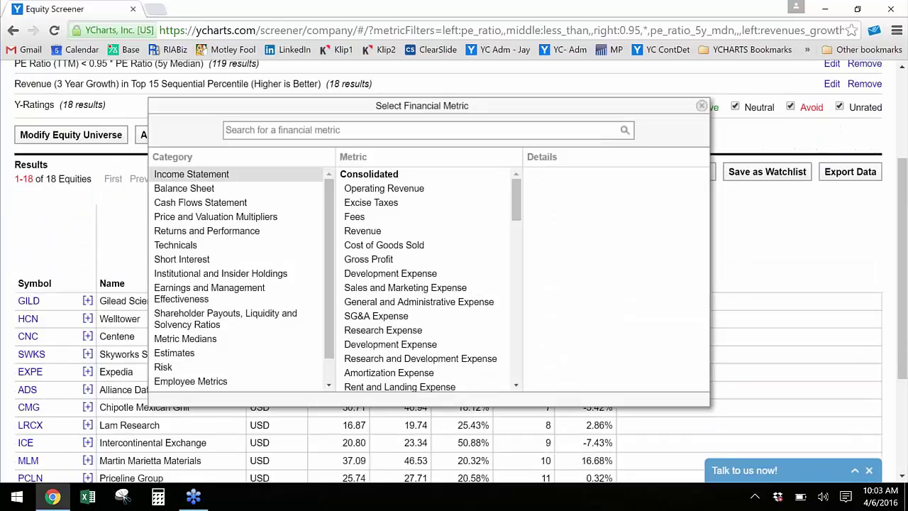
pyautogui.click(329, 133)
pyautogui.write('roic')
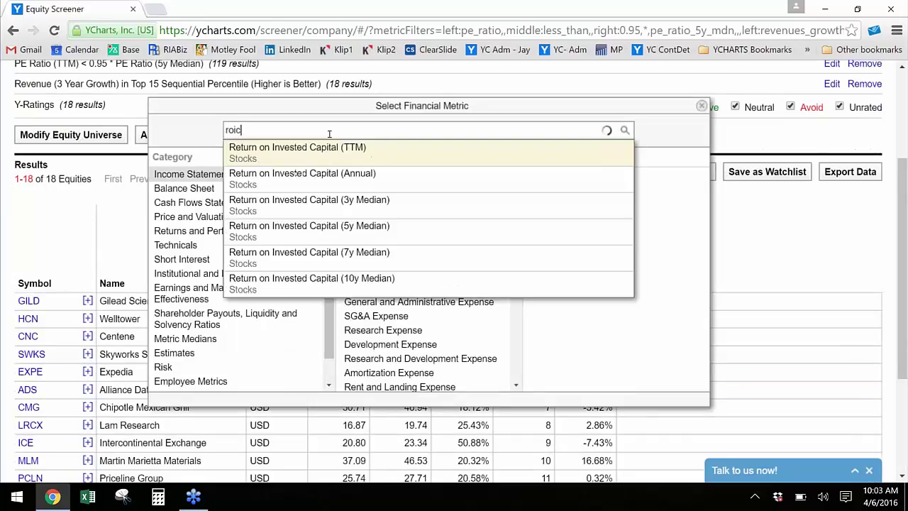
pyautogui.press('Return')
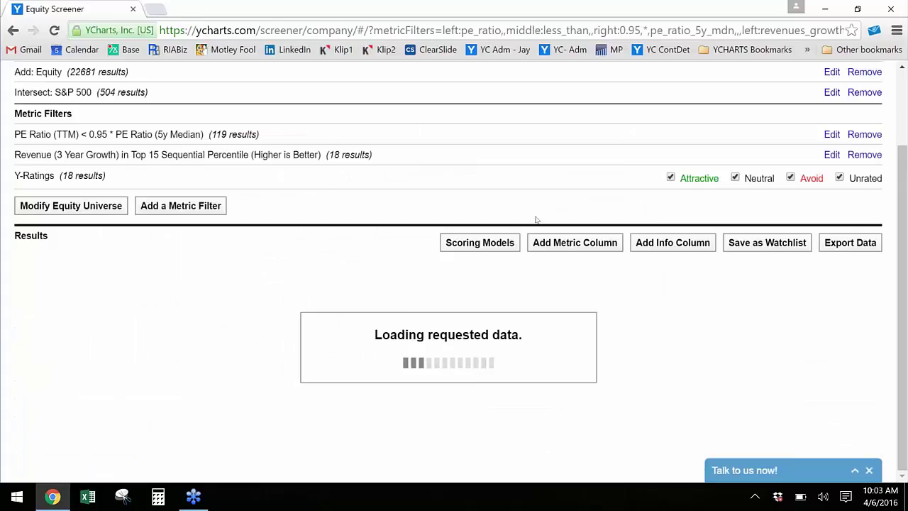
pyautogui.scroll(-1, 633, 319)
pyautogui.scroll(-2, 632, 319)
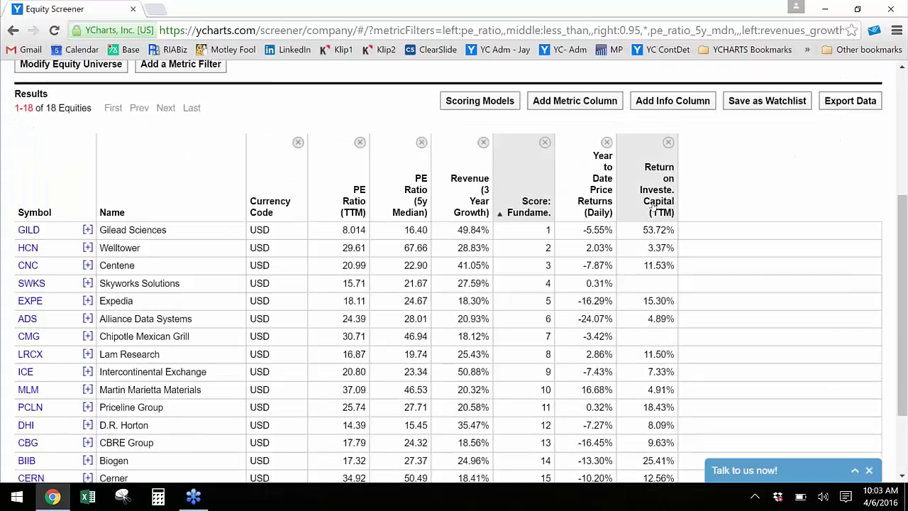
# Step: Add an info column showing each company's Sector to the equity results
pyautogui.scroll(1, 651, 205)
pyautogui.click(672, 172)
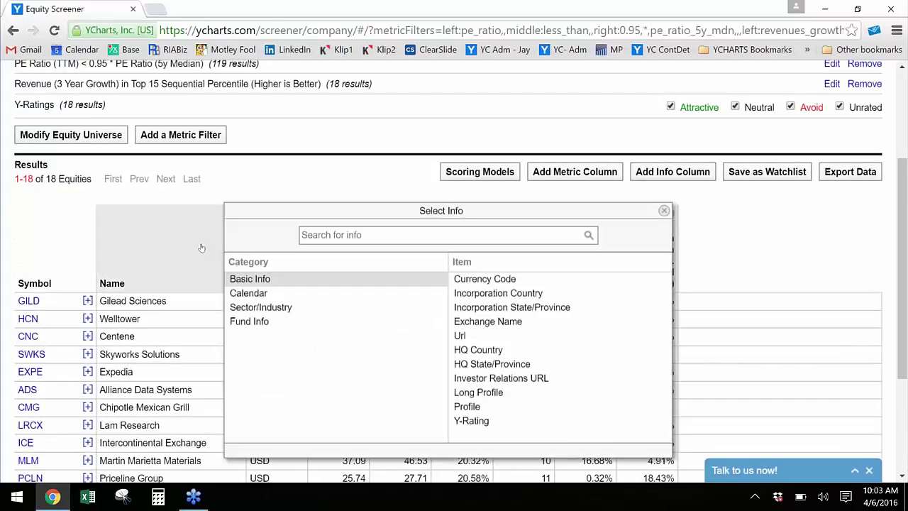
pyautogui.click(273, 307)
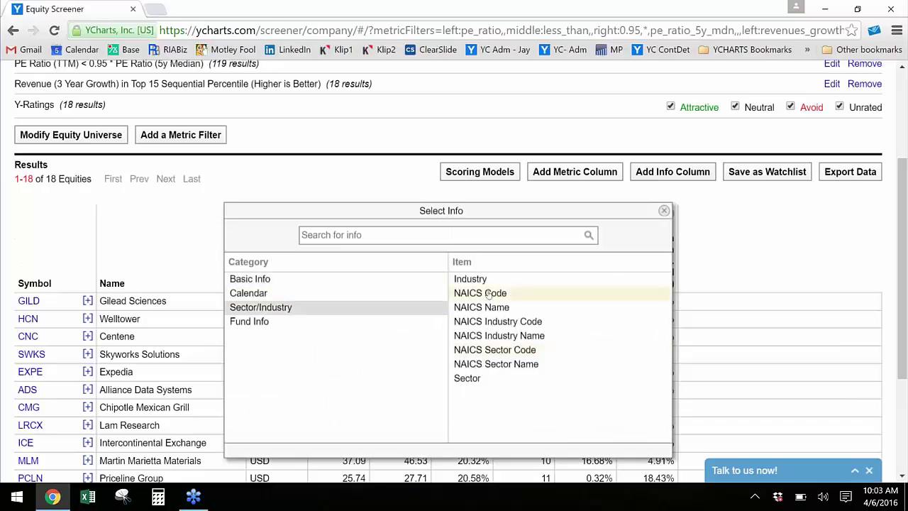
pyautogui.click(476, 378)
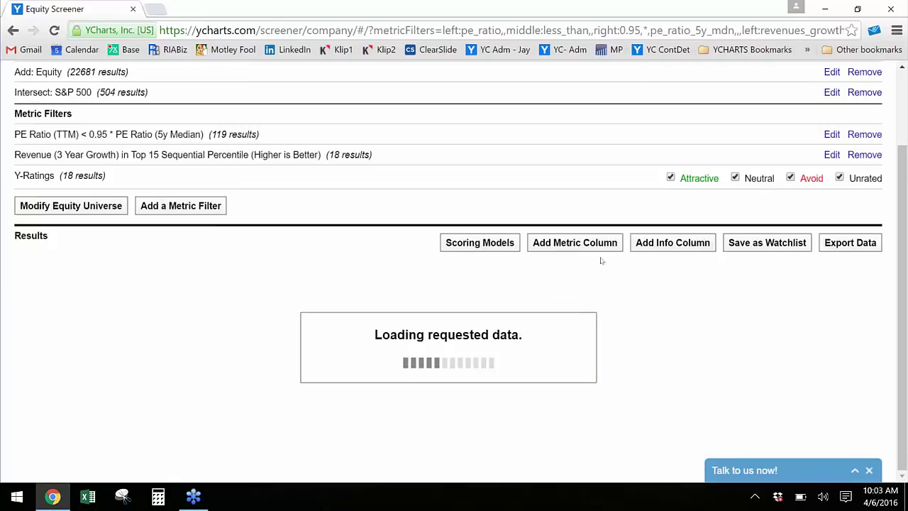
pyautogui.scroll(-5, 607, 243)
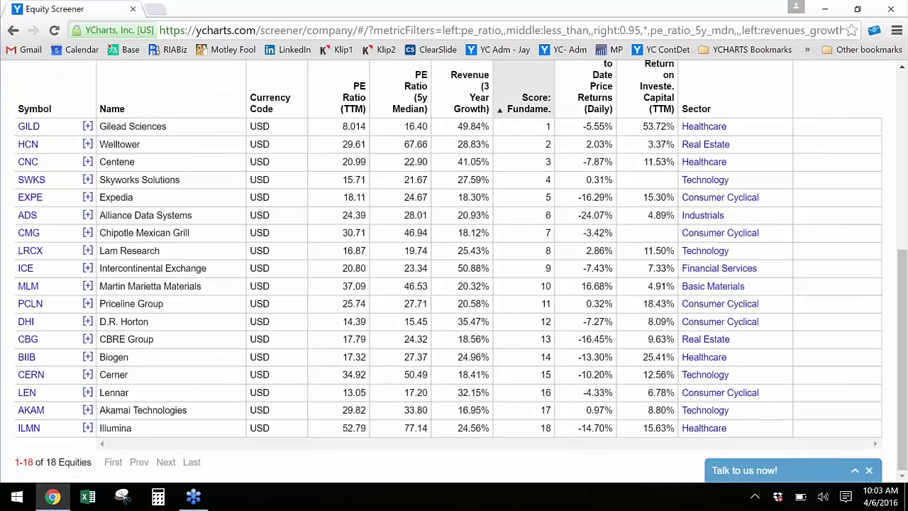
# Step: View the saving options for the equity screen, and go to the Fund Screener
pyautogui.scroll(6, 744, 312)
pyautogui.click(74, 118)
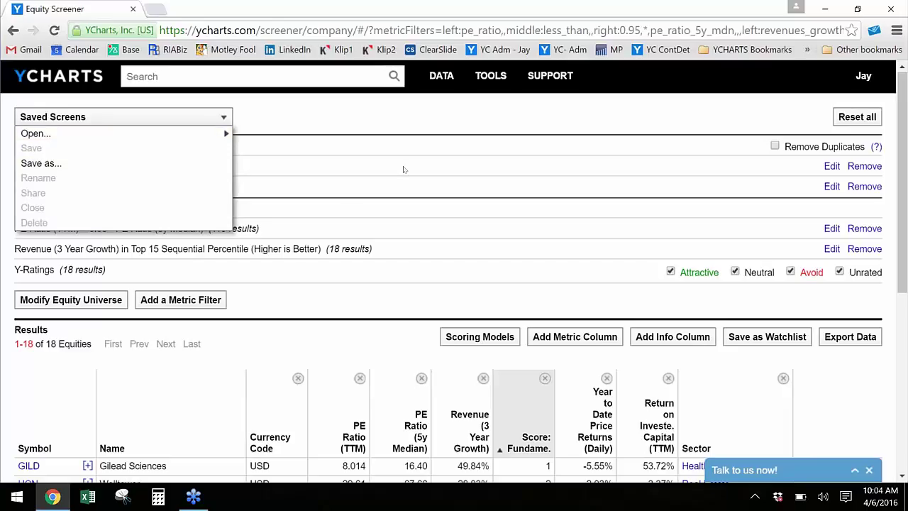
pyautogui.moveTo(491, 76)
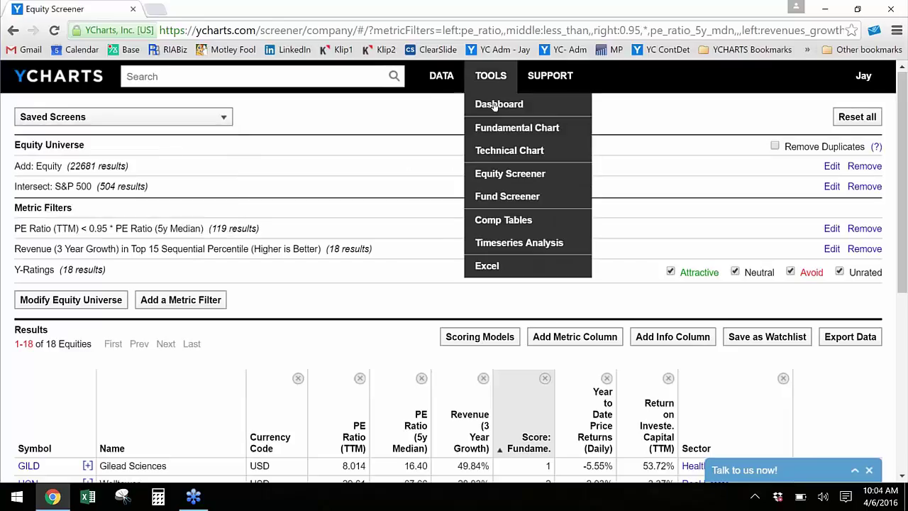
pyautogui.click(515, 197)
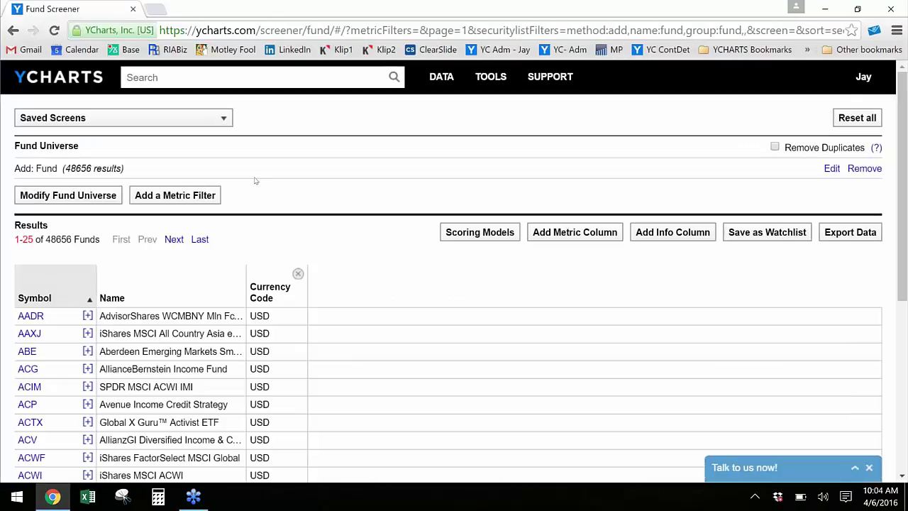
# Step: Look through the fund universe categories and intersect the universe with the Large Cap/Growth equity style
pyautogui.scroll(-1, 71, 127)
pyautogui.click(72, 127)
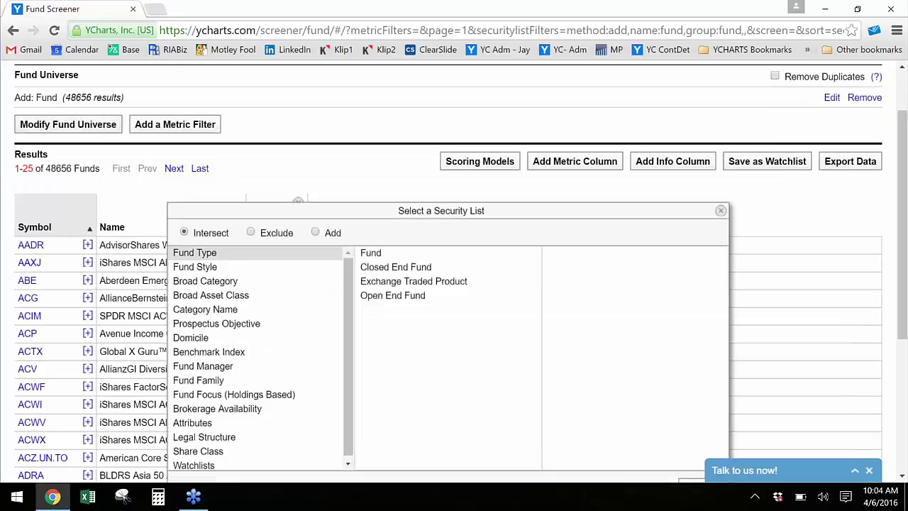
pyautogui.moveTo(315, 212); pyautogui.dragTo(310, 111)
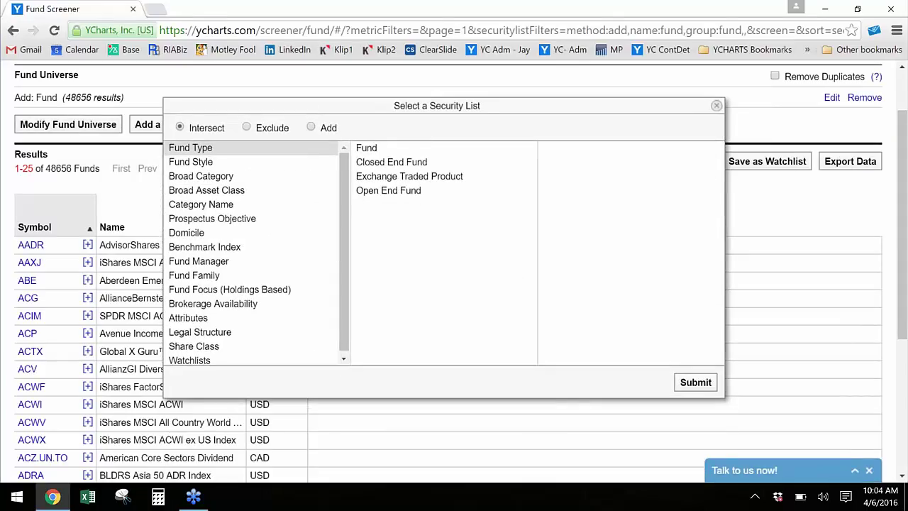
pyautogui.click(268, 166)
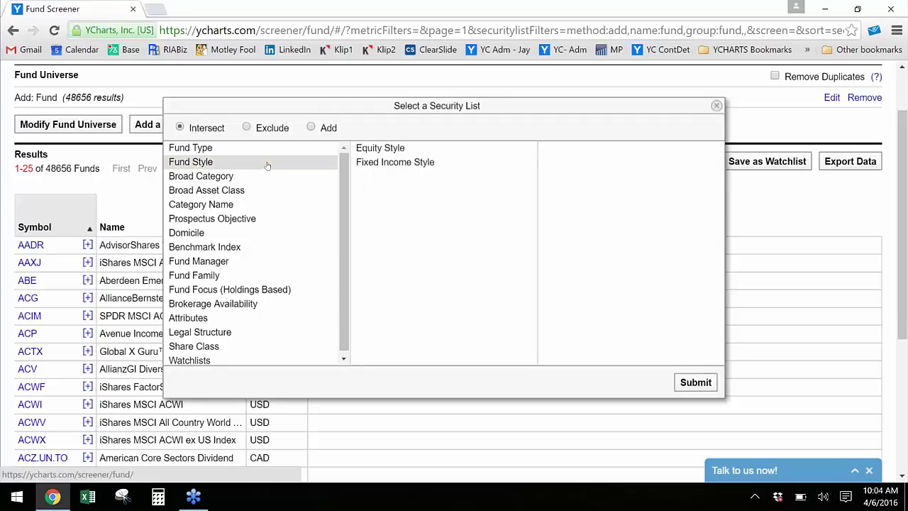
pyautogui.click(234, 205)
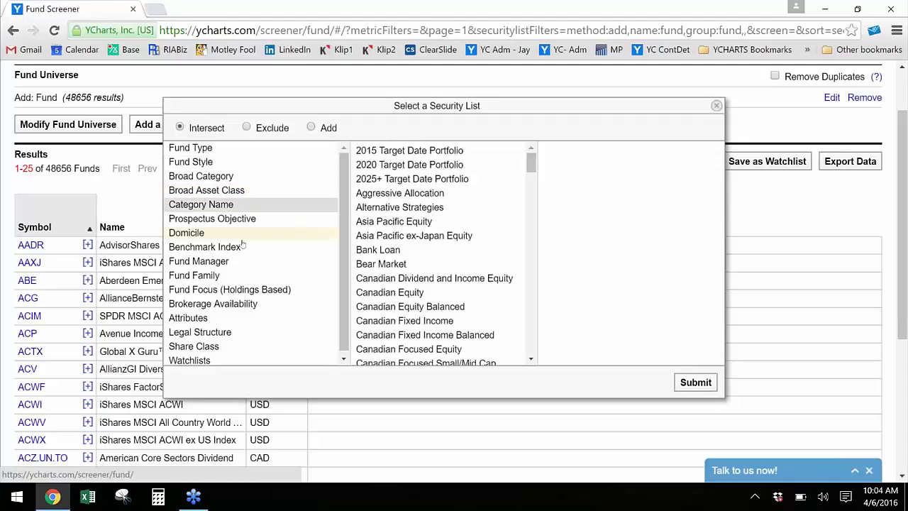
pyautogui.click(198, 149)
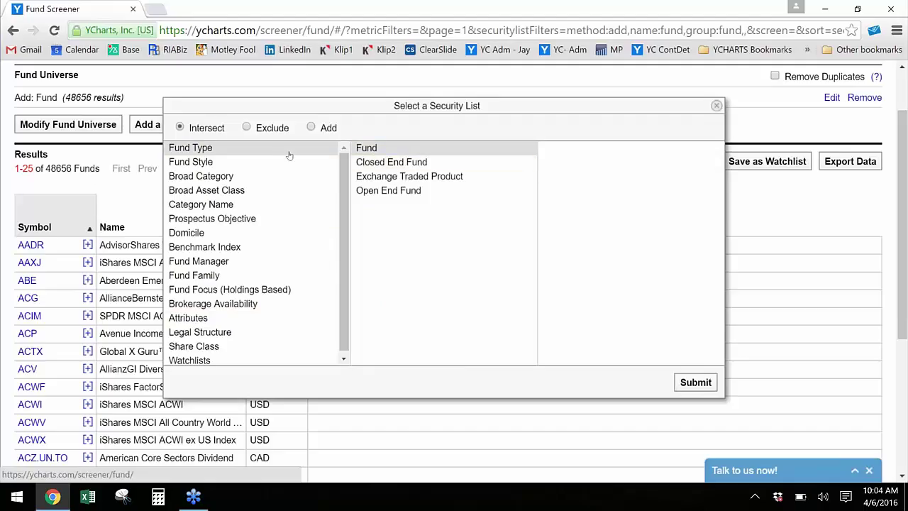
pyautogui.click(213, 161)
pyautogui.click(425, 148)
pyautogui.click(596, 165)
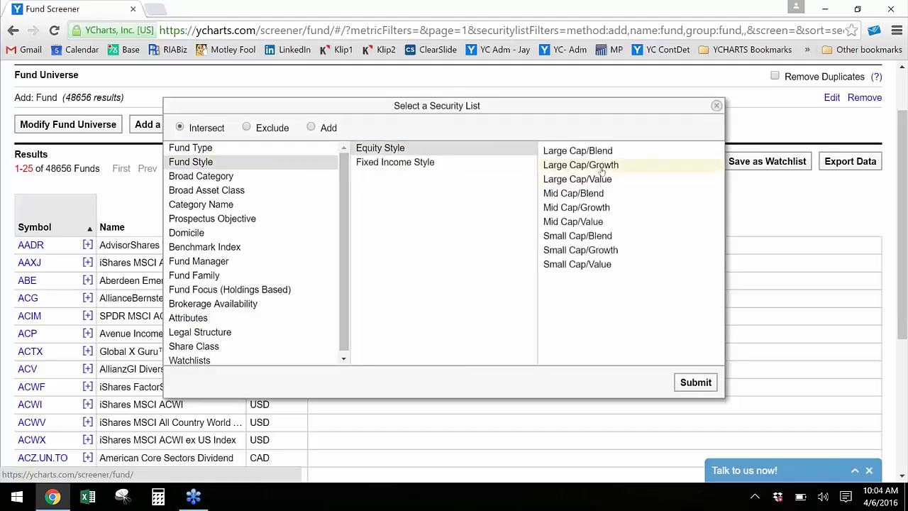
pyautogui.click(697, 383)
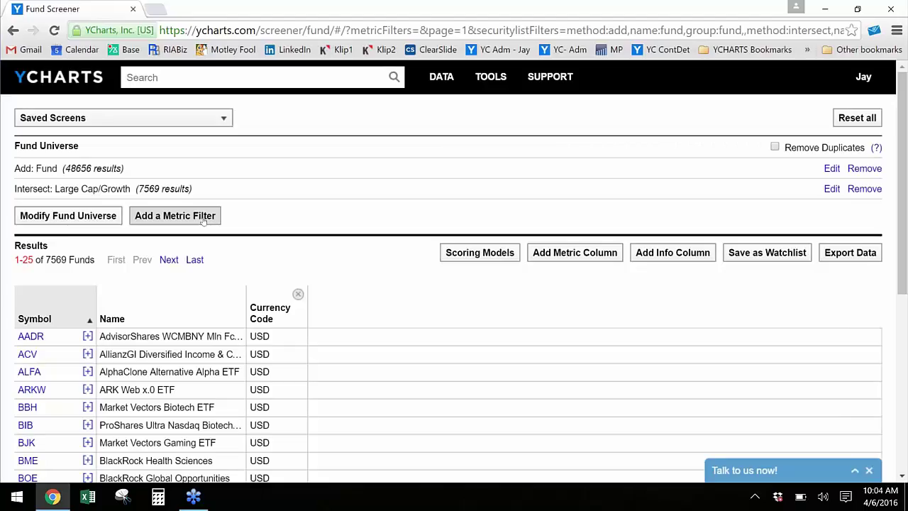
# Step: Add the saved Mutual Fund / ETF Score as a column and sort the fund results by it in ascending order
pyautogui.click(480, 253)
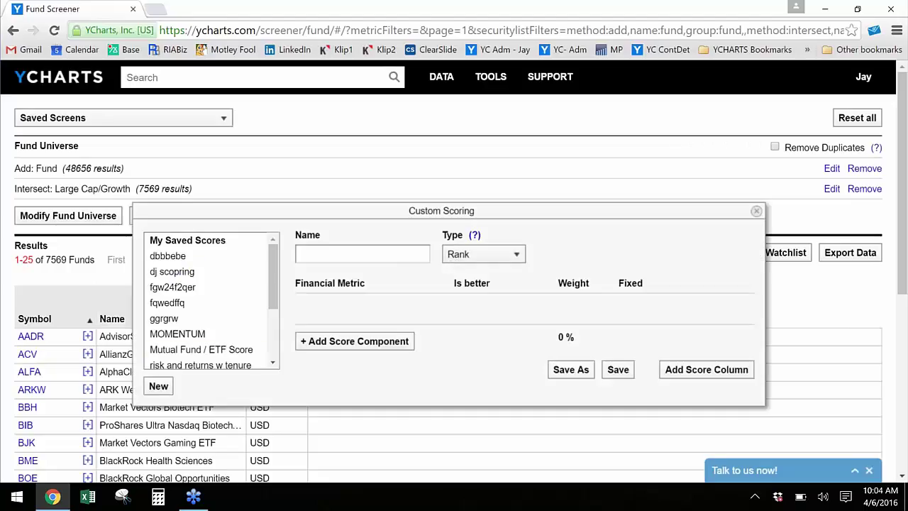
pyautogui.click(177, 348)
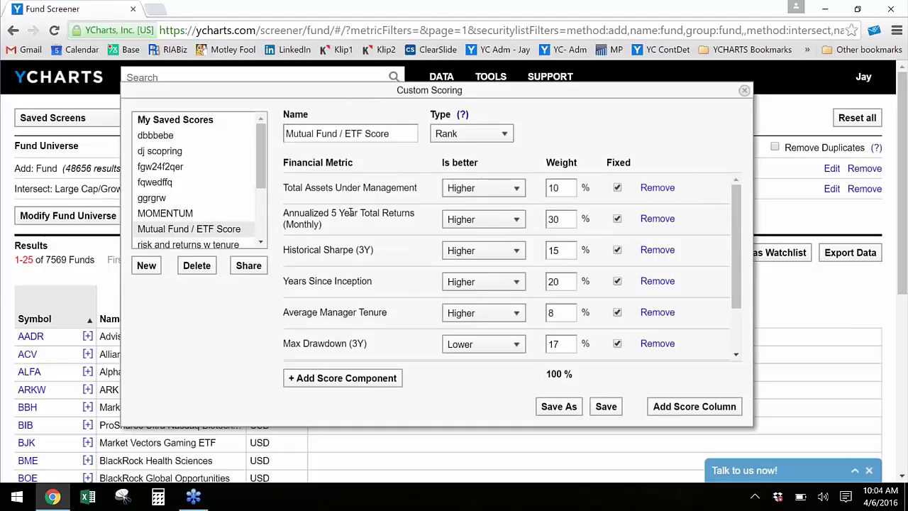
pyautogui.click(693, 407)
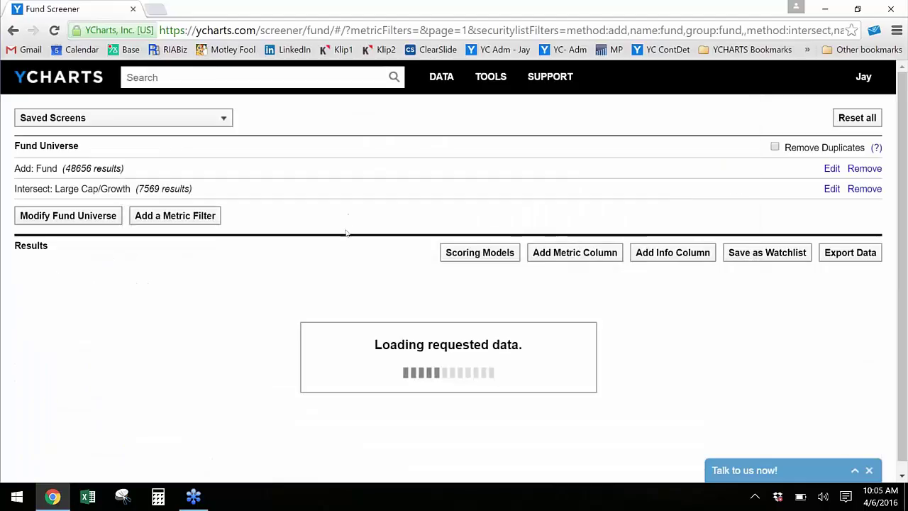
pyautogui.scroll(-1, 365, 207)
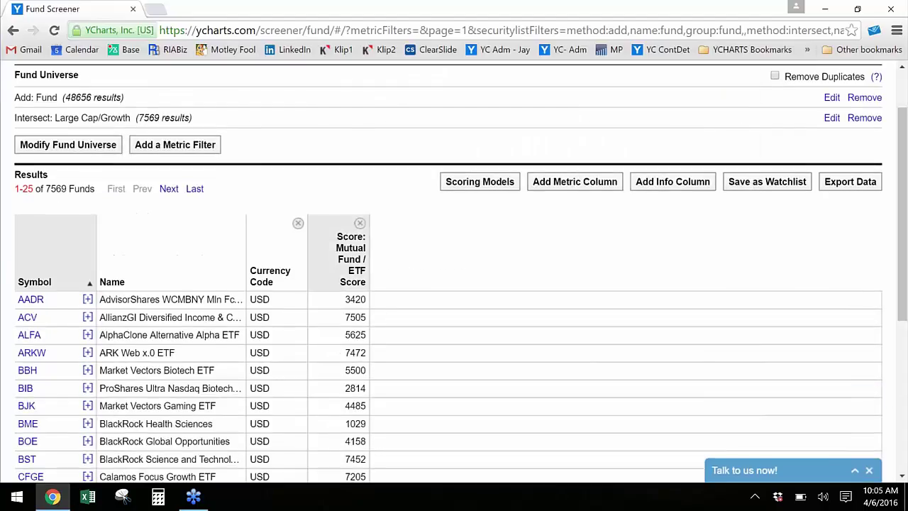
pyautogui.click(355, 261)
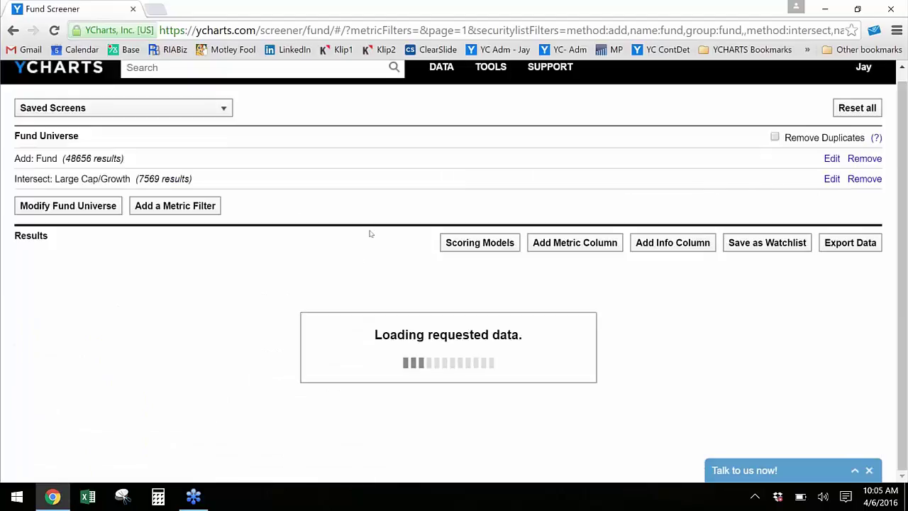
pyautogui.scroll(-2, 348, 239)
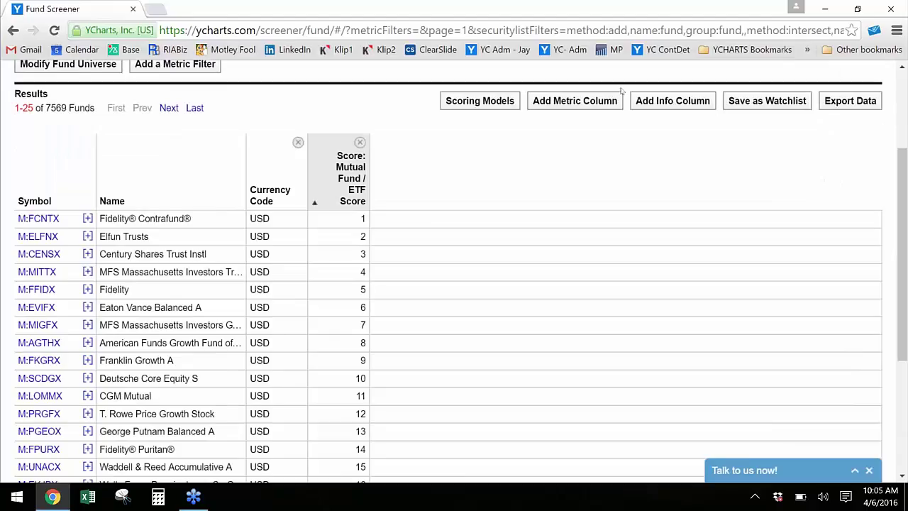
# Step: Add the Annualized 5 Year Total Returns (Monthly) metric as a column in the fund results
pyautogui.click(600, 103)
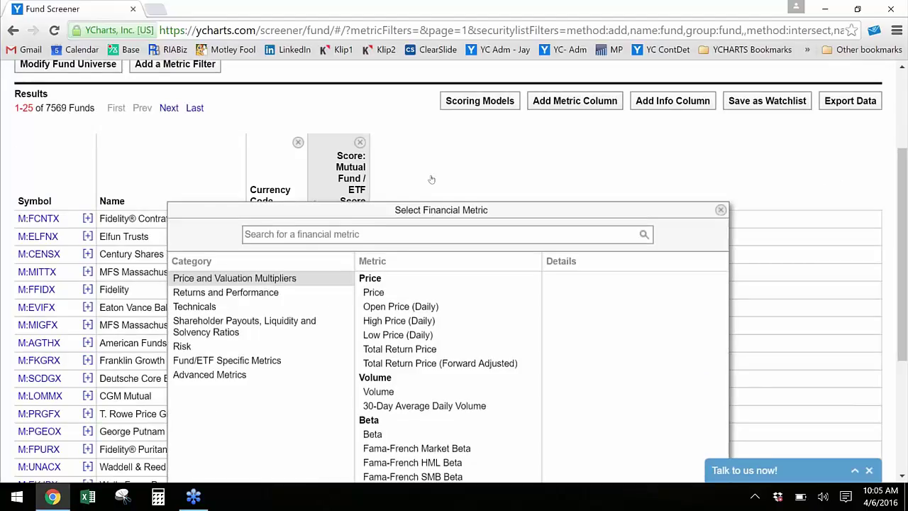
pyautogui.click(425, 147)
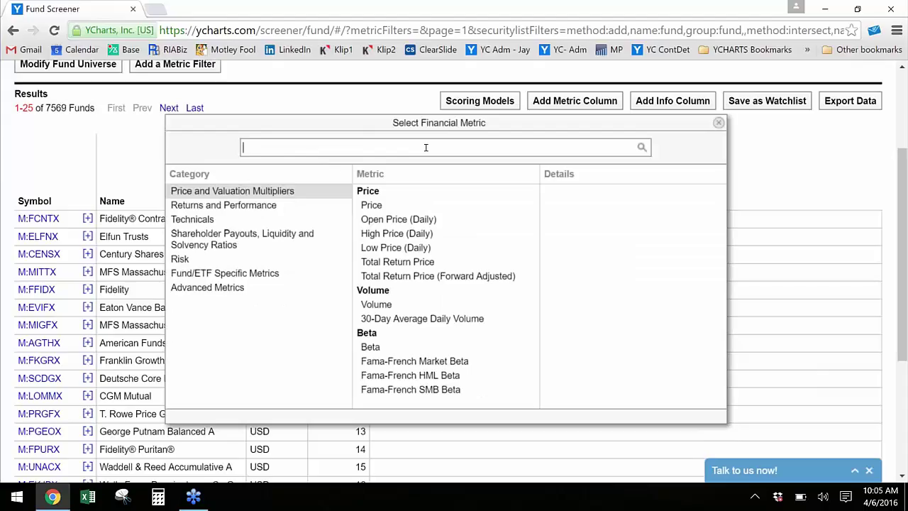
pyautogui.write('5 ann')
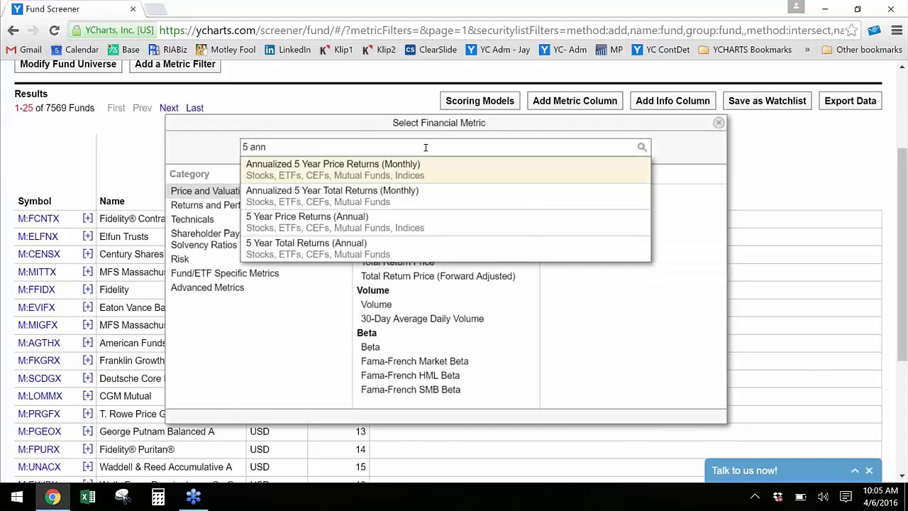
pyautogui.click(414, 177)
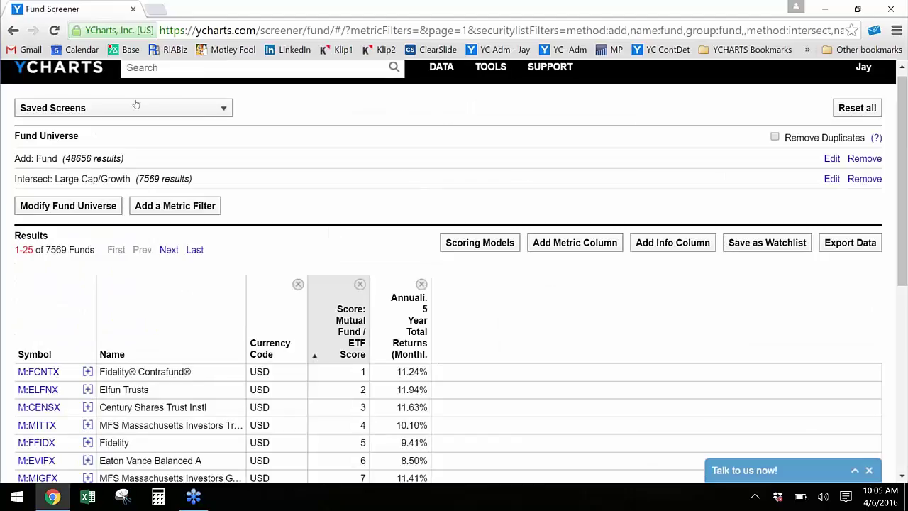
pyautogui.scroll(-1, 141, 106)
pyautogui.scroll(-2, 141, 106)
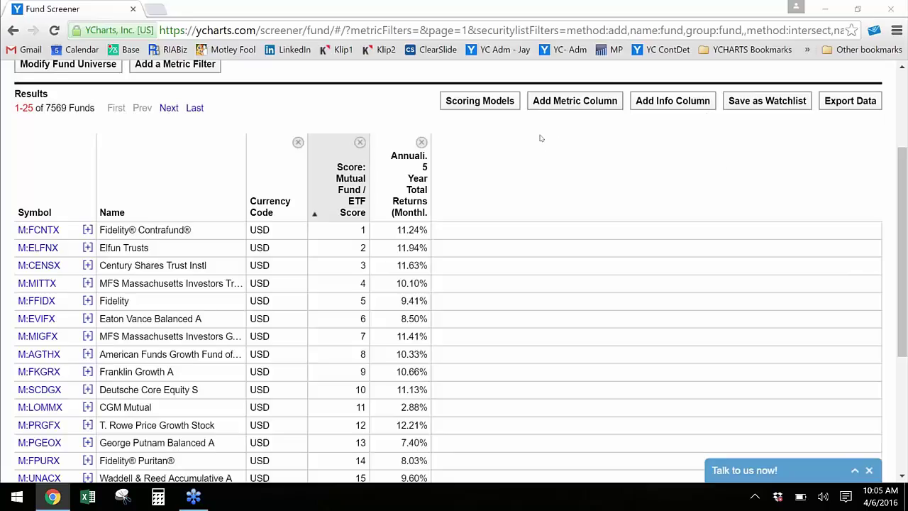
# Step: Look up JNJ and review its quote page, including the price chart, key stats, company profile and news
pyautogui.scroll(2, 295, 89)
pyautogui.click(295, 79)
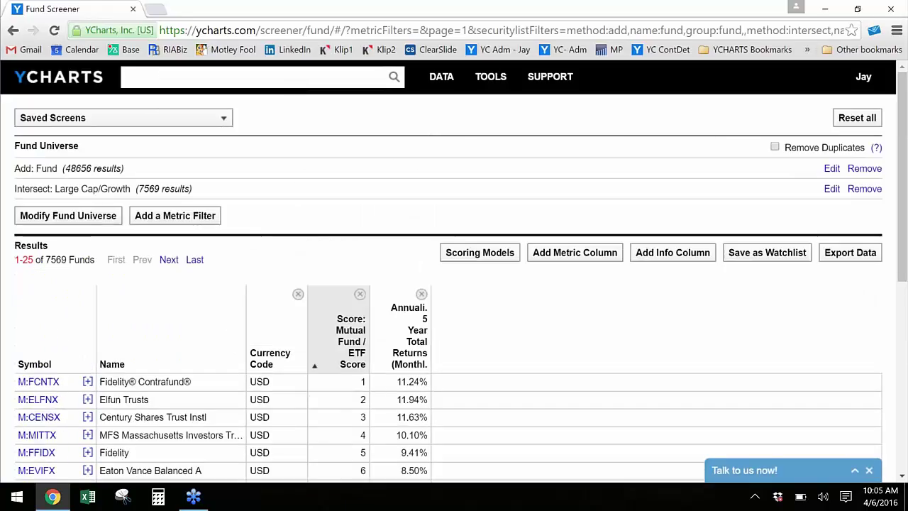
pyautogui.write('jnj')
pyautogui.press('Return')
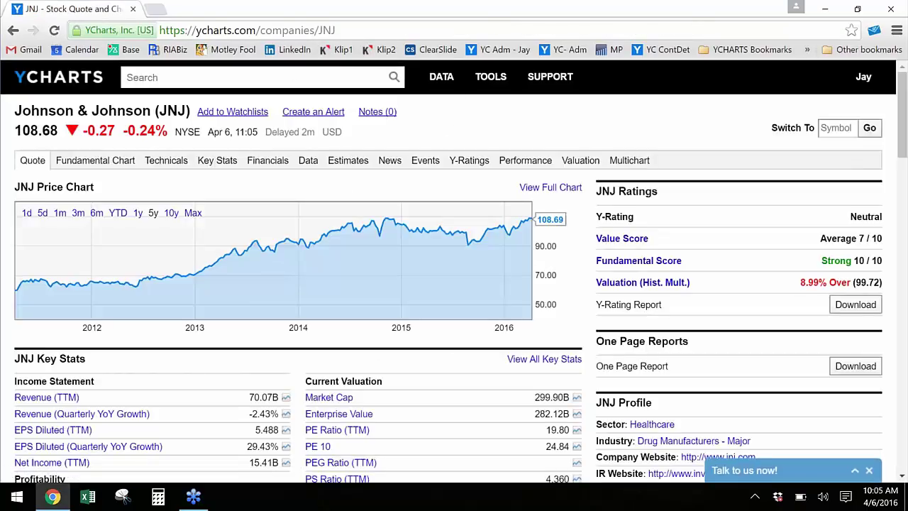
pyautogui.scroll(-2, 334, 122)
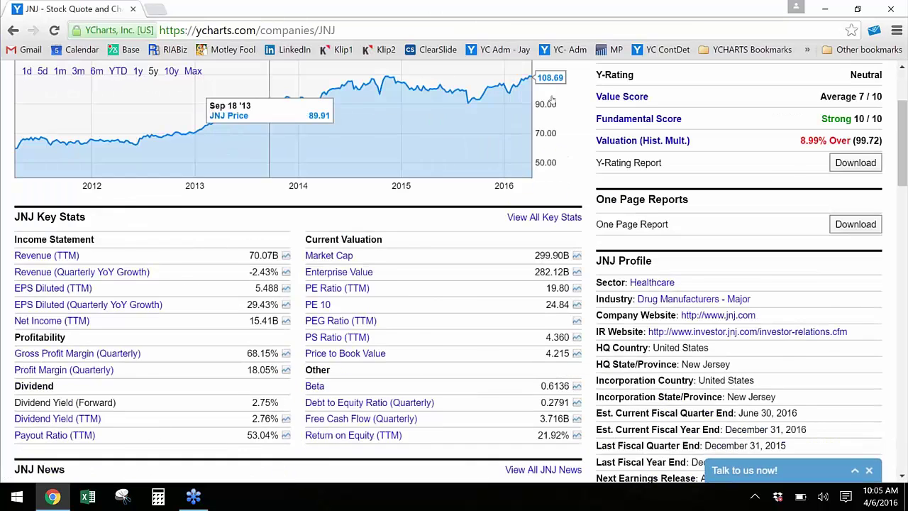
pyautogui.scroll(-1, 267, 122)
pyautogui.scroll(-3, 268, 321)
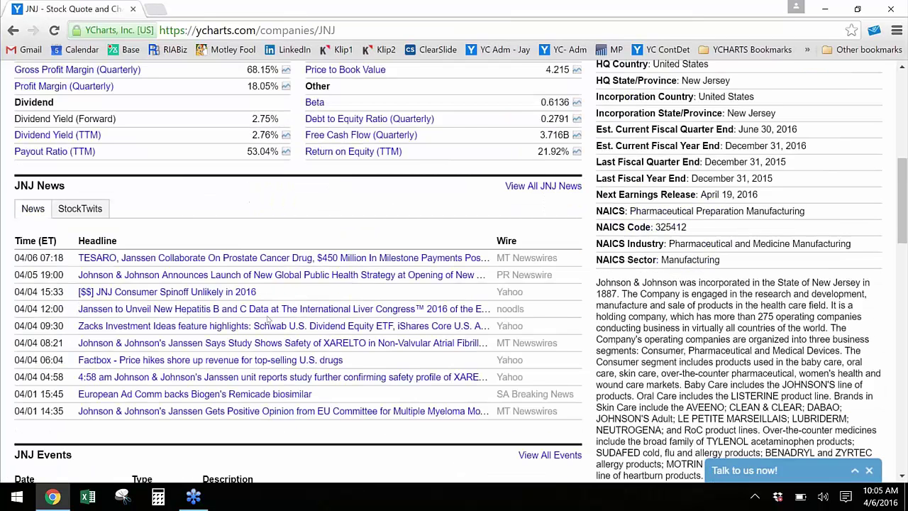
pyautogui.scroll(3, 267, 320)
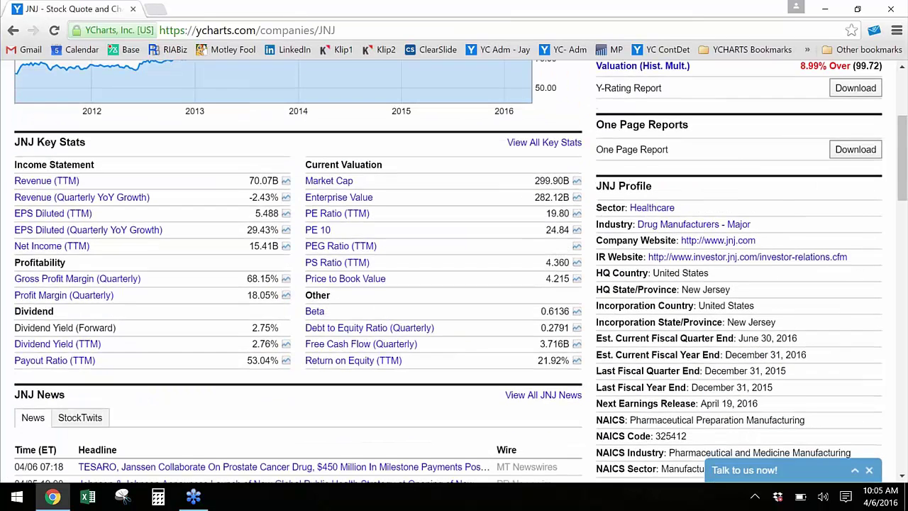
pyautogui.scroll(-4, 268, 320)
pyautogui.scroll(-3, 298, 283)
pyautogui.scroll(10, 298, 284)
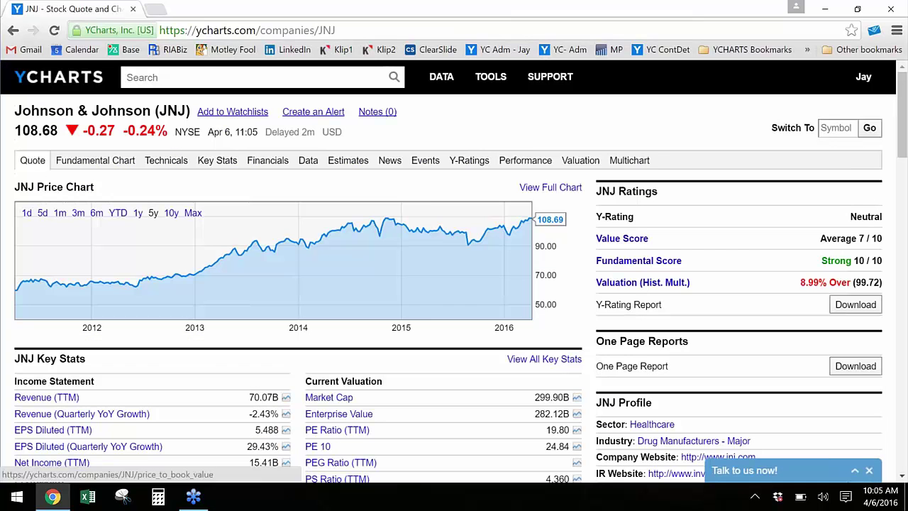
# Step: Examine Johnson & Johnson's valuation page with its price ratios, enterprise ratios and valuation time series
pyautogui.click(588, 162)
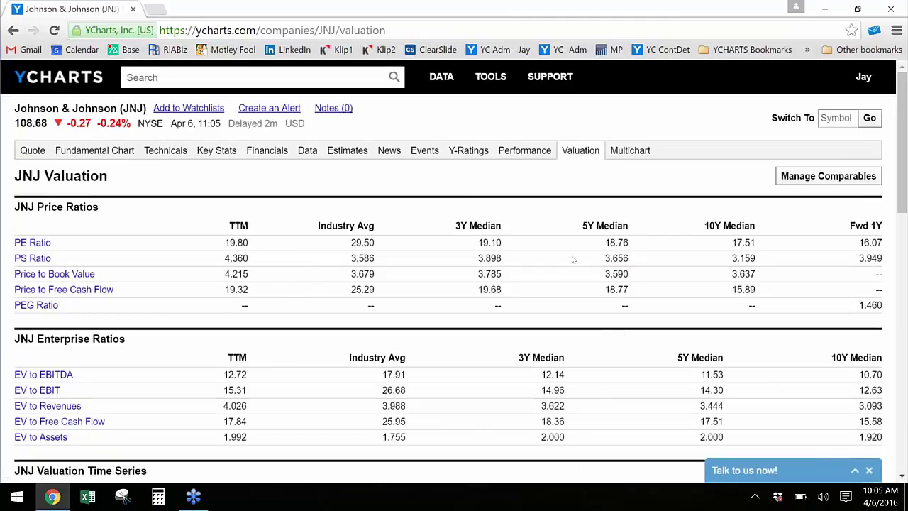
pyautogui.scroll(-3, 726, 239)
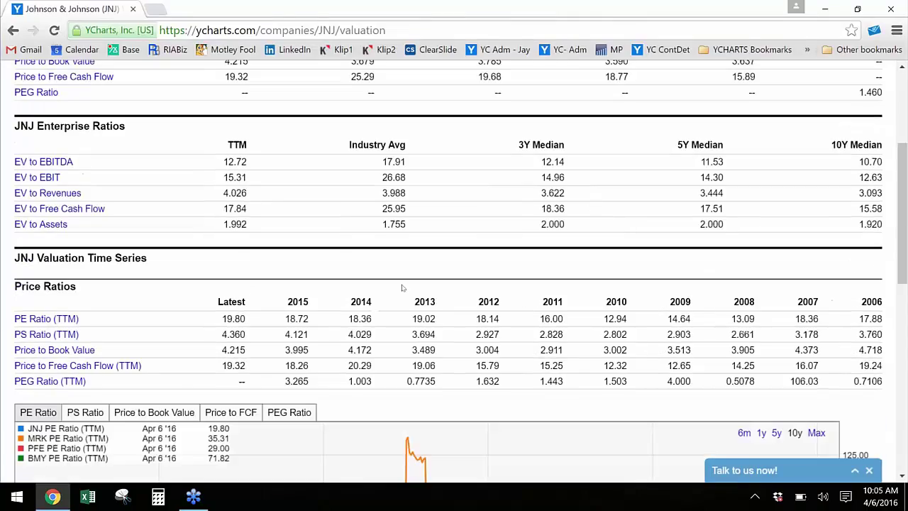
pyautogui.scroll(3, 535, 352)
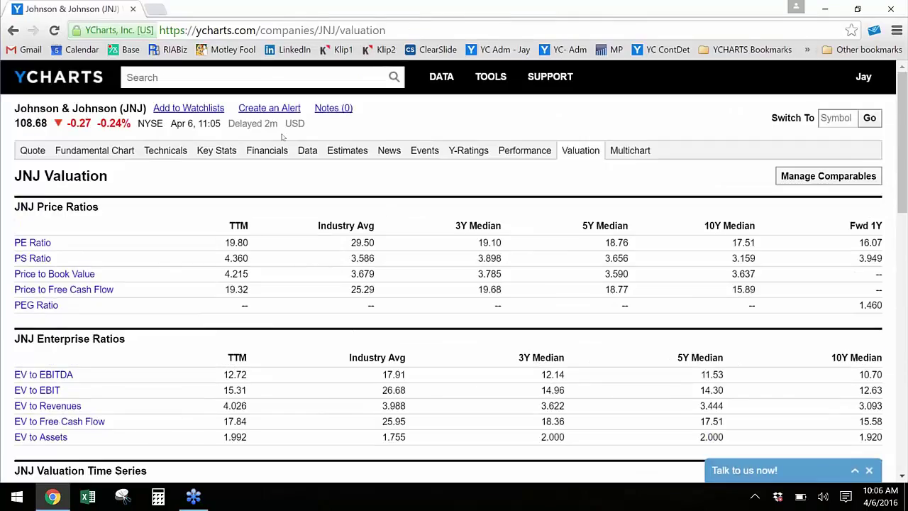
# Step: Examine Johnson & Johnson's annual income statement and view the available statement format options
pyautogui.click(270, 148)
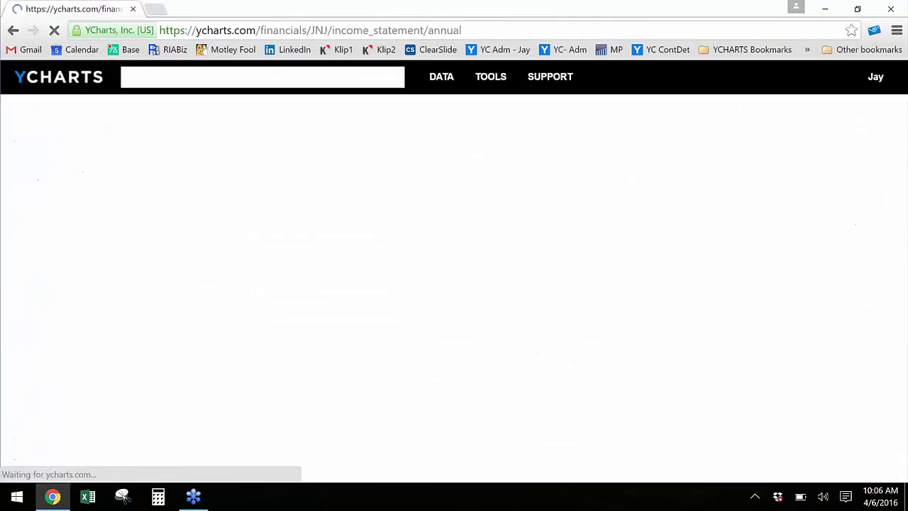
pyautogui.scroll(-1, 466, 237)
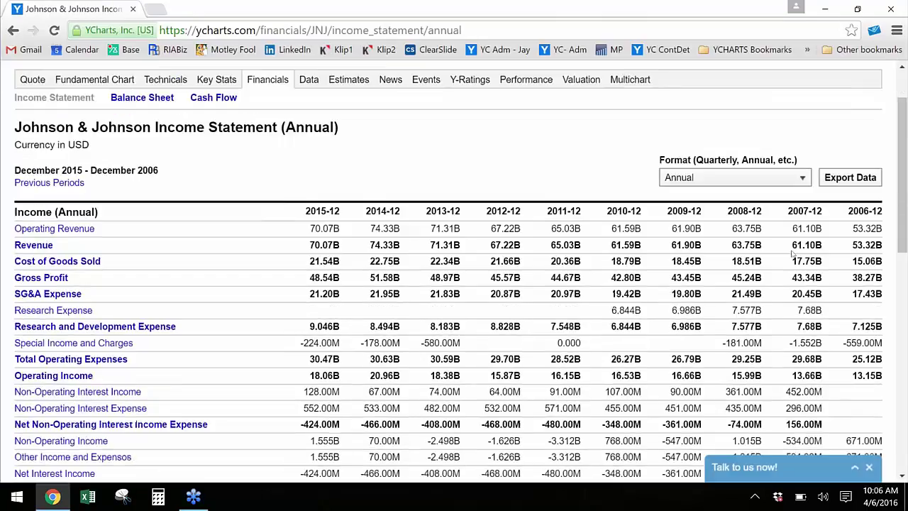
pyautogui.click(734, 178)
pyautogui.click(420, 175)
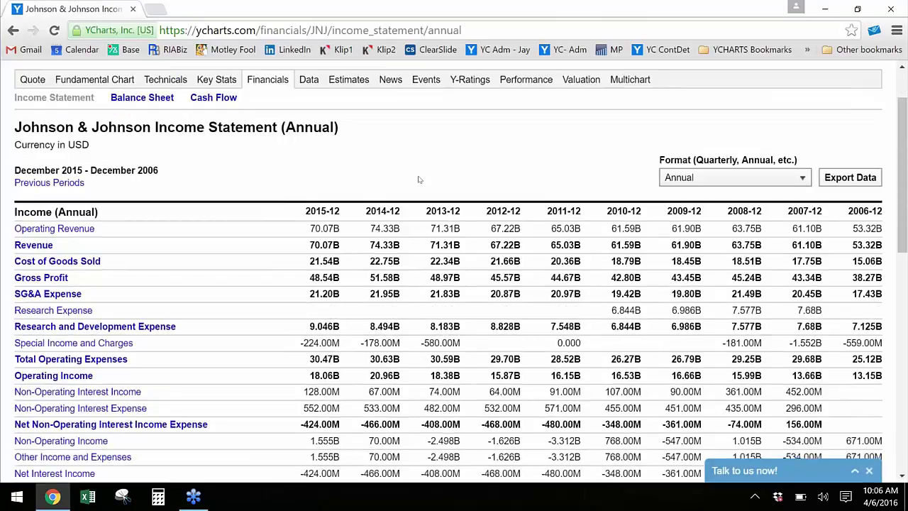
pyautogui.scroll(1, 418, 179)
pyautogui.scroll(1, 418, 179)
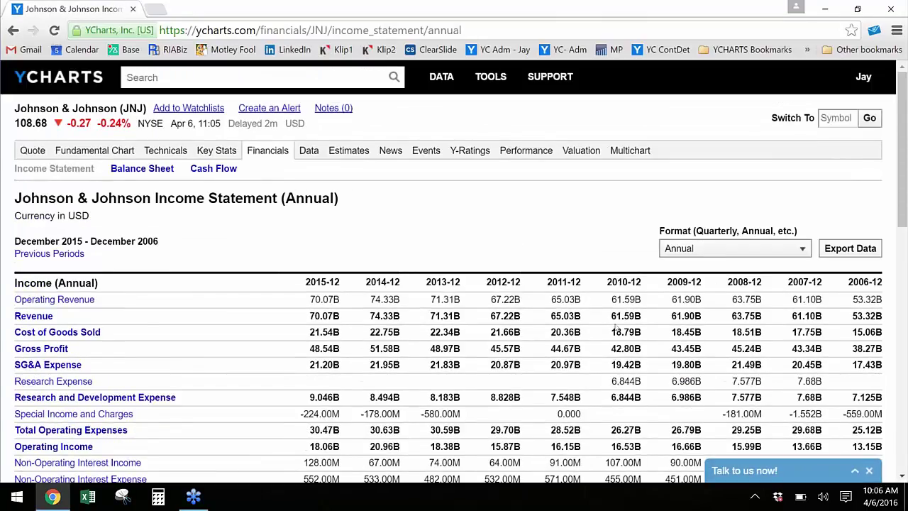
# Step: Look through Johnson & Johnson's key statistics, from current valuation and dividends to estimates and risk metrics
pyautogui.click(217, 150)
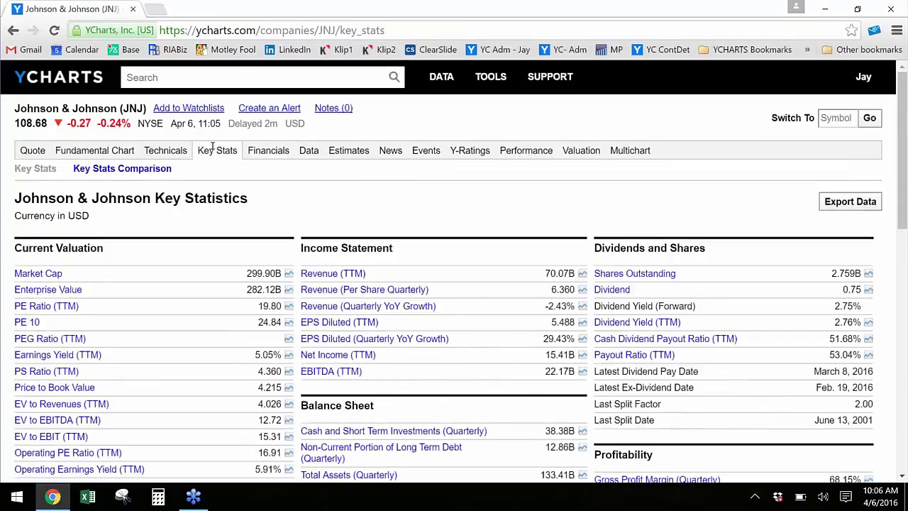
pyautogui.scroll(-3, 387, 183)
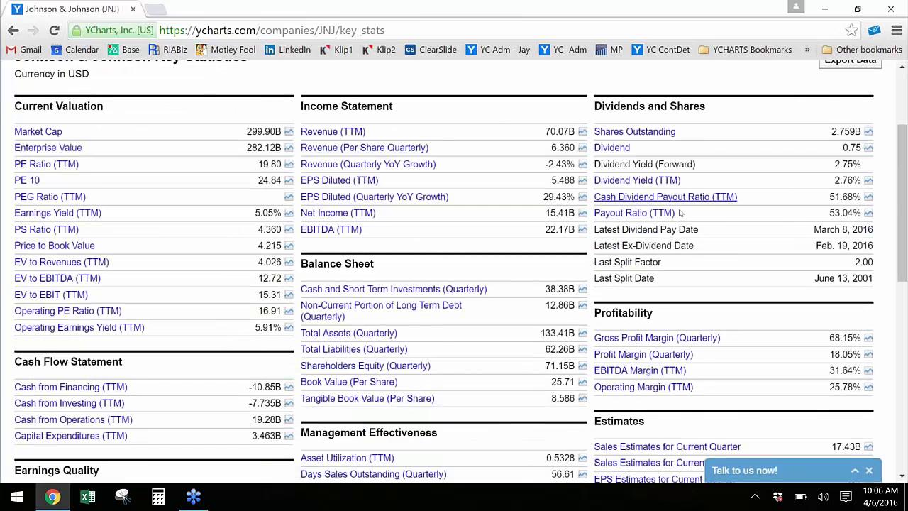
pyautogui.scroll(-3, 680, 213)
pyautogui.scroll(-1, 687, 240)
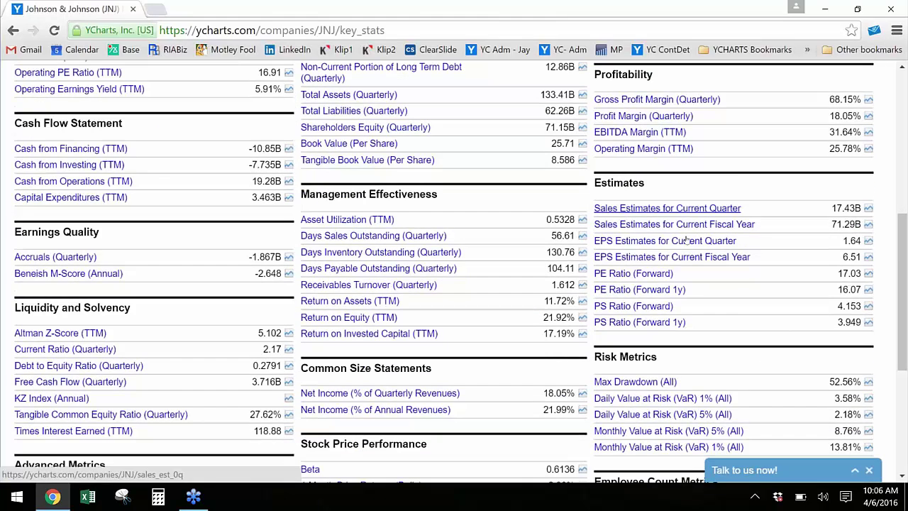
pyautogui.scroll(-2, 687, 240)
pyautogui.scroll(6, 453, 269)
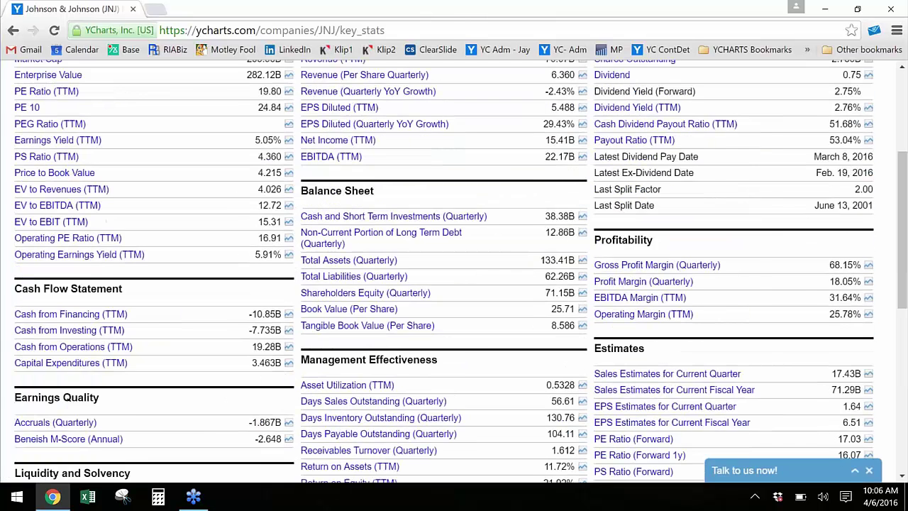
# Step: In Johnson & Johnson's Key Stats Comparison, replace Gilead Sciences with AbbVie (ABBV) in the comparables and save the list
pyautogui.click(122, 97)
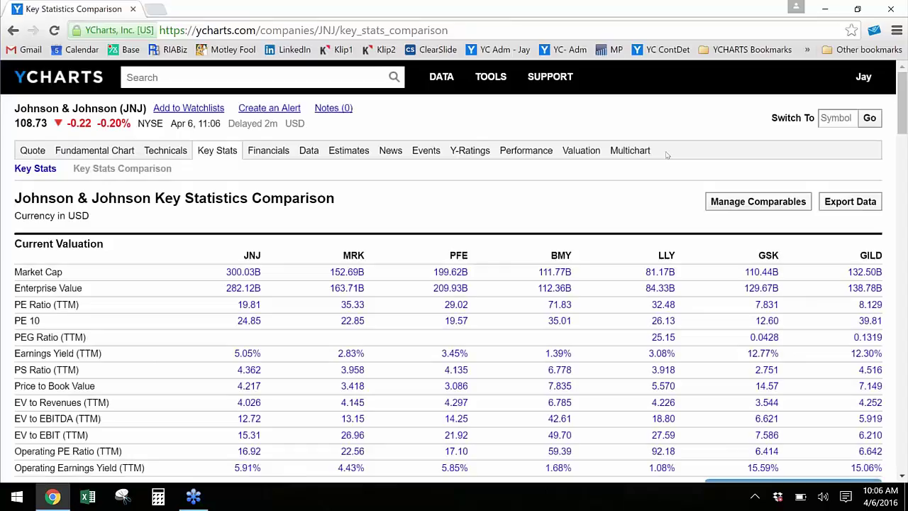
pyautogui.scroll(-1, 660, 200)
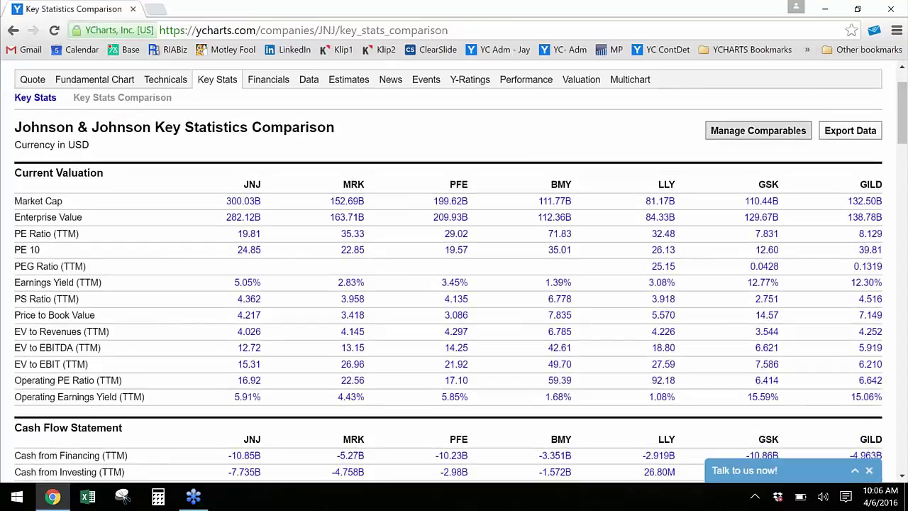
pyautogui.click(774, 132)
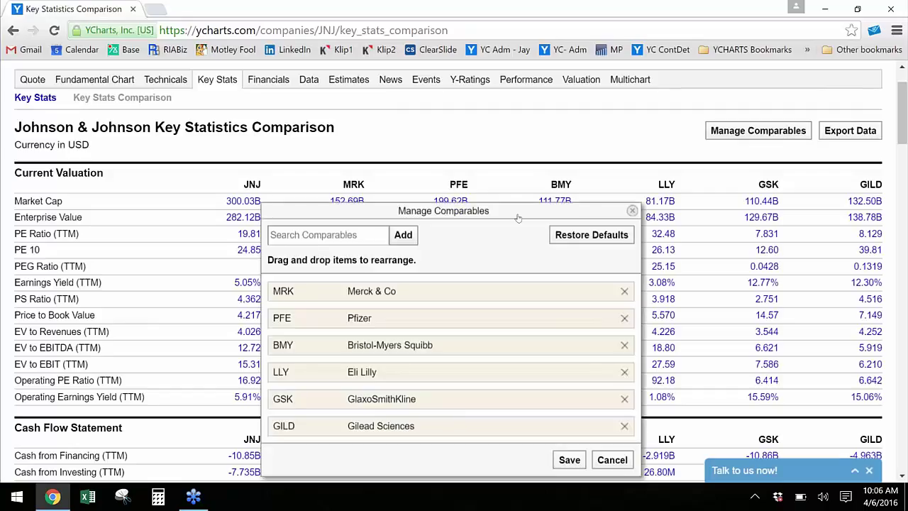
pyautogui.moveTo(512, 206); pyautogui.dragTo(486, 107)
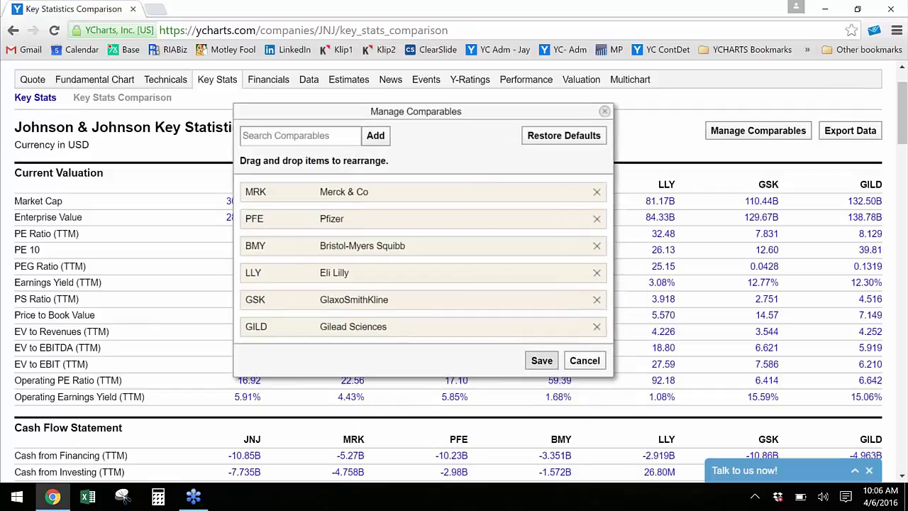
pyautogui.click(596, 327)
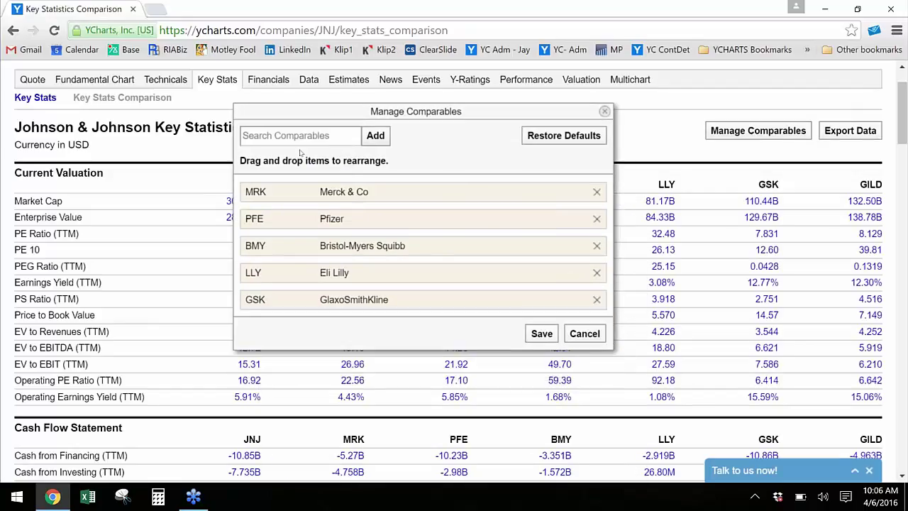
pyautogui.click(318, 141)
pyautogui.write('abbv')
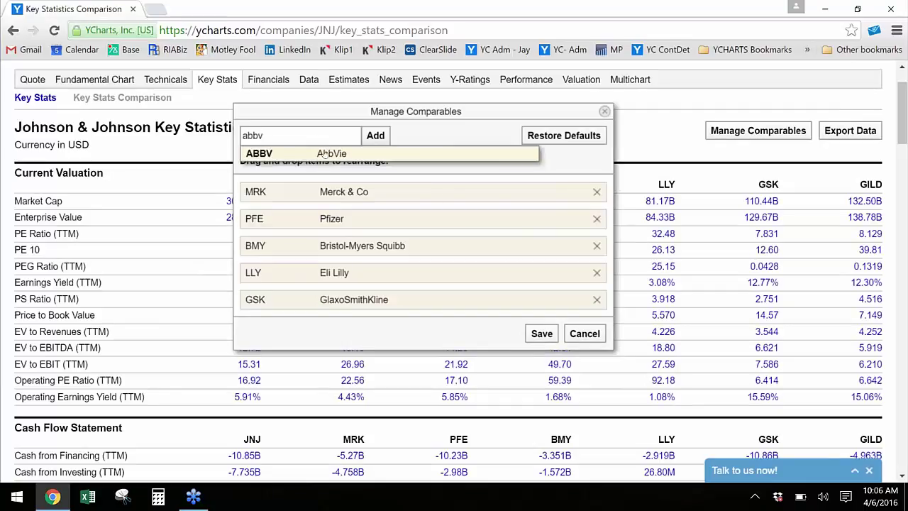
pyautogui.click(322, 153)
pyautogui.click(550, 358)
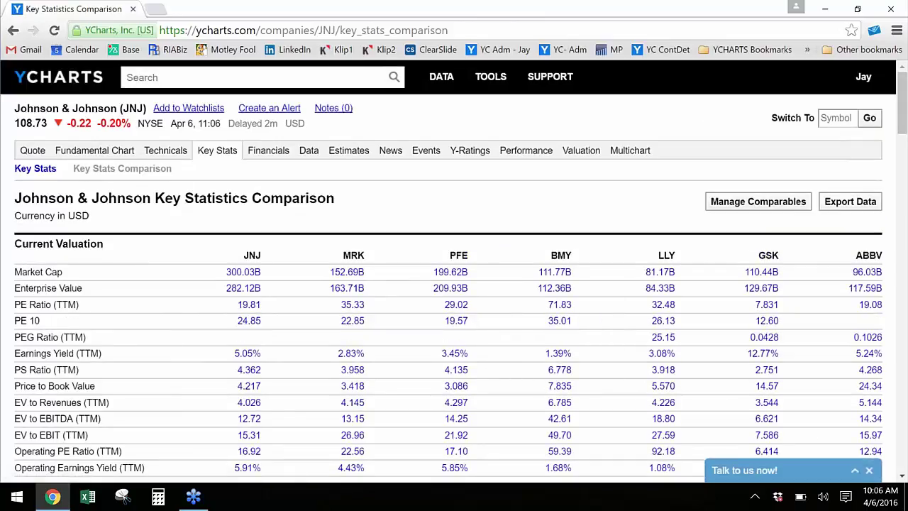
# Step: Export the key statistics comparison and review the exported workbook in Excel, closing it when done
pyautogui.click(851, 201)
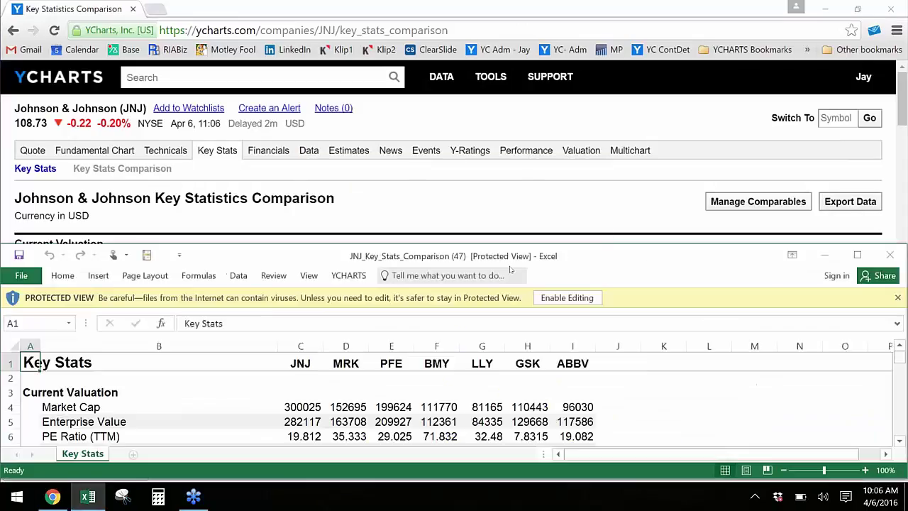
pyautogui.doubleClick(508, 257)
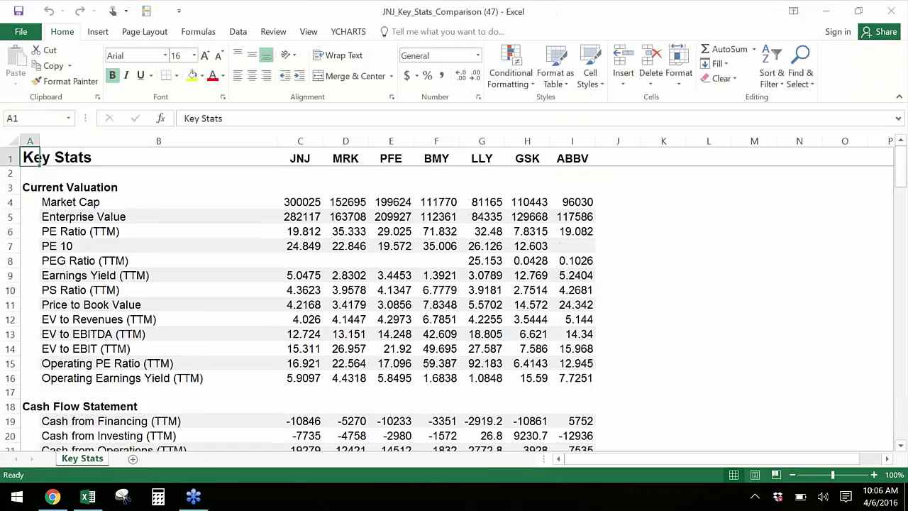
pyautogui.scroll(-12, 390, 226)
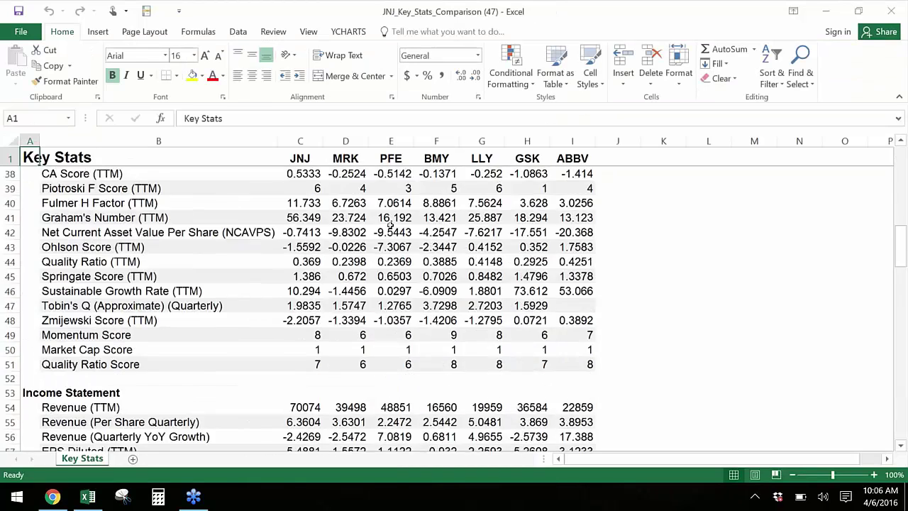
pyautogui.scroll(-12, 390, 225)
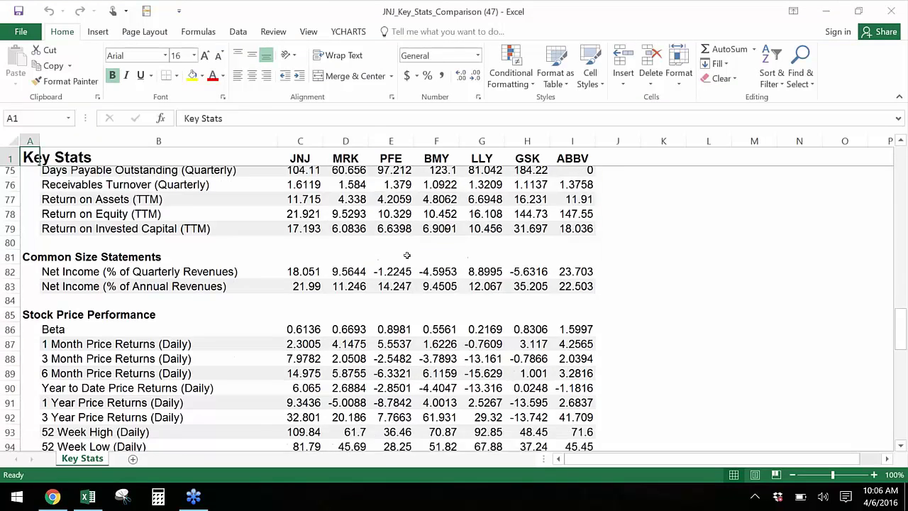
pyautogui.scroll(-5, 407, 255)
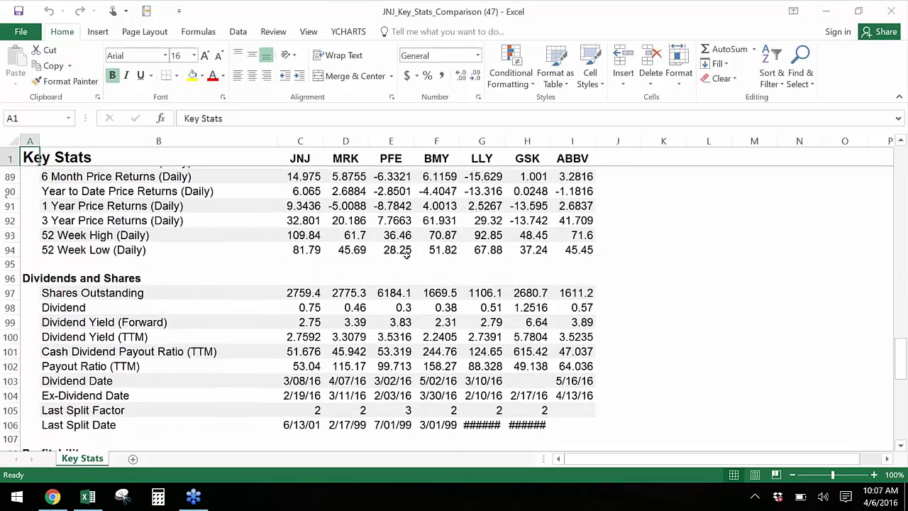
pyautogui.click(891, 13)
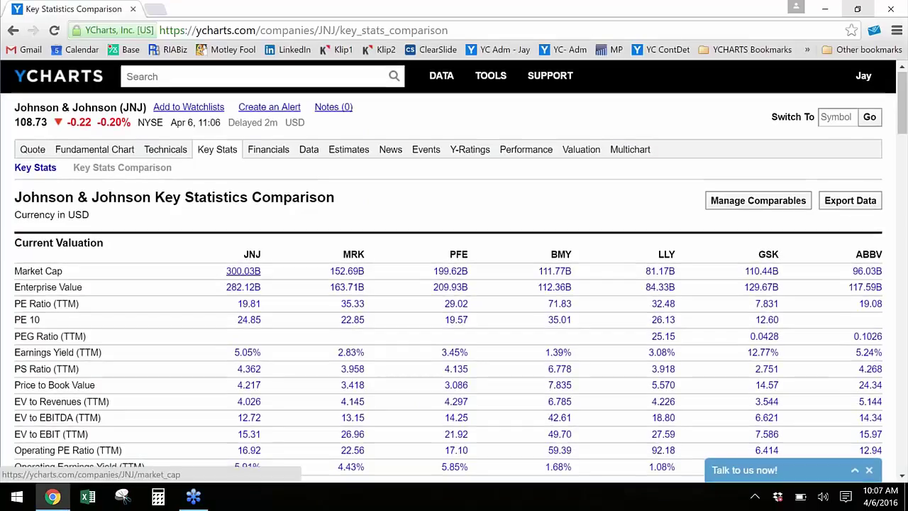
# Step: Look through the peer comparison, open Johnson & Johnson's Revenue (TTM) data from it, and review its historical values
pyautogui.scroll(-3, 253, 273)
pyautogui.scroll(-1, 246, 266)
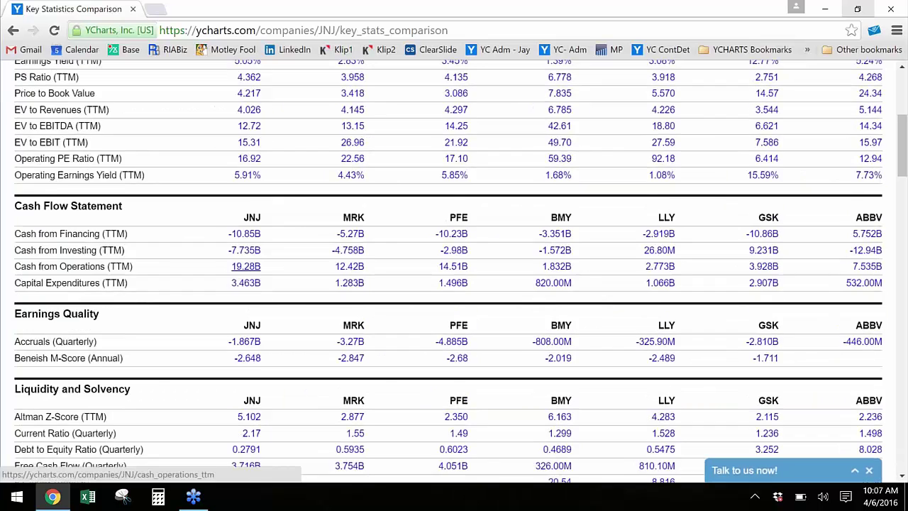
pyautogui.scroll(-6, 245, 266)
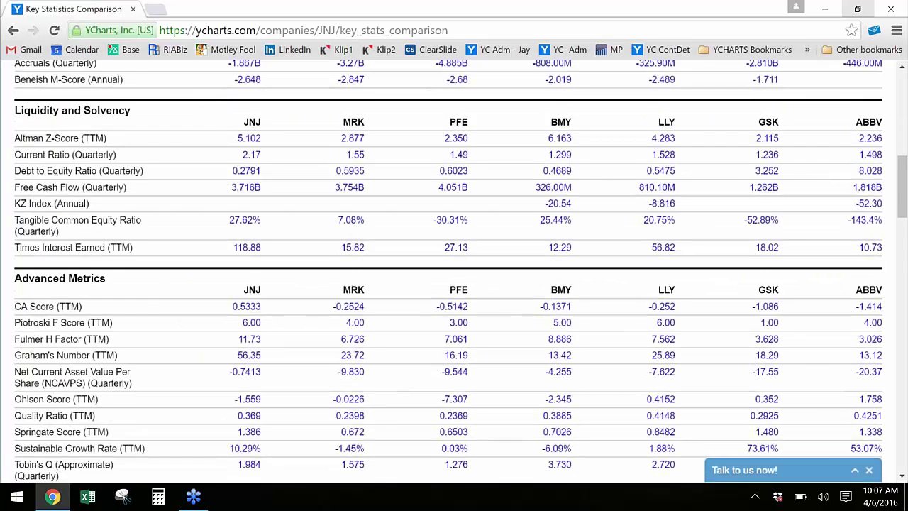
pyautogui.scroll(-2, 249, 293)
pyautogui.click(248, 320)
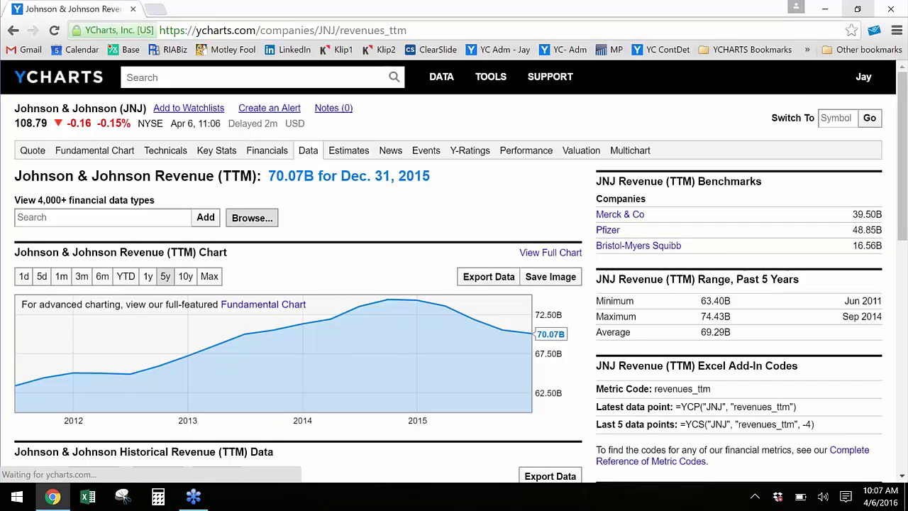
pyautogui.scroll(-2, 266, 205)
pyautogui.scroll(-3, 266, 204)
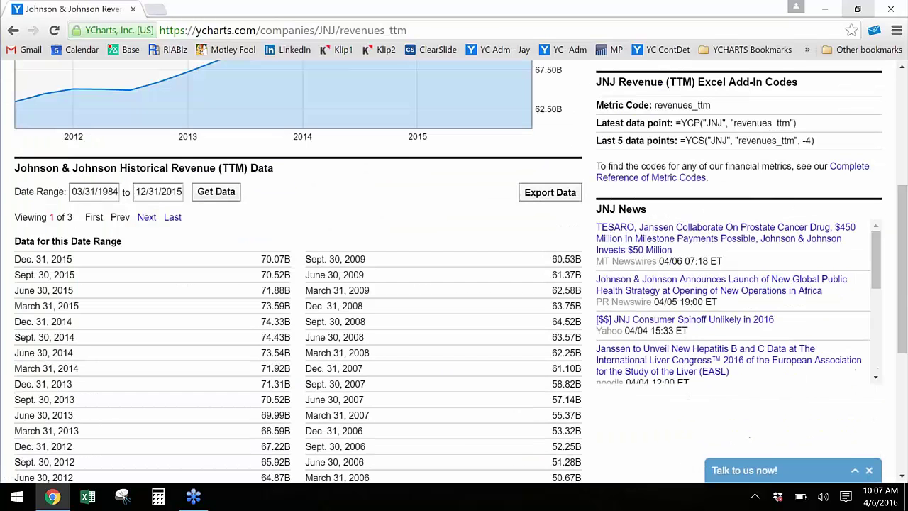
# Step: Open Johnson & Johnson's Revenue (TTM) in the Fundamental Chart and set the time range to 10 years
pyautogui.scroll(3, 298, 205)
pyautogui.click(297, 206)
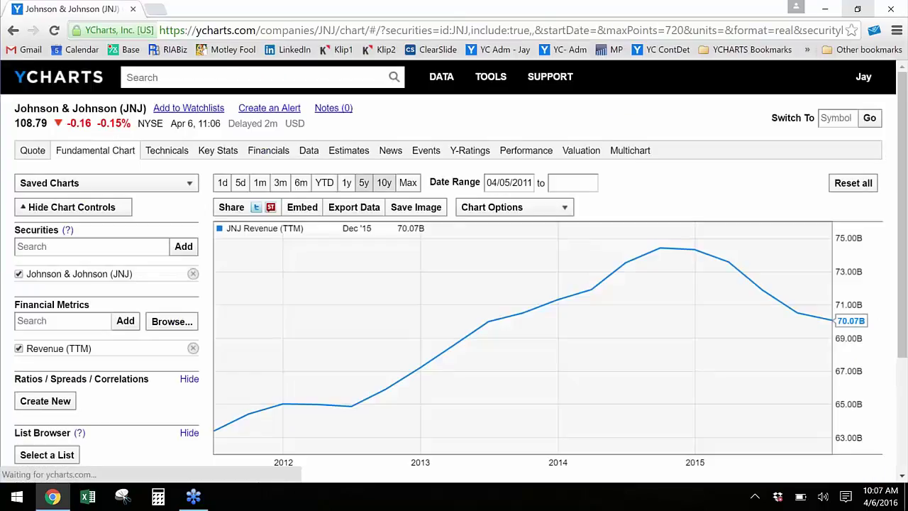
pyautogui.click(383, 183)
# Step: Add the Price and Dividend financial metrics to Johnson & Johnson's revenue chart
pyautogui.scroll(-2, 63, 119)
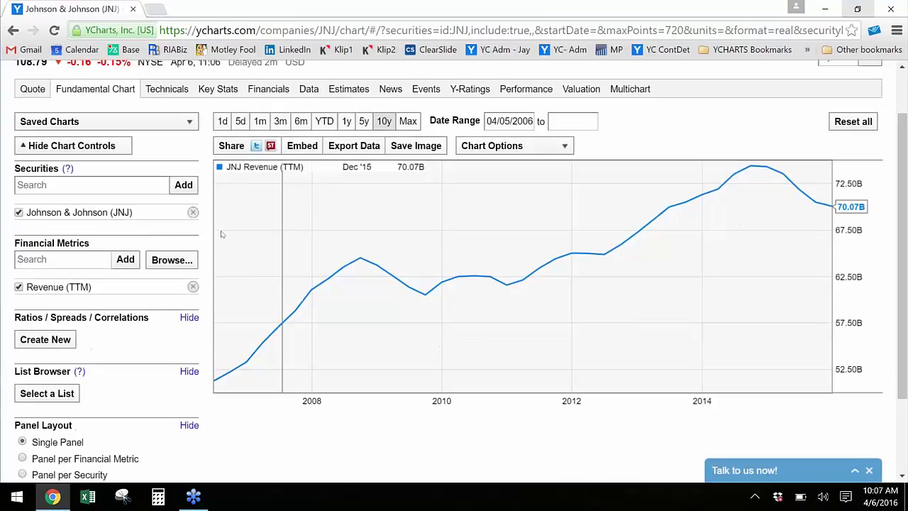
pyautogui.click(81, 181)
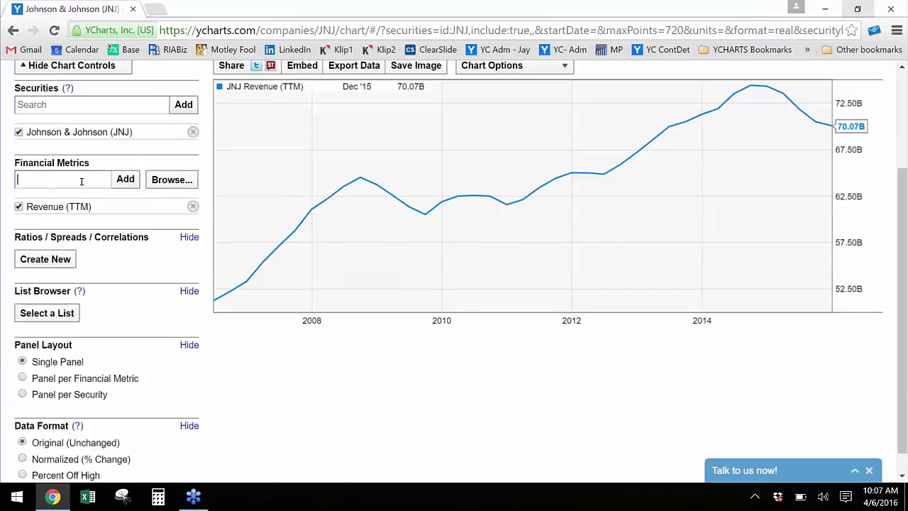
pyautogui.write('pr')
pyautogui.press('Return')
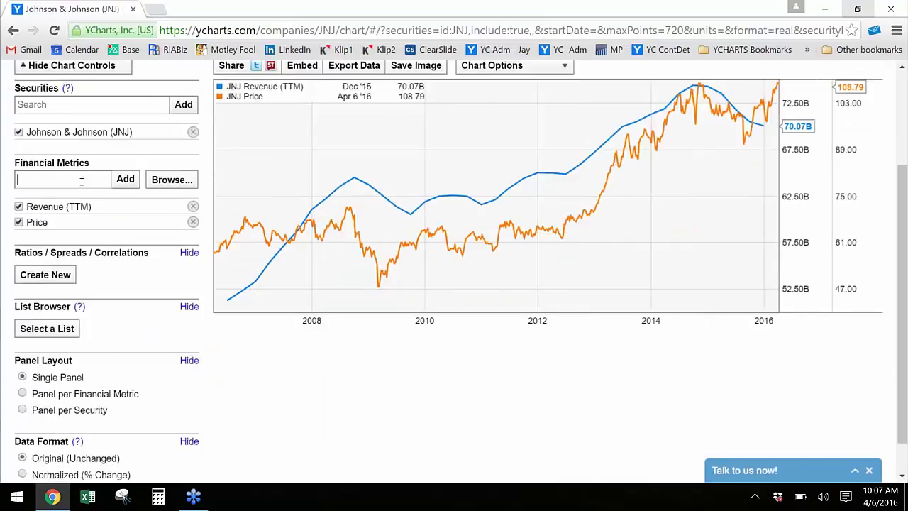
pyautogui.write('div')
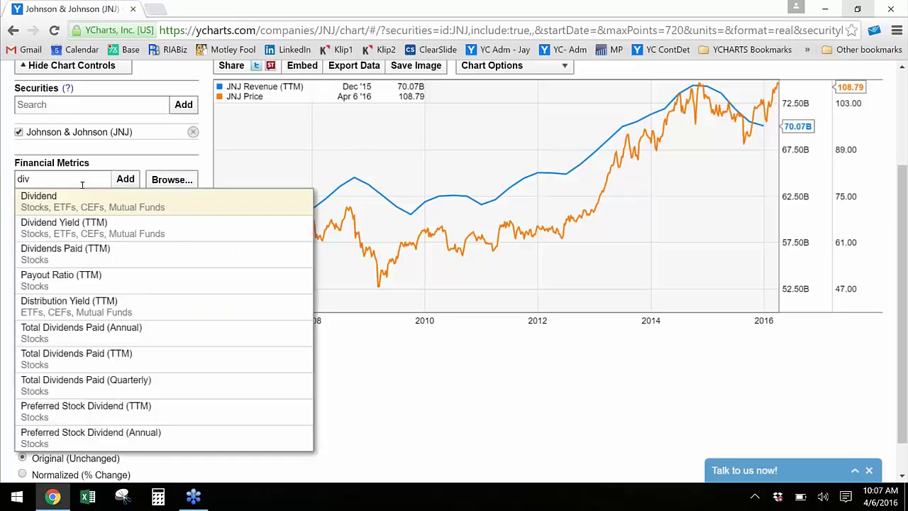
pyautogui.click(85, 199)
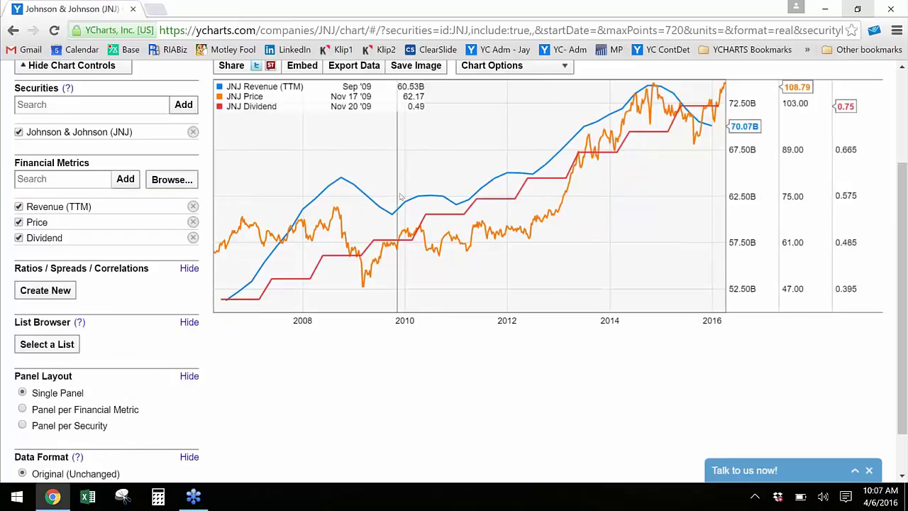
# Step: Add Merck & Co (MRK) as a second security on the chart
pyautogui.scroll(1, 401, 197)
pyautogui.click(41, 177)
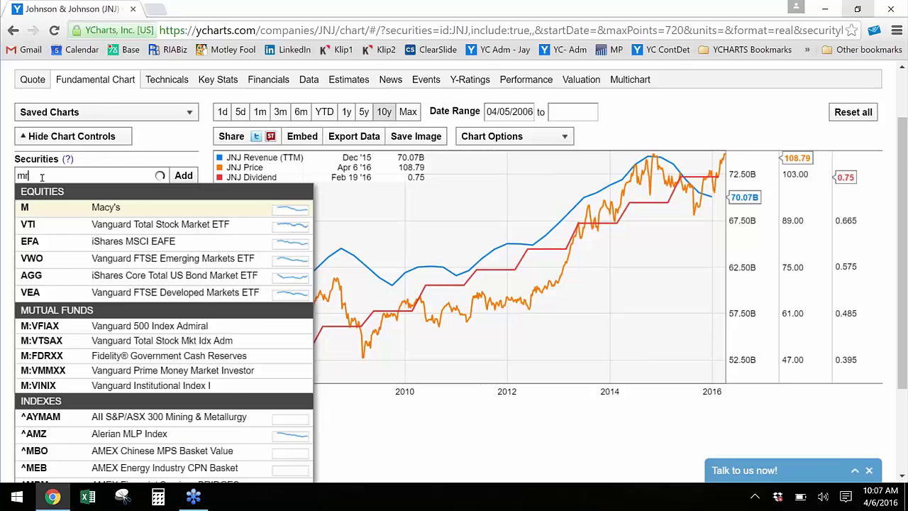
pyautogui.write('rk')
pyautogui.press('Return')
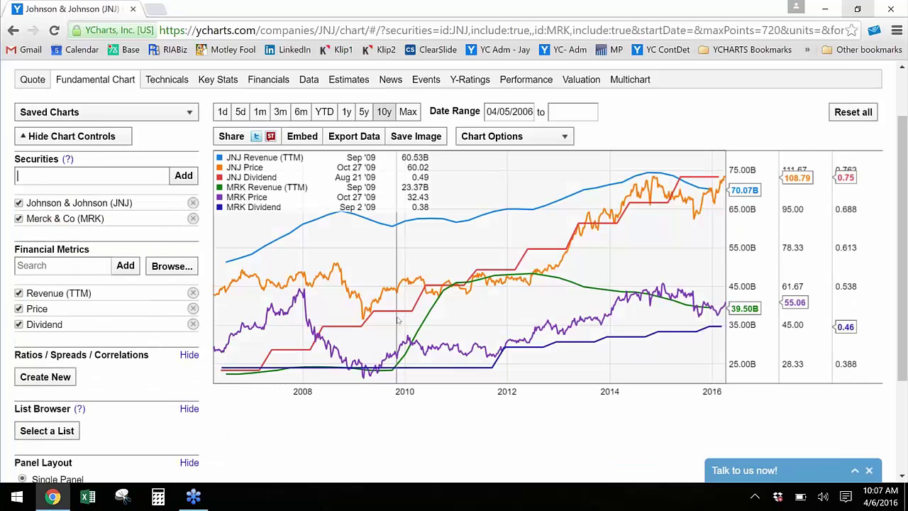
# Step: Split the chart into one panel per financial metric and view the two companies side by side
pyautogui.scroll(-1, 398, 213)
pyautogui.click(108, 425)
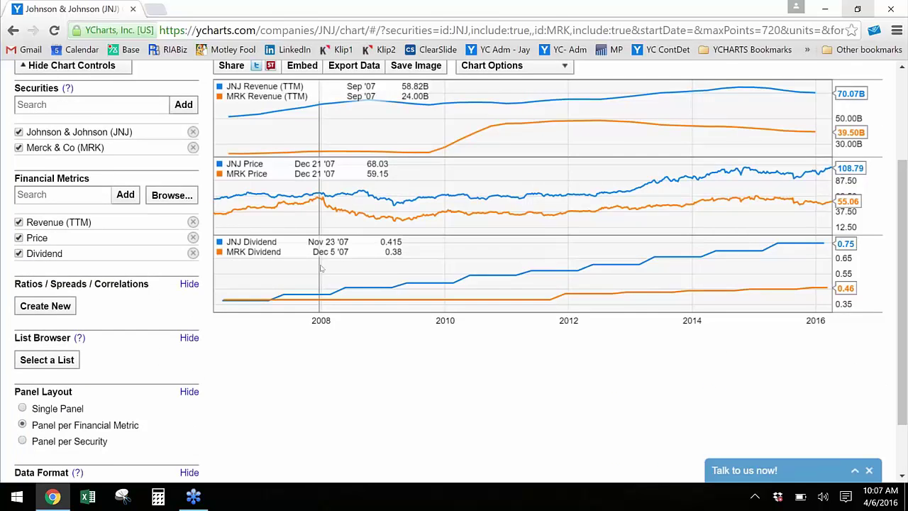
pyautogui.scroll(-1, 320, 287)
pyautogui.scroll(2, 426, 234)
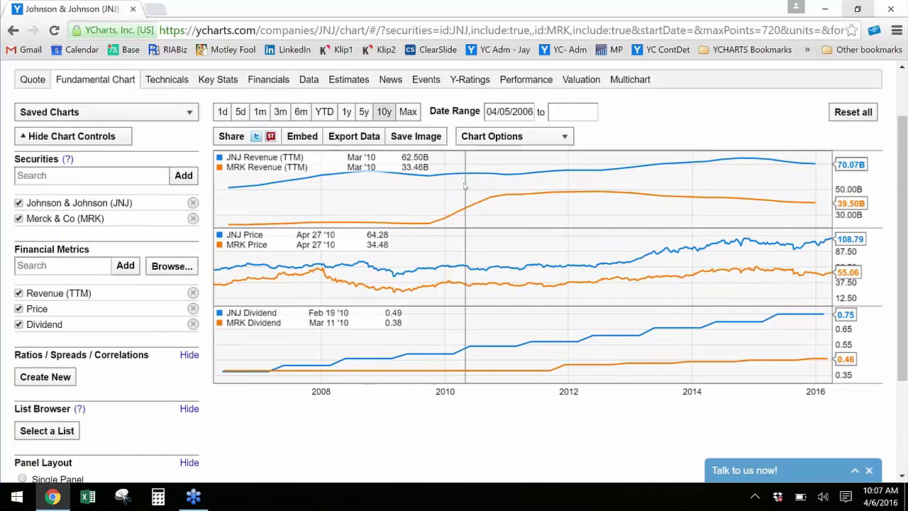
# Step: Set the chart's panel layout to one panel per security and view the result
pyautogui.scroll(-2, 119, 342)
pyautogui.click(62, 372)
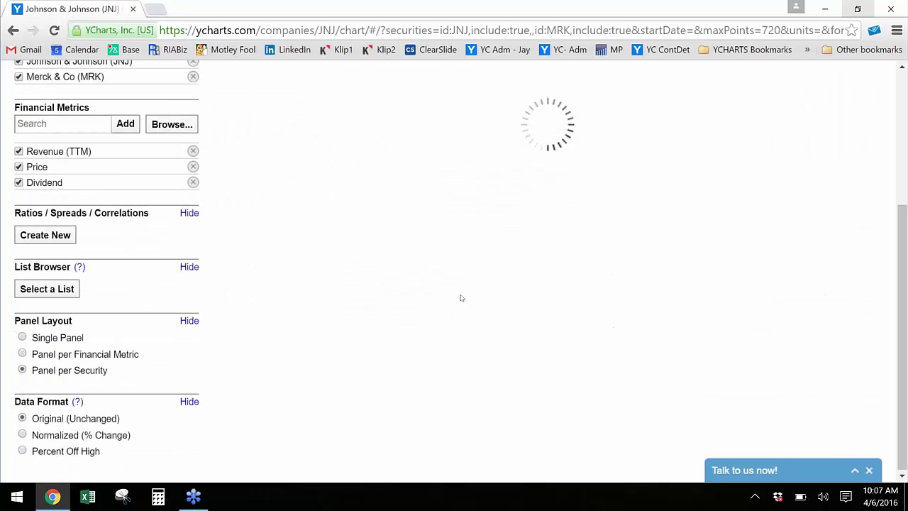
pyautogui.scroll(1, 462, 298)
pyautogui.scroll(2, 566, 238)
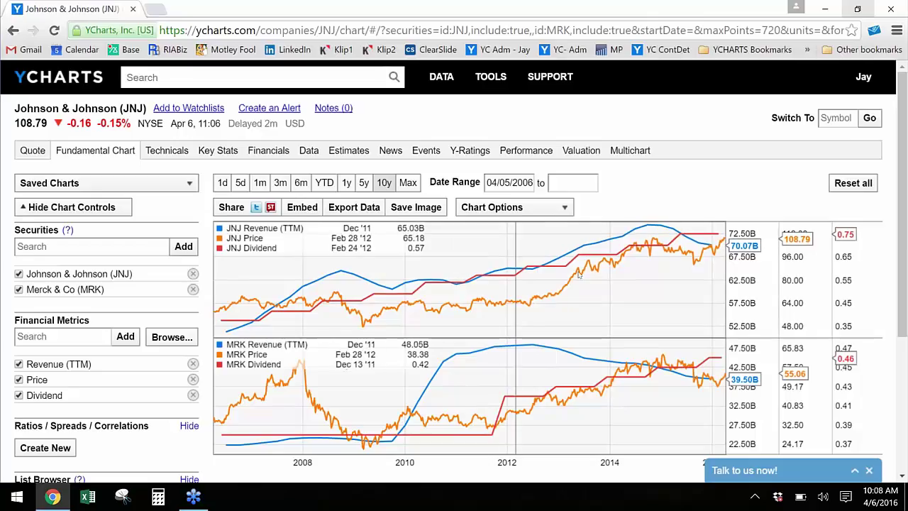
# Step: Search for the mutual fund PRBLX and open the Parnassus Core Equity Investor quote page
pyautogui.moveTo(479, 78)
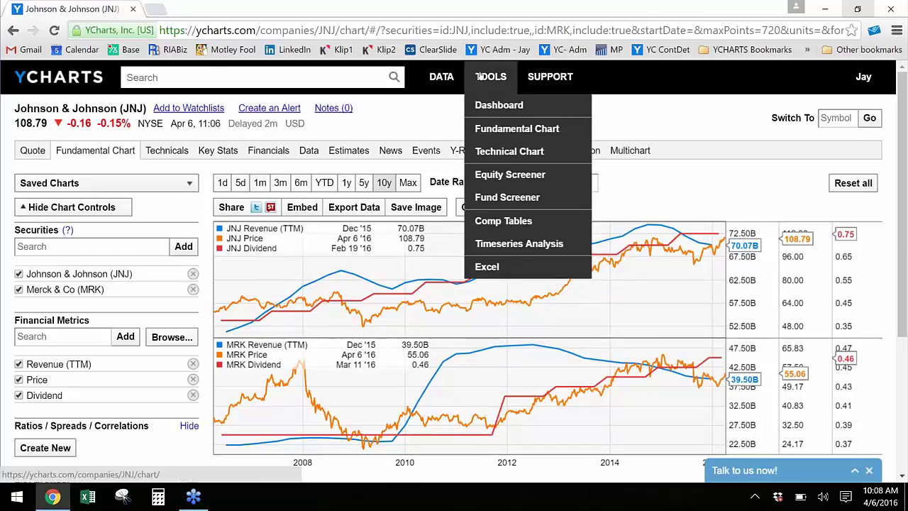
pyautogui.click(350, 70)
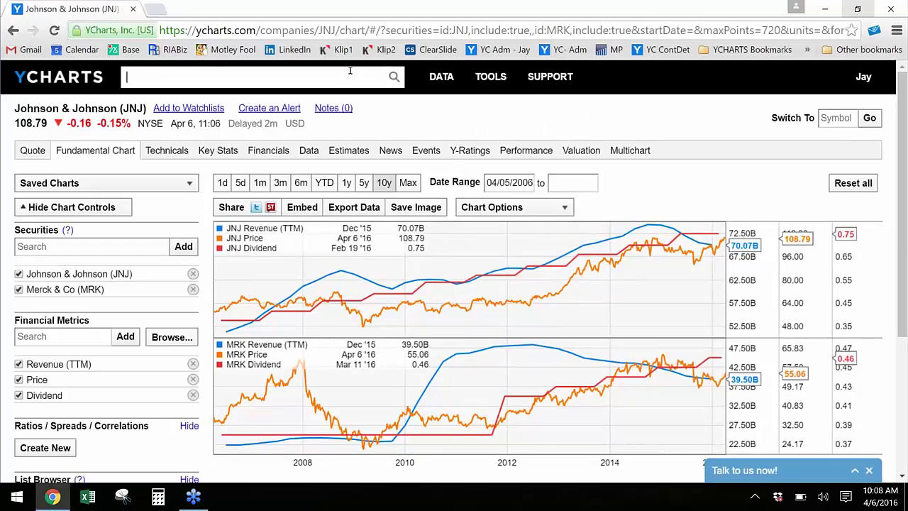
pyautogui.write('prblx')
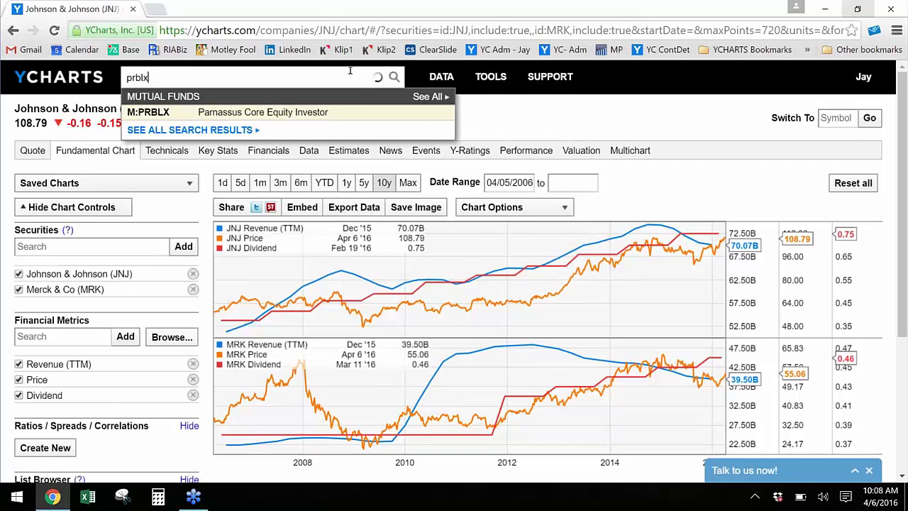
pyautogui.press('Return')
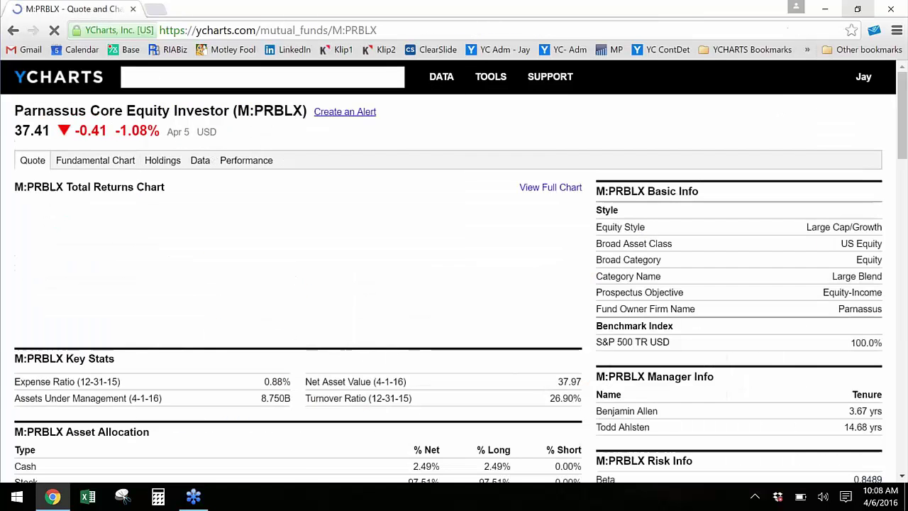
# Step: Look through the Parnassus fund's quote page, covering key stats, asset allocation, risk info, fundamentals, and region and sector exposure
pyautogui.moveTo(441, 77)
pyautogui.scroll(-2, 454, 213)
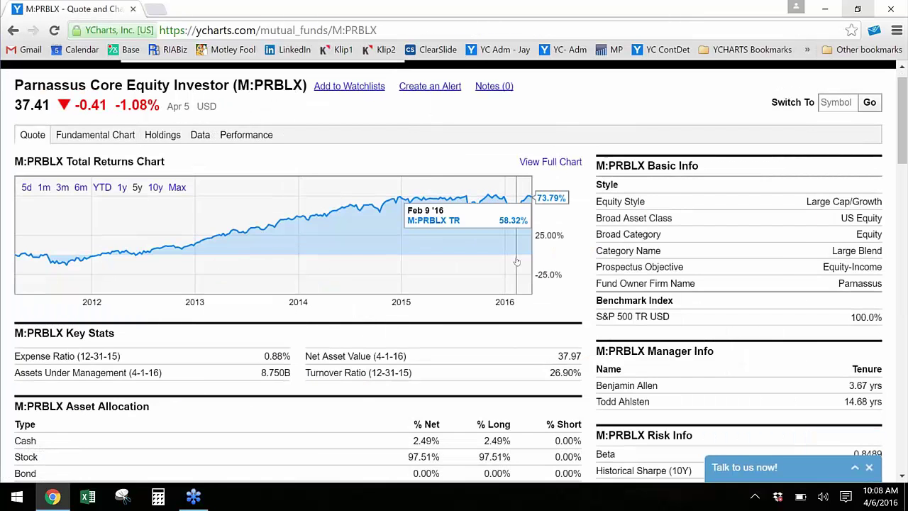
pyautogui.scroll(-2, 454, 269)
pyautogui.scroll(-4, 689, 192)
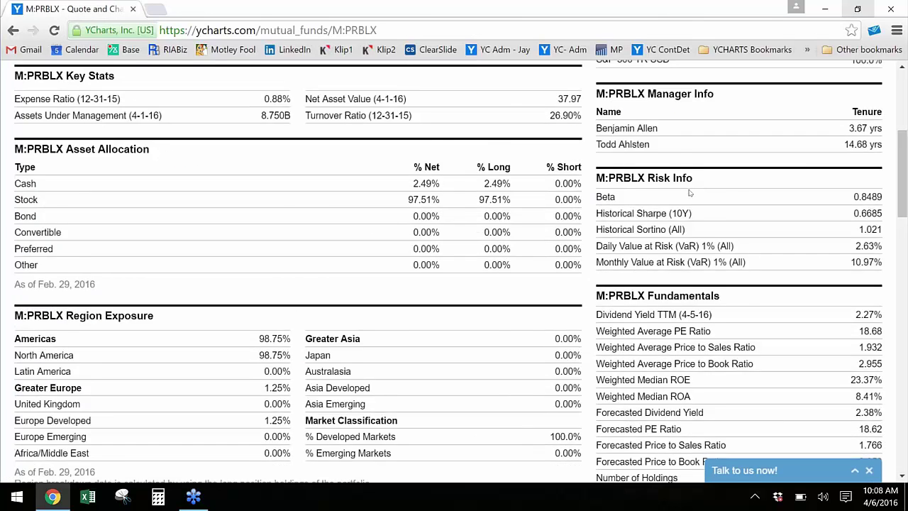
pyautogui.scroll(-2, 636, 174)
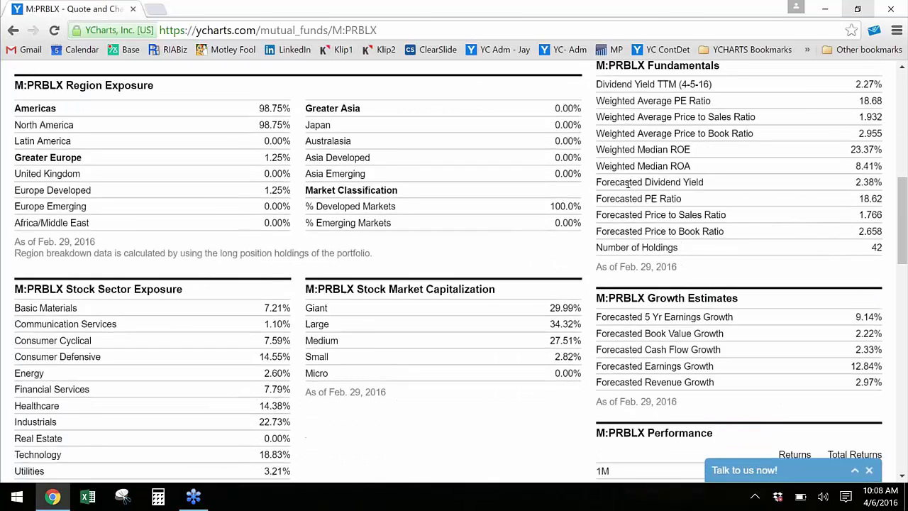
pyautogui.scroll(3, 368, 175)
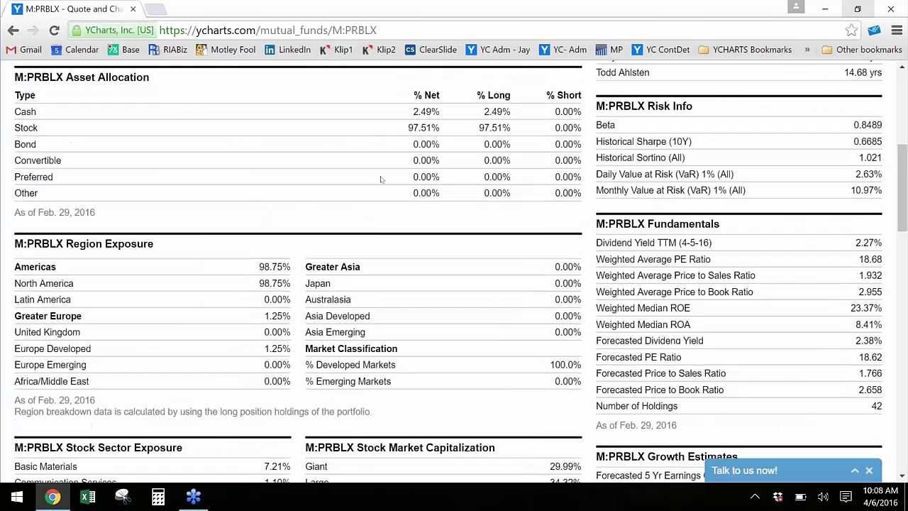
pyautogui.scroll(3, 383, 180)
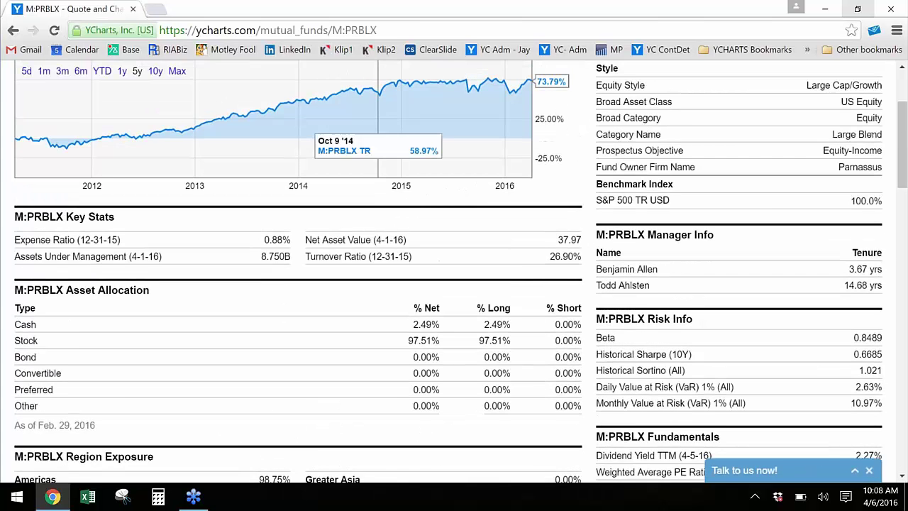
pyautogui.scroll(2, 376, 170)
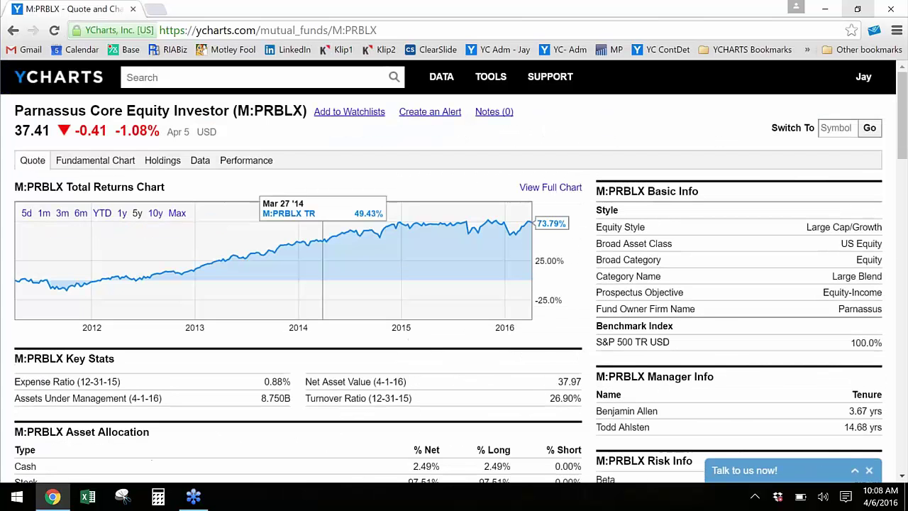
# Step: Open the Parnassus fund's total return in the Fundamental Chart and set the date range to start on 03/01/2012
pyautogui.click(305, 245)
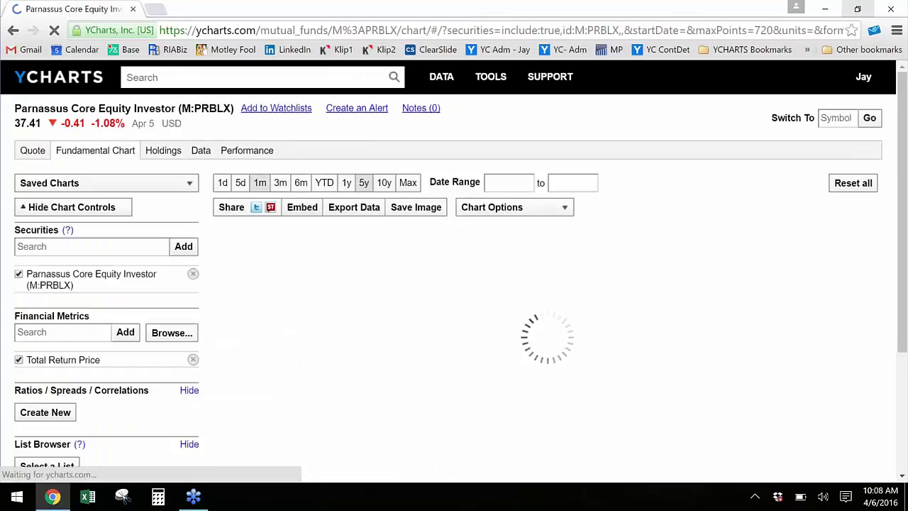
pyautogui.click(509, 182)
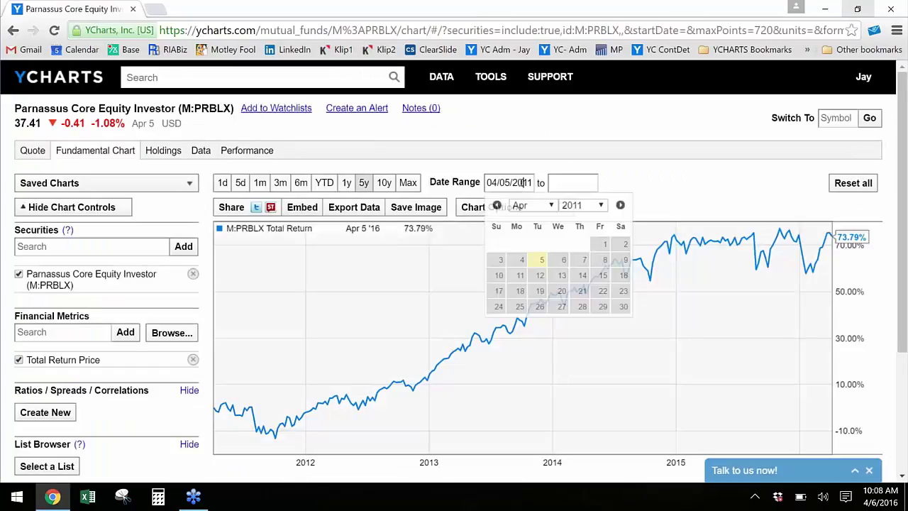
pyautogui.click(532, 205)
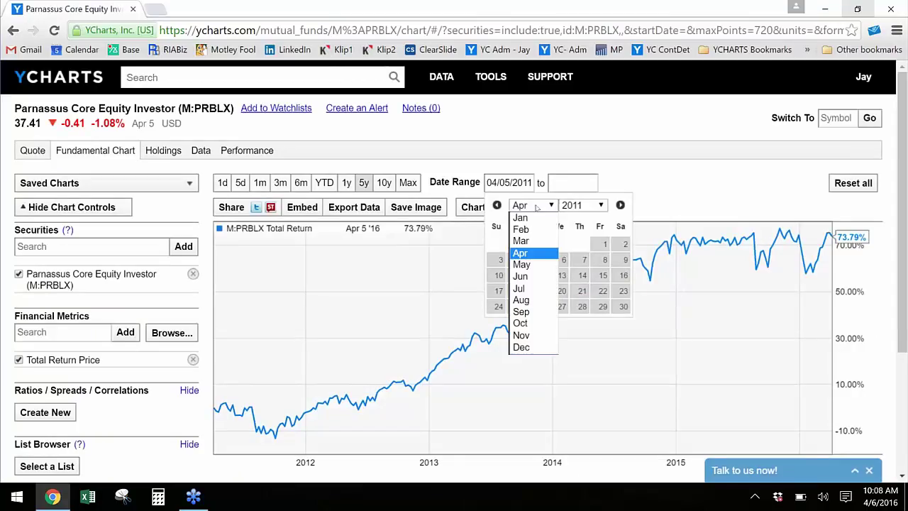
pyautogui.click(528, 242)
pyautogui.click(575, 205)
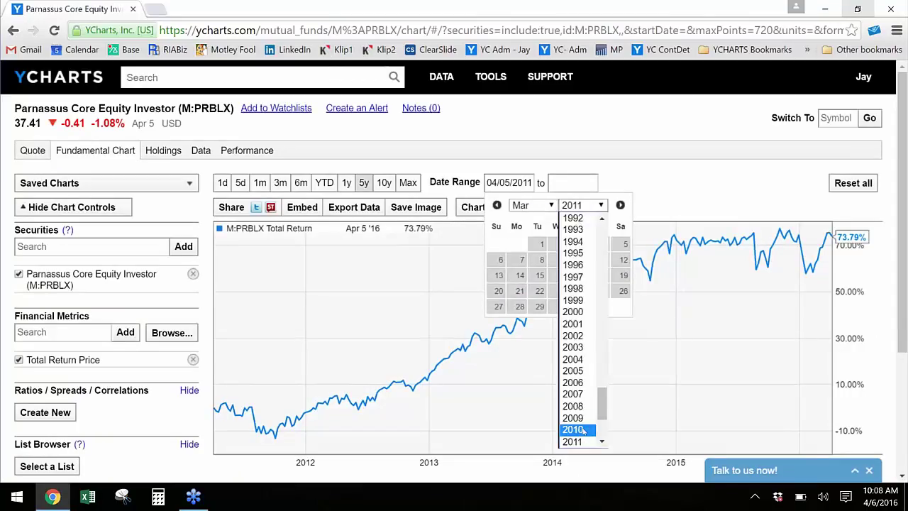
pyautogui.scroll(-3, 580, 425)
pyautogui.click(572, 343)
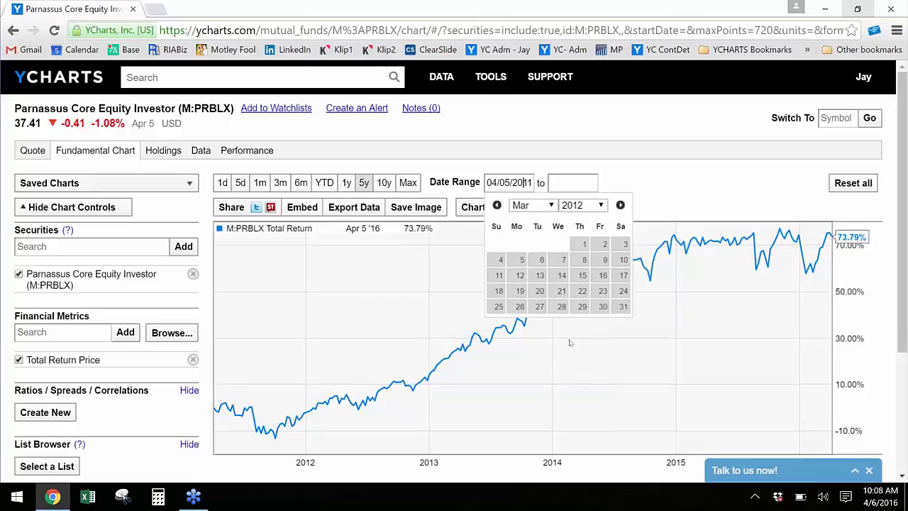
pyautogui.click(583, 244)
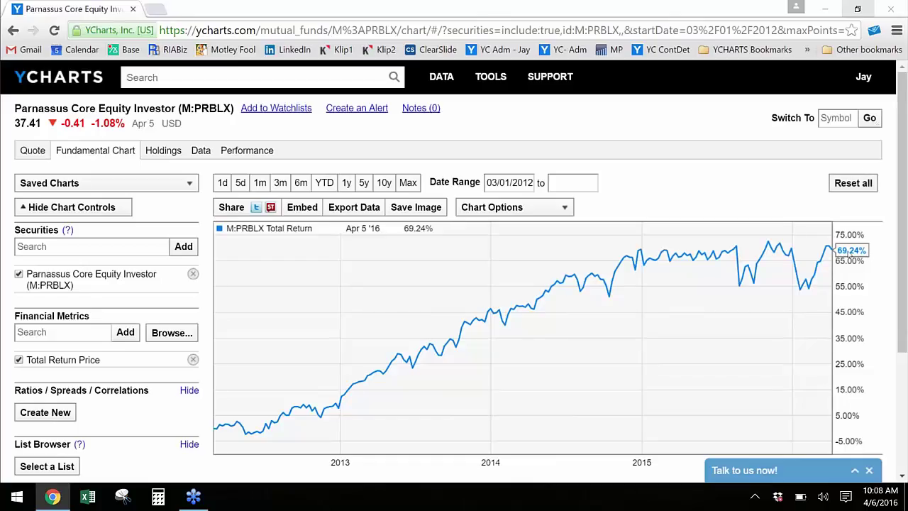
# Step: Add iShares Core S&P 500 (IVV) to the fund chart and remove the Price metric, keeping only Total Return Price
pyautogui.click(61, 247)
pyautogui.write('core')
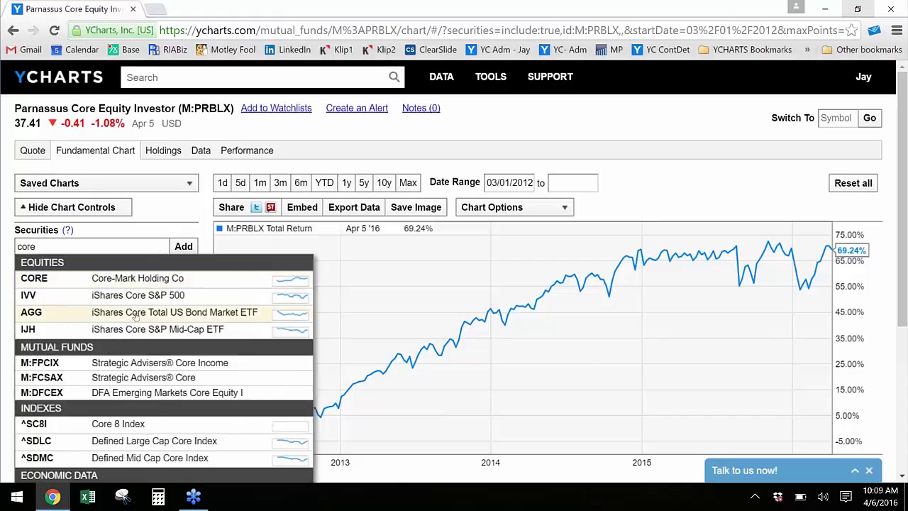
pyautogui.click(135, 299)
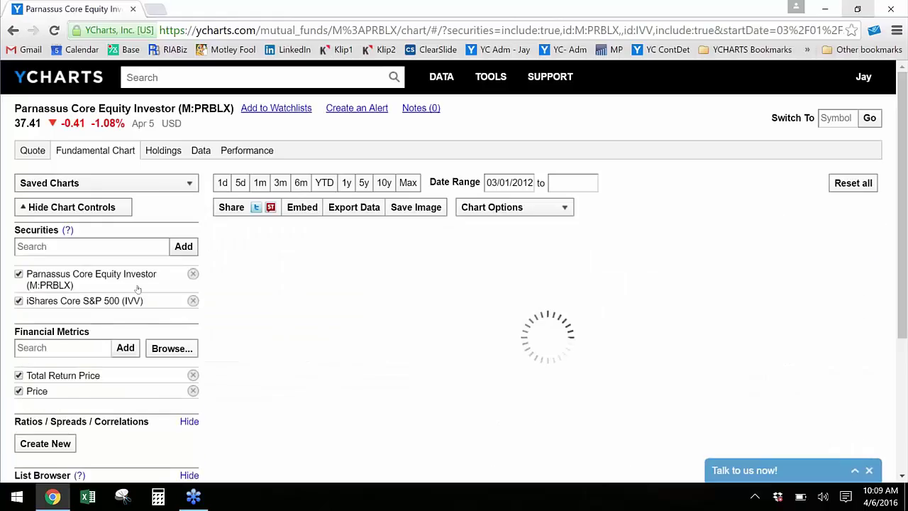
pyautogui.scroll(-2, 135, 299)
pyautogui.click(193, 249)
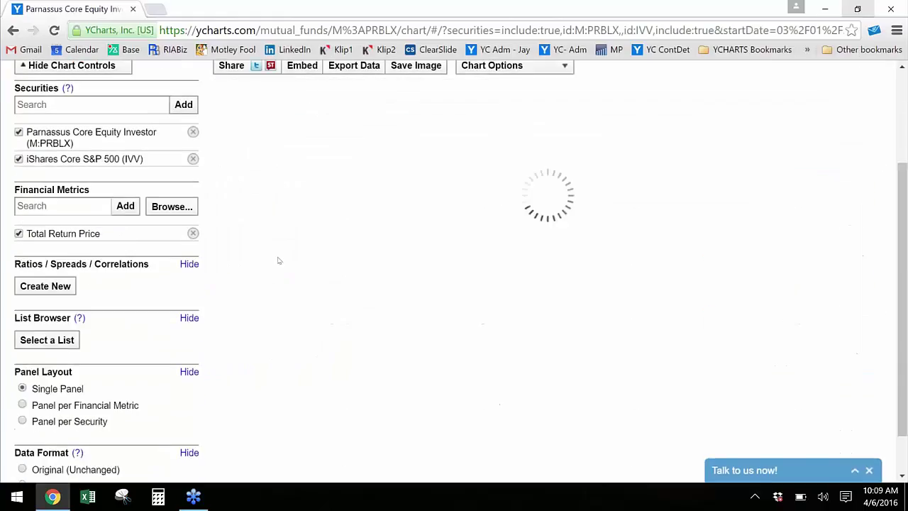
# Step: Add the S&P 500 index (^SPX) and Apple (AAPL) to the fund comparison chart
pyautogui.scroll(1, 3, 112)
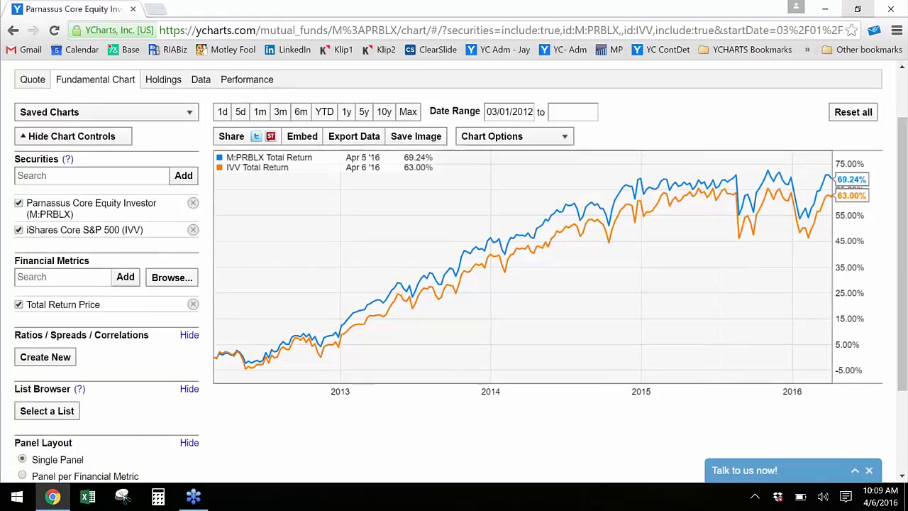
pyautogui.click(125, 178)
pyautogui.write('spx')
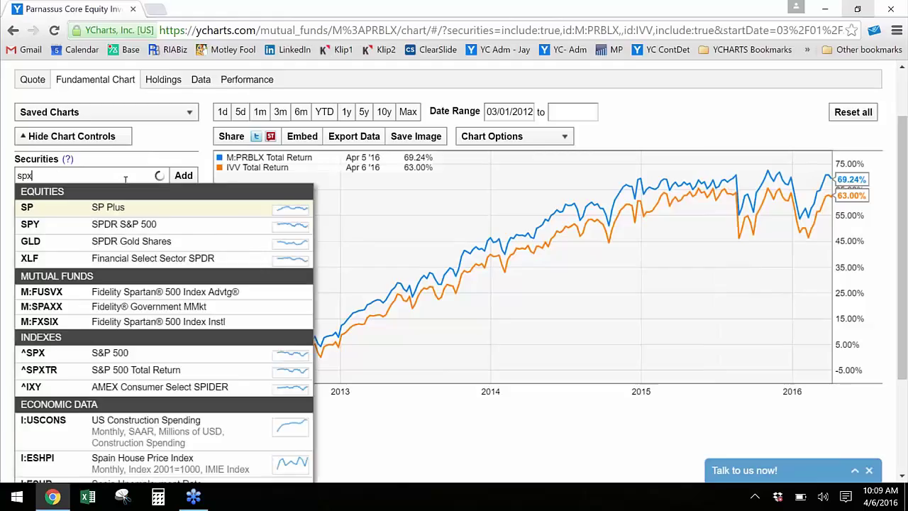
pyautogui.click(142, 358)
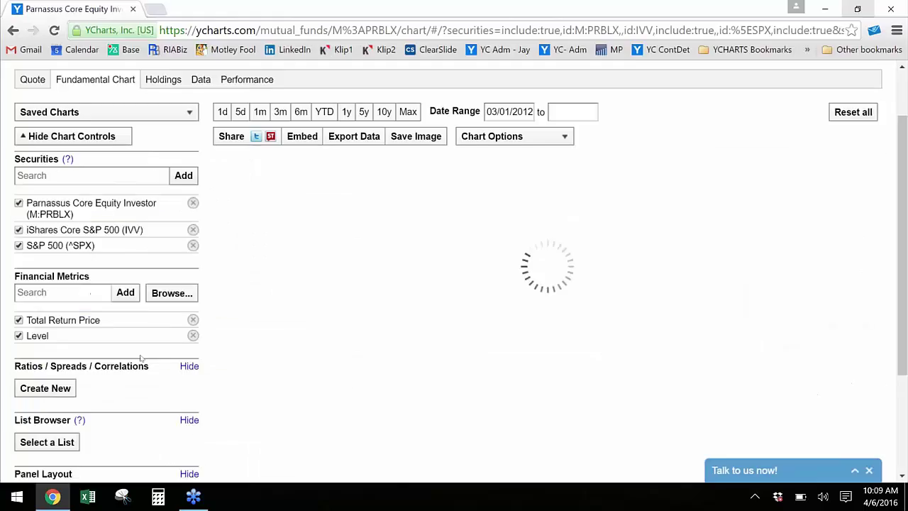
pyautogui.write('aapl')
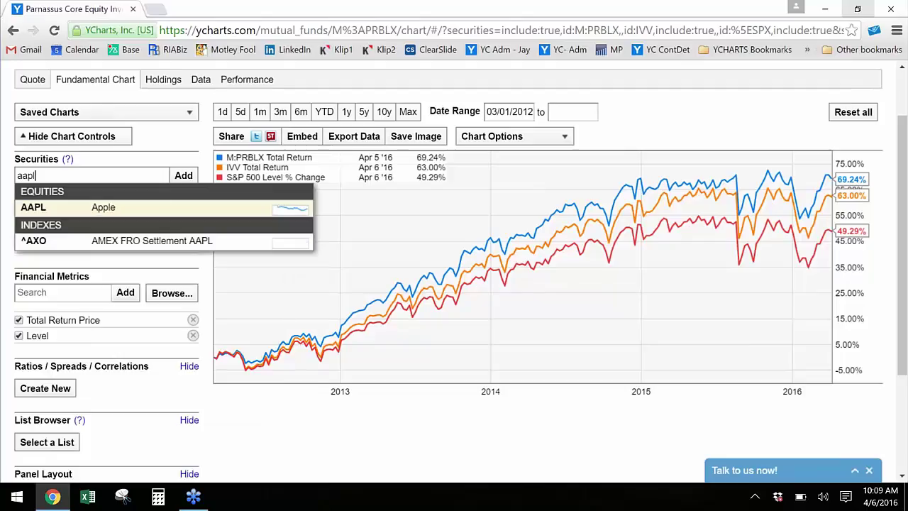
pyautogui.press('Return')
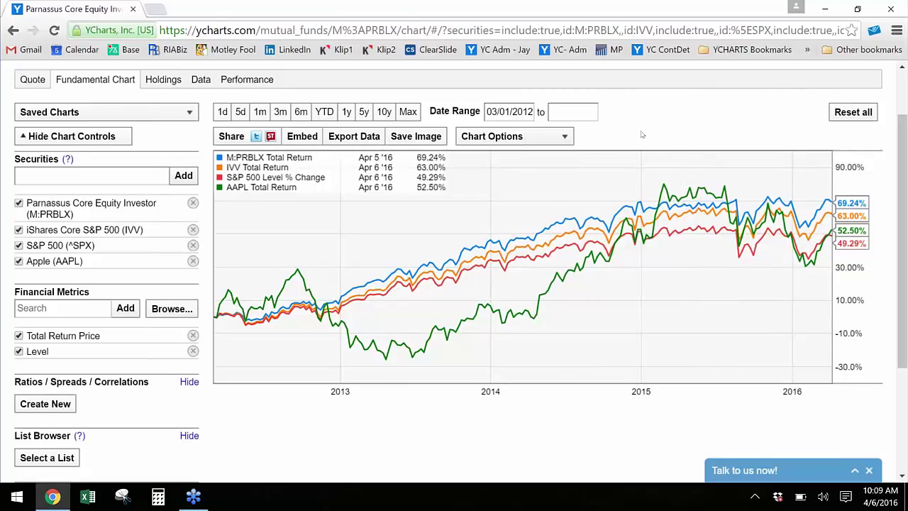
# Step: Save the four-security chart as an image, view the downloaded PNG enlarged in Photos, and close it
pyautogui.click(415, 137)
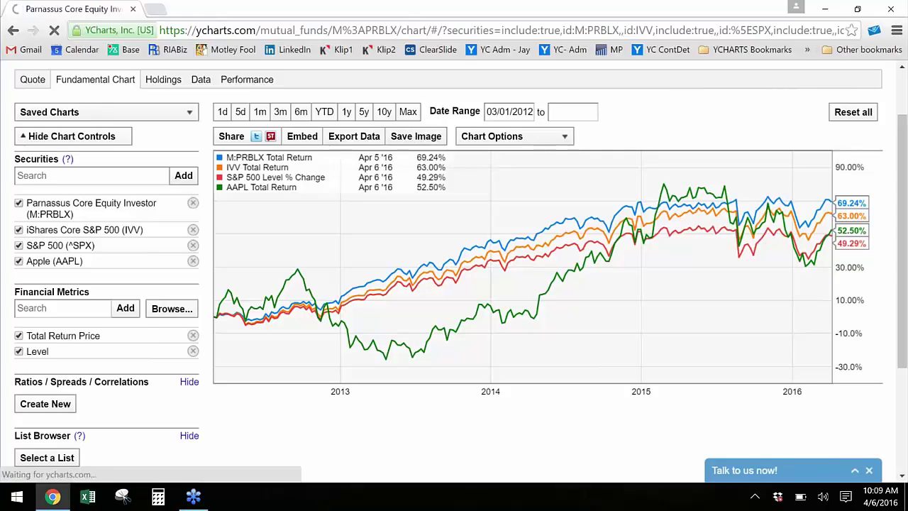
pyautogui.click(60, 469)
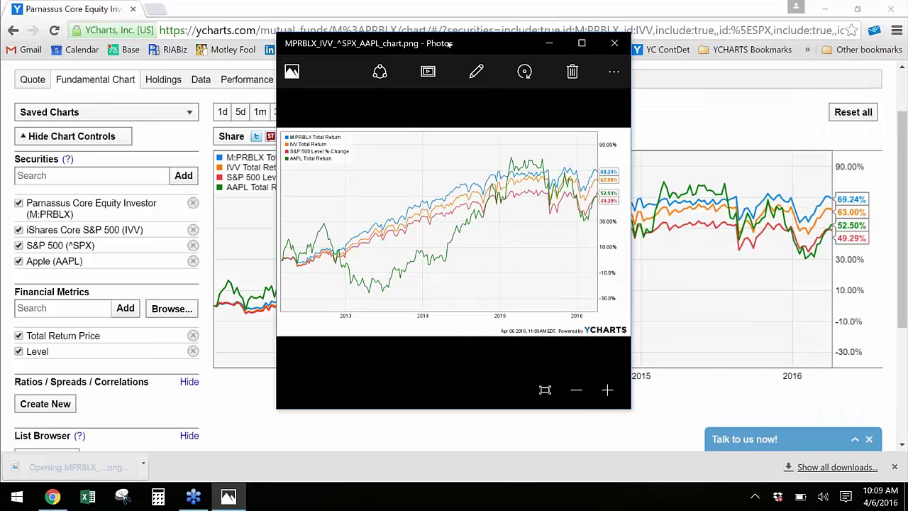
pyautogui.moveTo(625, 409); pyautogui.dragTo(824, 445)
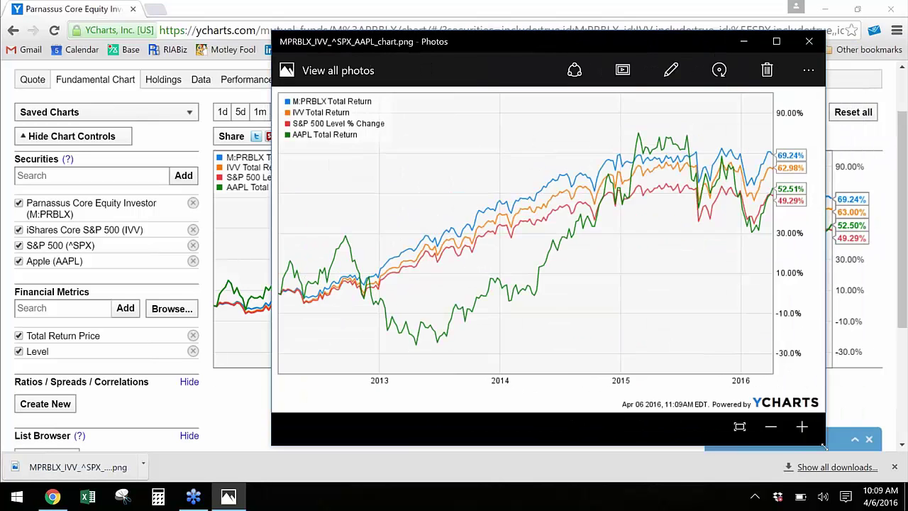
pyautogui.click(808, 42)
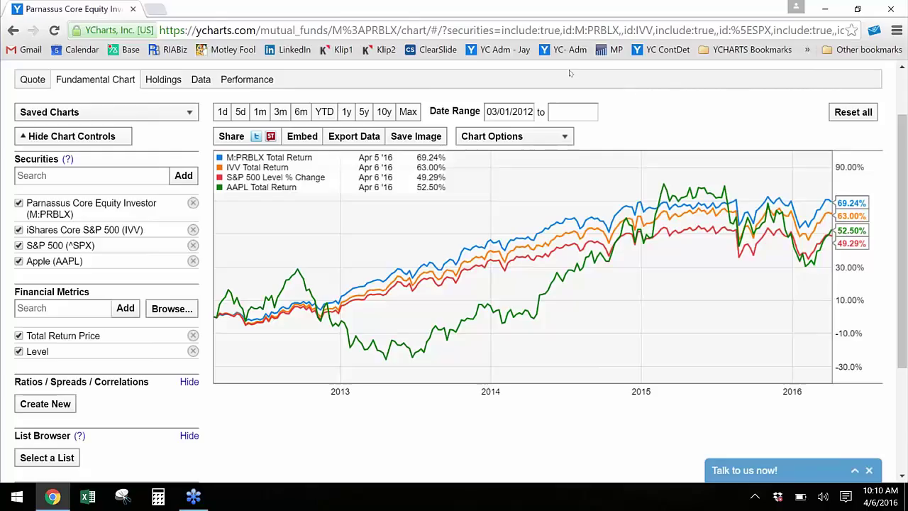
# Step: Go to the YCharts Excel Add-In page, dismiss the e-mail notification, and open the list of Excel templates
pyautogui.scroll(1, 569, 73)
pyautogui.moveTo(491, 77)
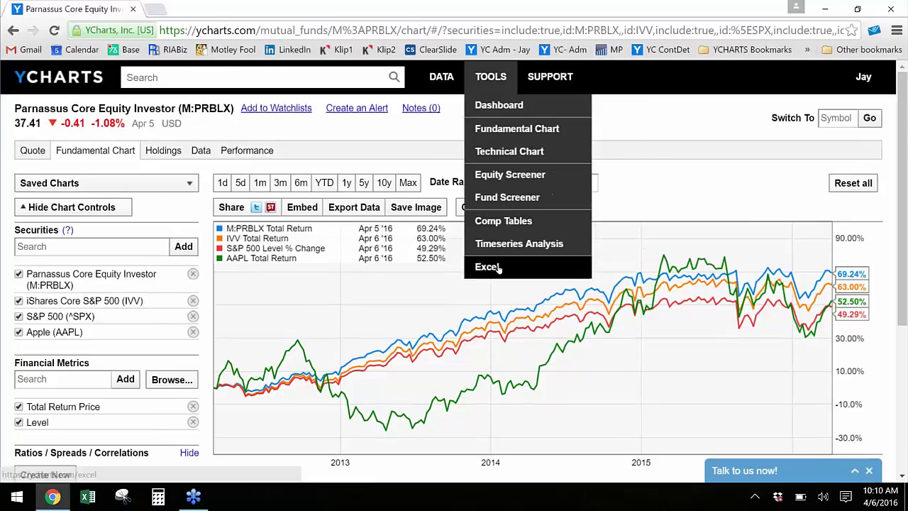
pyautogui.click(498, 268)
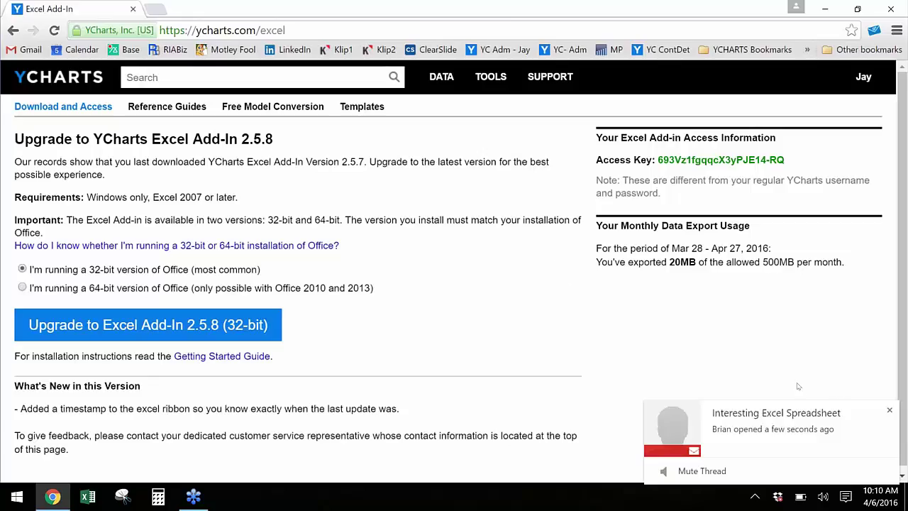
pyautogui.click(890, 410)
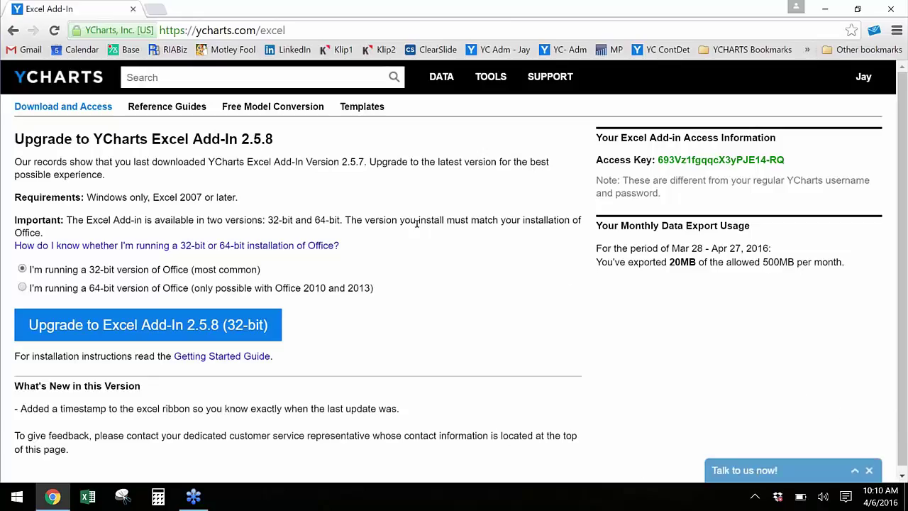
pyautogui.scroll(-1, 417, 224)
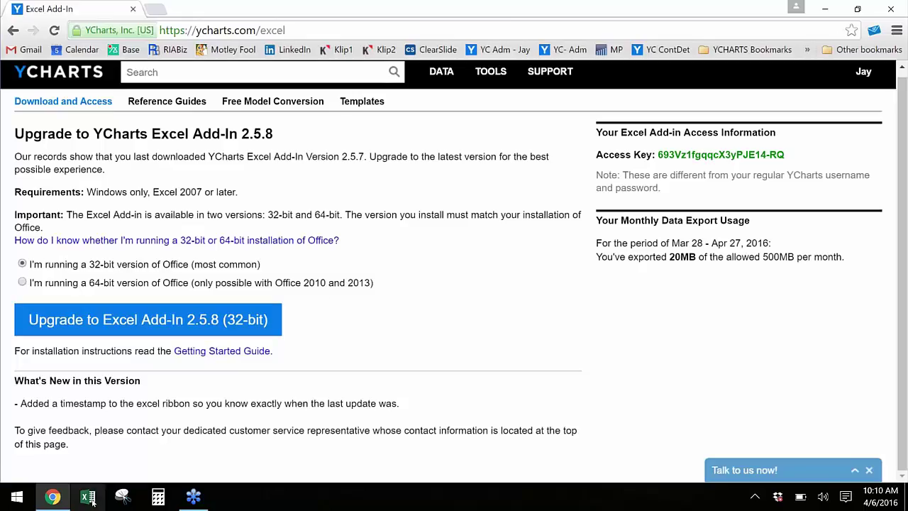
pyautogui.click(362, 101)
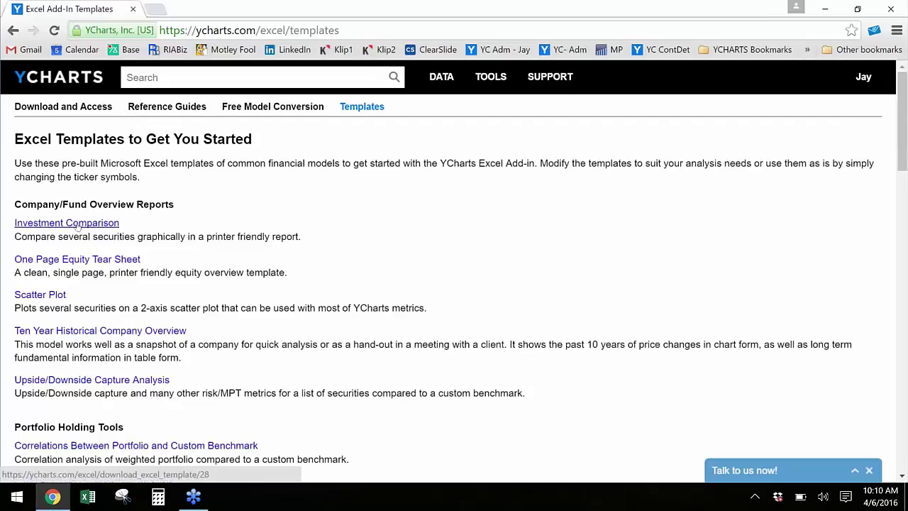
# Step: Download the Ten Year Historical Company Overview template and open it in Excel with editing enabled
pyautogui.click(106, 331)
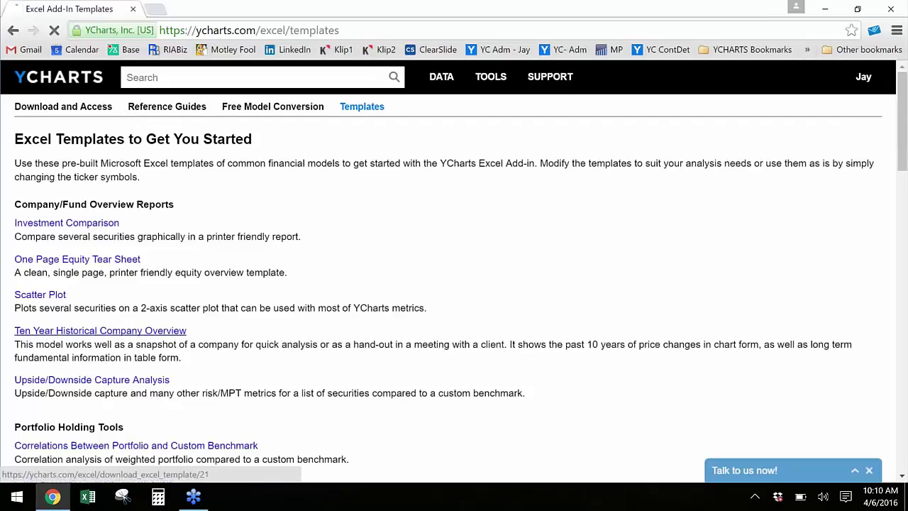
pyautogui.click(65, 472)
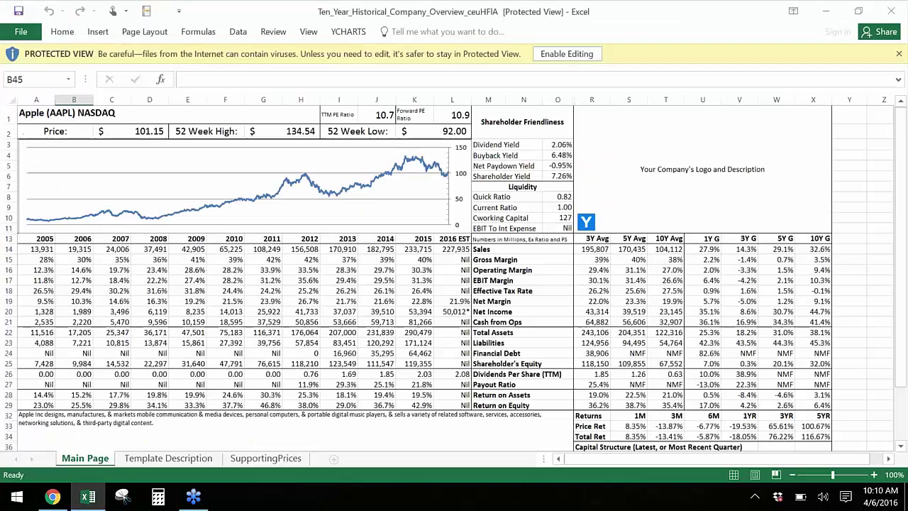
pyautogui.click(567, 53)
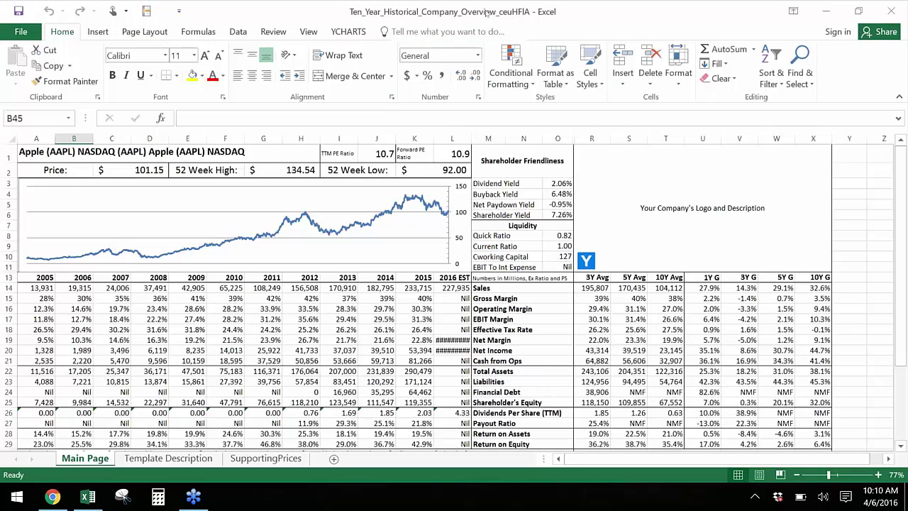
# Step: Change the ticker in cell B44 of the Main Page sheet to JNJ and review the updated company overview
pyautogui.scroll(-6, 510, 266)
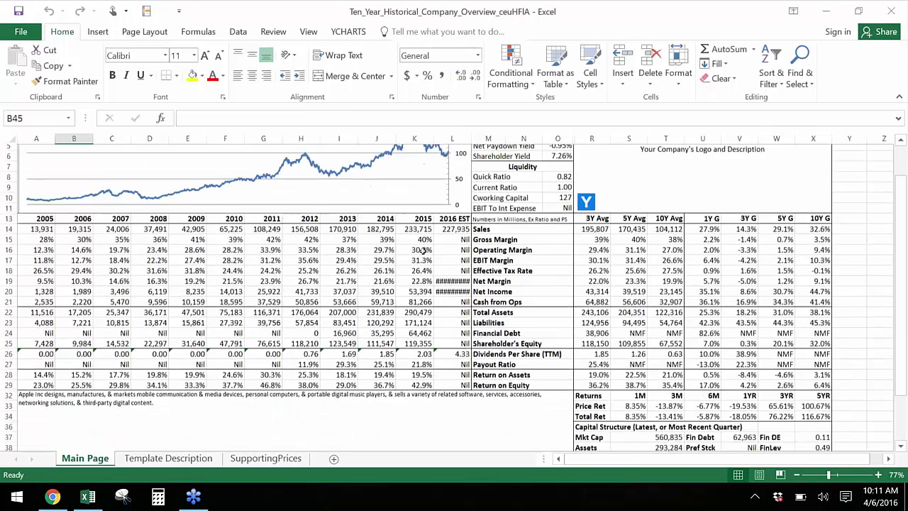
pyautogui.click(83, 379)
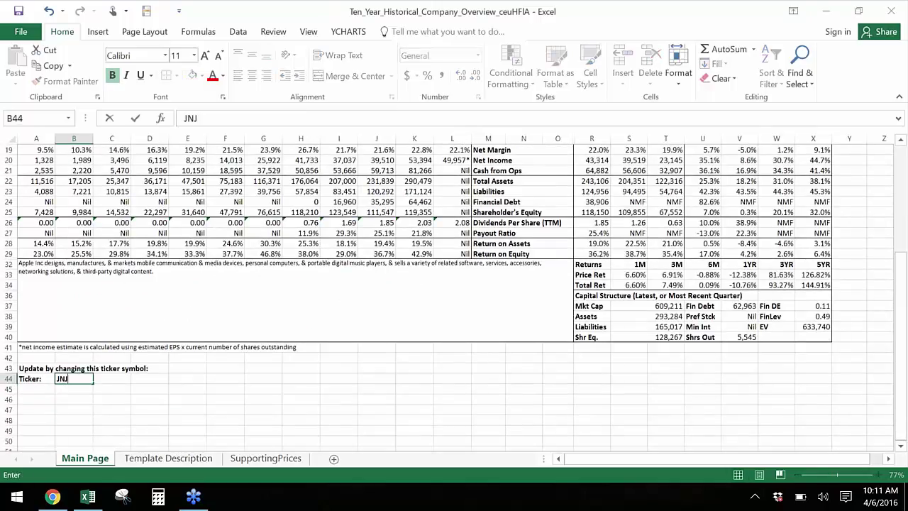
pyautogui.press('Return')
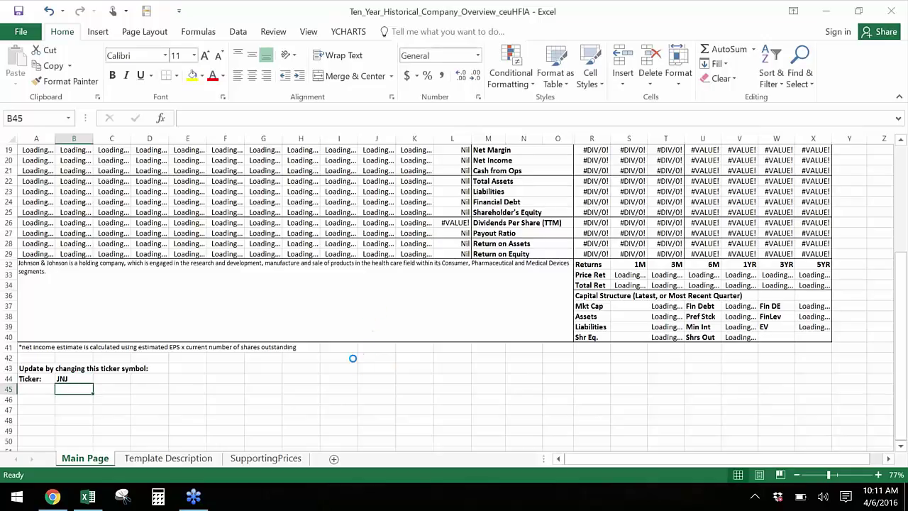
pyautogui.scroll(5, 357, 362)
pyautogui.scroll(1, 357, 371)
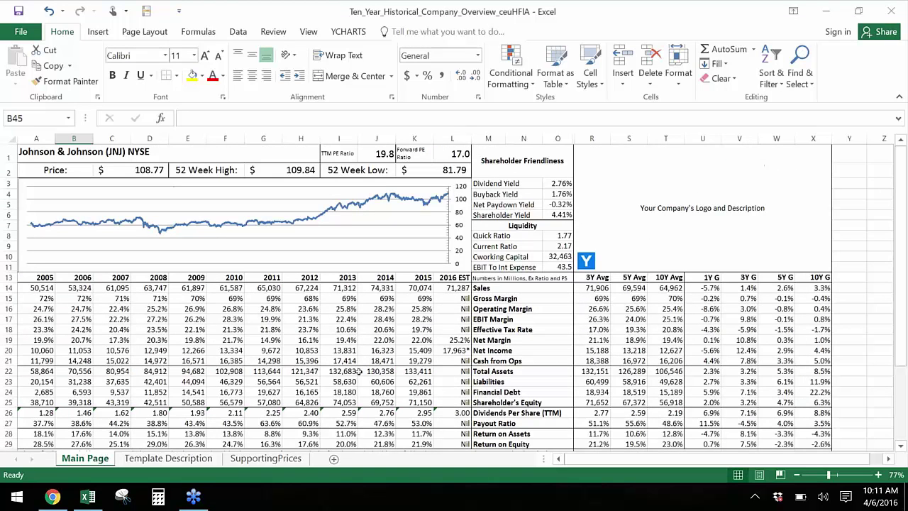
# Step: Preview the company overview's printout and close the workbook
pyautogui.hotkey('ctrl', 'p')
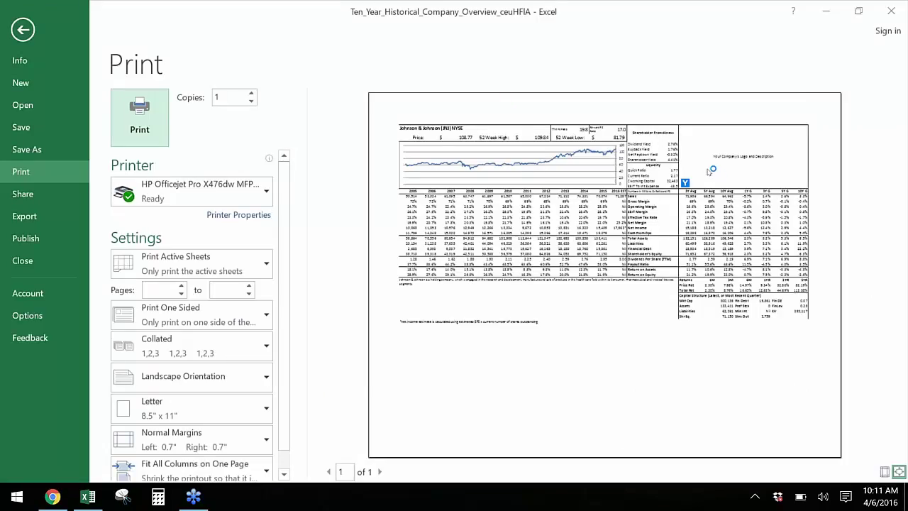
pyautogui.click(24, 29)
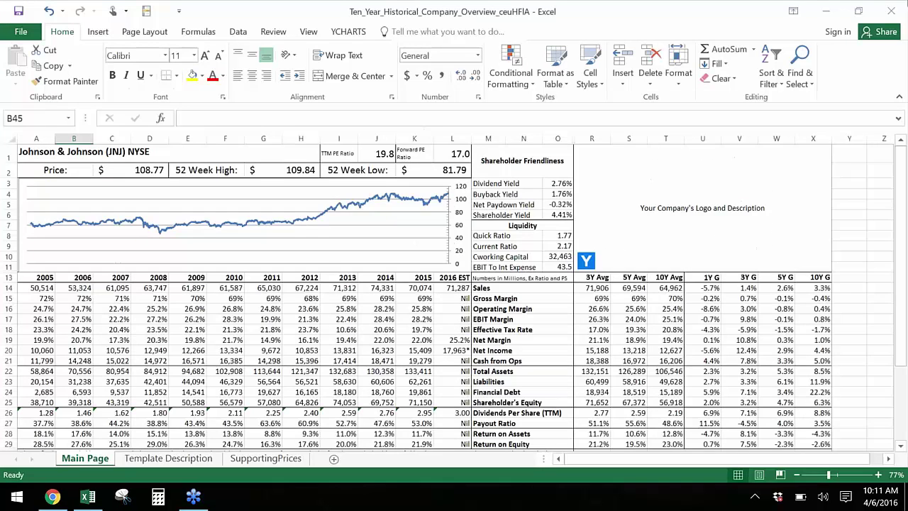
pyautogui.click(891, 11)
pyautogui.click(454, 266)
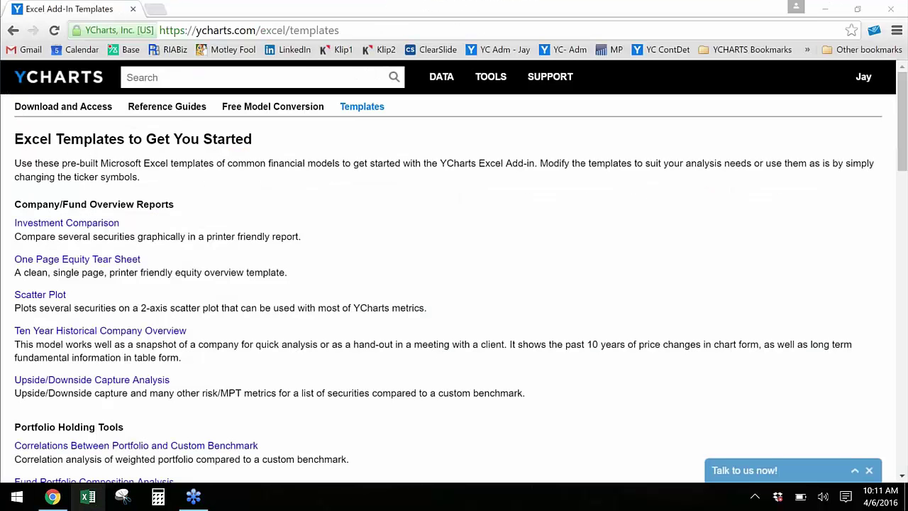
# Step: Open the Weighted Return Portfolio workbook and clear the existing symbols and portfolio weights on the Daily Returns sheet
pyautogui.rightClick(88, 497)
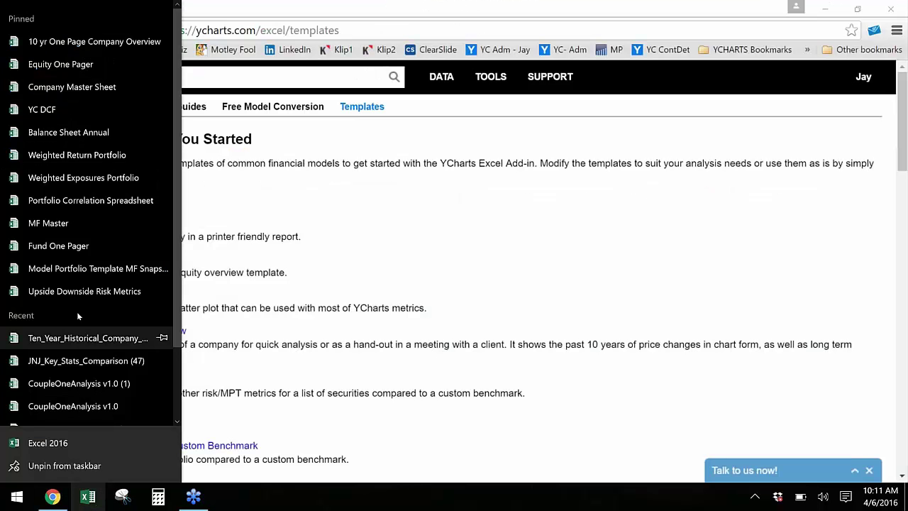
pyautogui.click(74, 157)
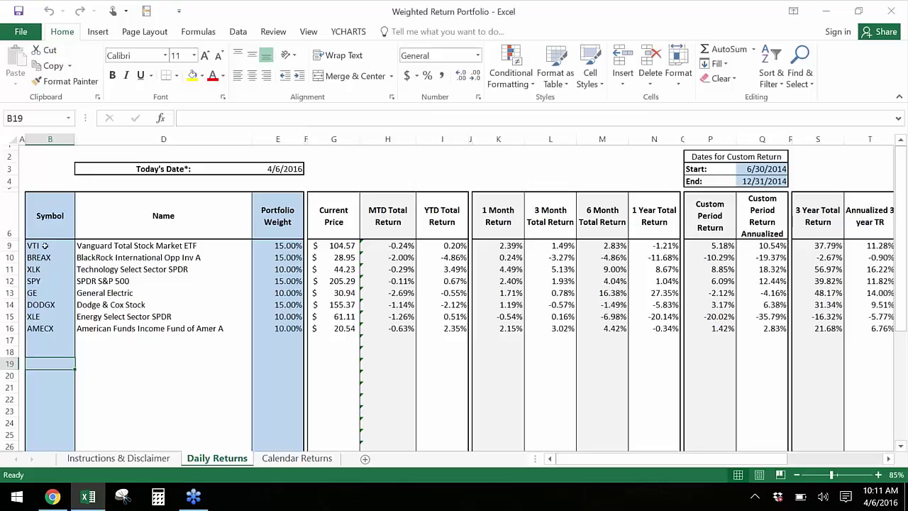
pyautogui.moveTo(44, 245); pyautogui.dragTo(56, 339)
pyautogui.press('Delete')
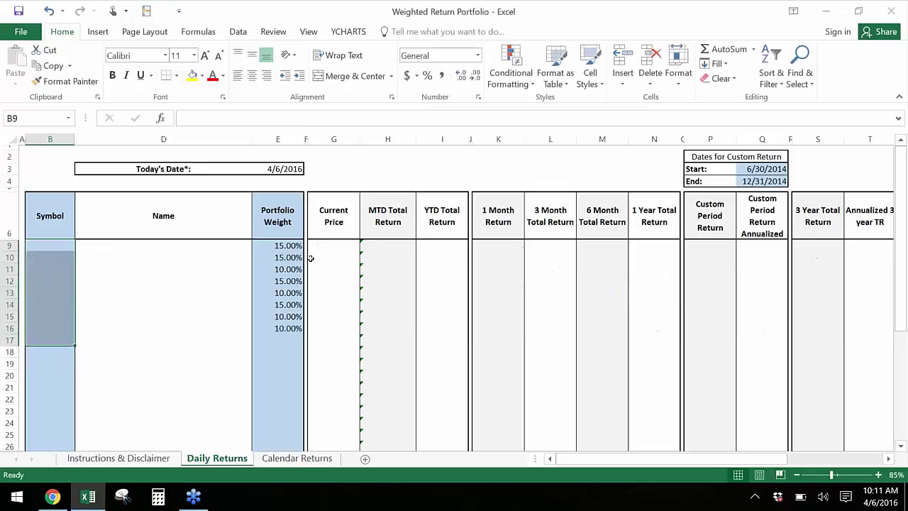
pyautogui.moveTo(278, 246); pyautogui.dragTo(305, 328)
pyautogui.press('Delete')
# Step: Enter the symbols PRBLX, AAPL, XLE, JNJ and DBLTX in cells B12 to B16 of the Symbol column
pyautogui.click(53, 278)
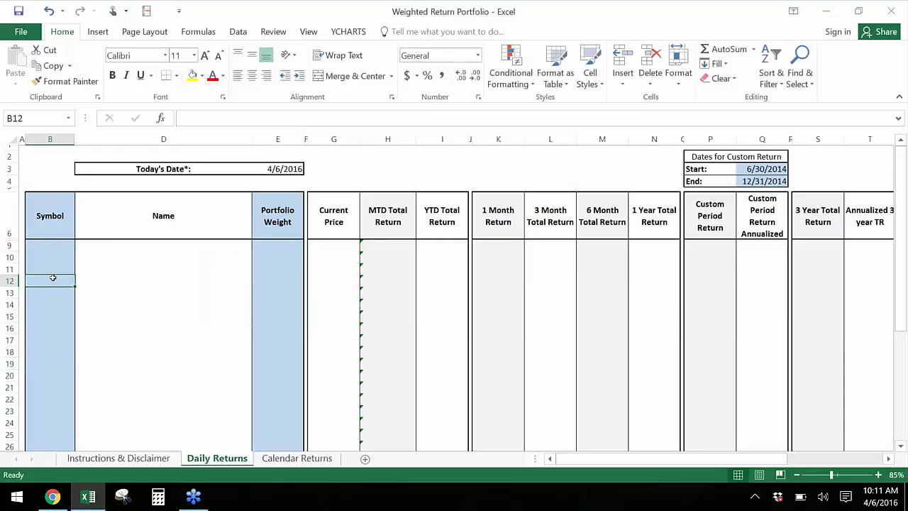
pyautogui.write('PR')
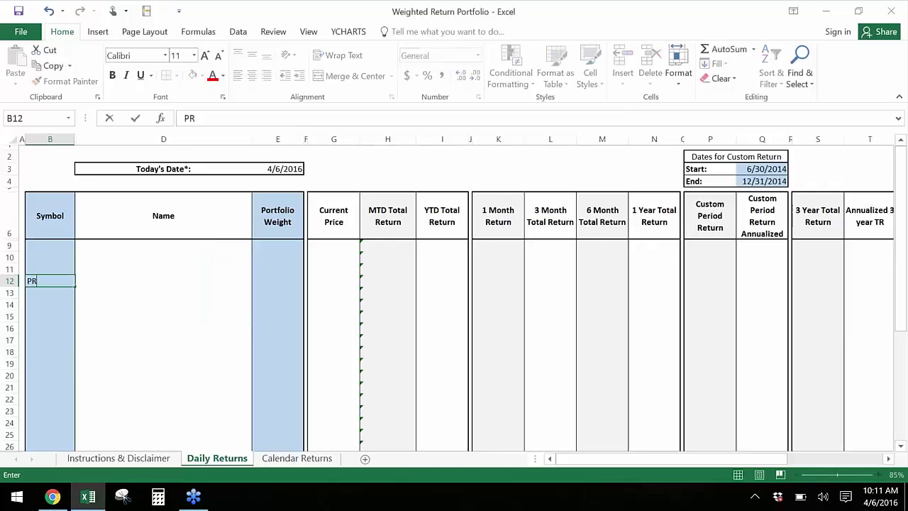
pyautogui.write('BLX')
pyautogui.press('Return')
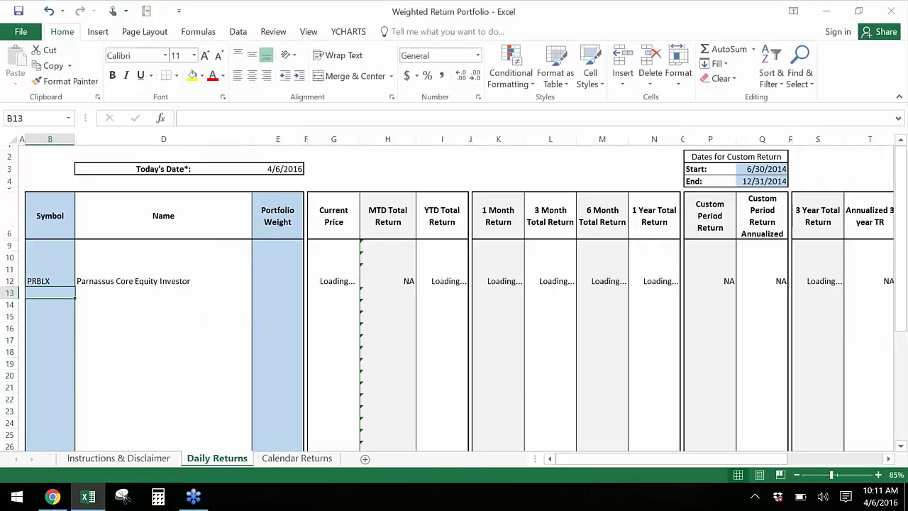
pyautogui.write('AAPL')
pyautogui.press('Return')
pyautogui.write('XLE')
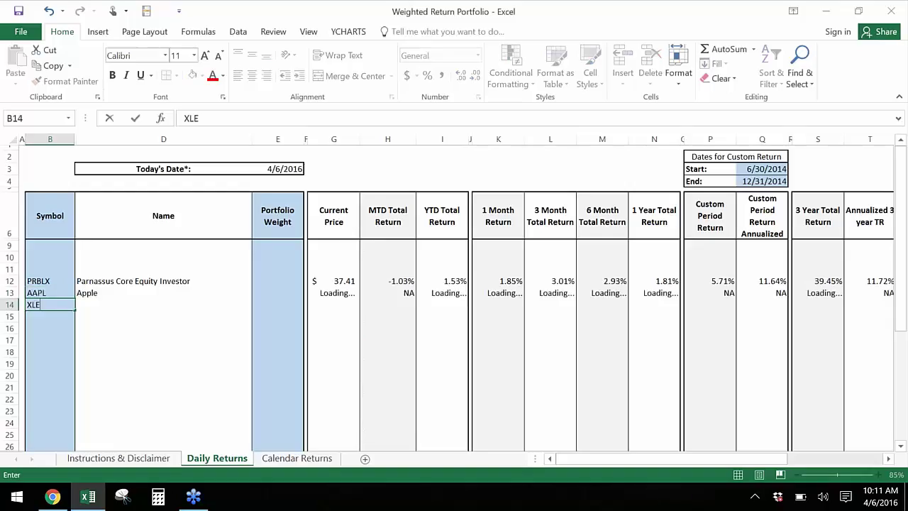
pyautogui.press('Return')
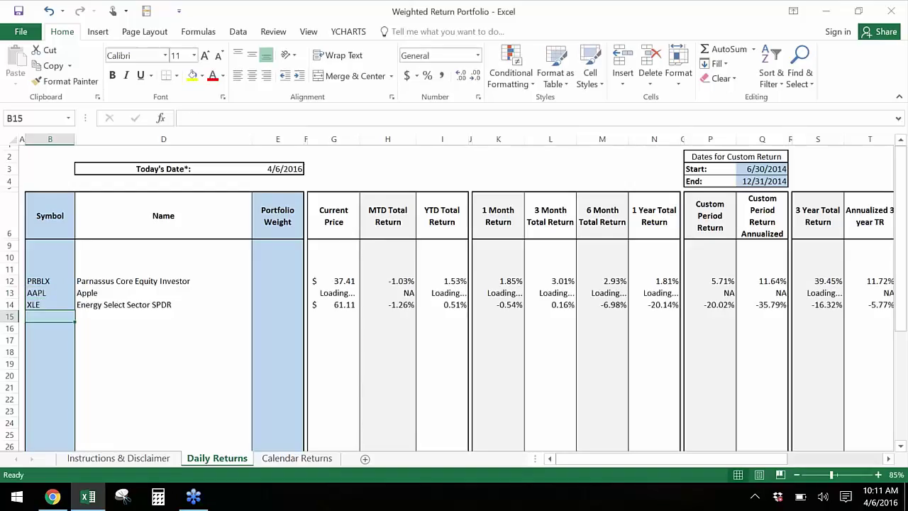
pyautogui.write('JNJ')
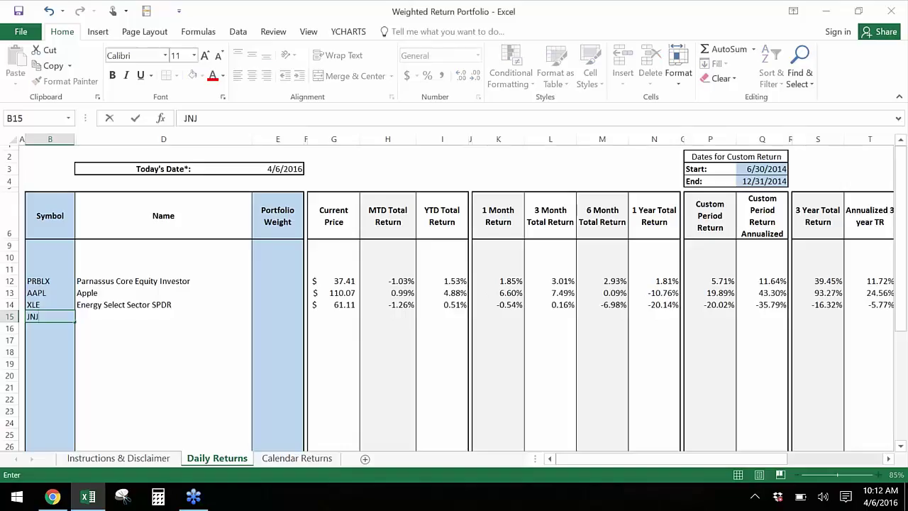
pyautogui.press('Return')
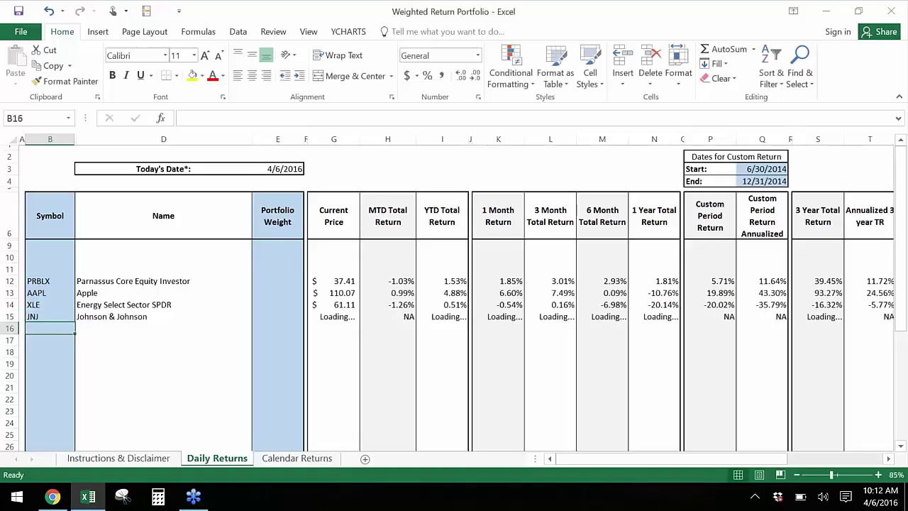
pyautogui.write('DBLTX')
pyautogui.press('Return')
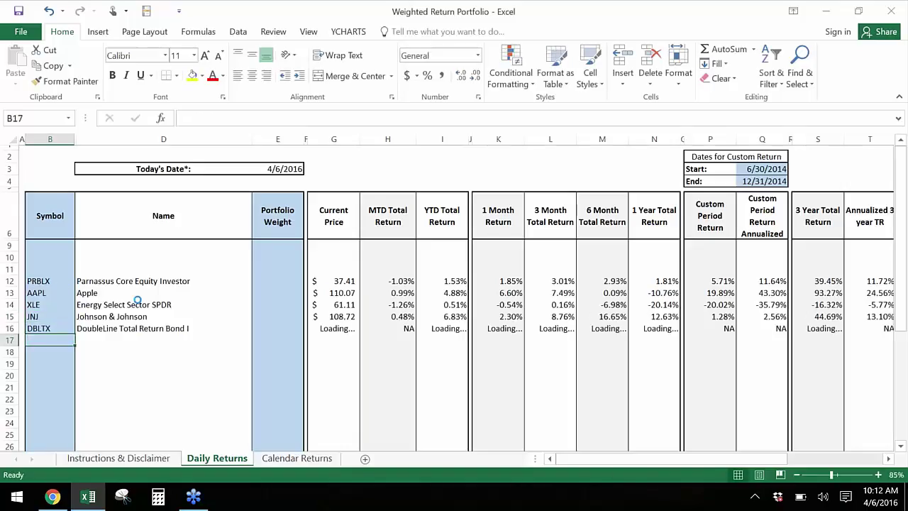
# Step: Set the portfolio weight of each of the five holdings to 20% in cells E12 to E16 and review the weighted totals against the benchmark
pyautogui.click(277, 281)
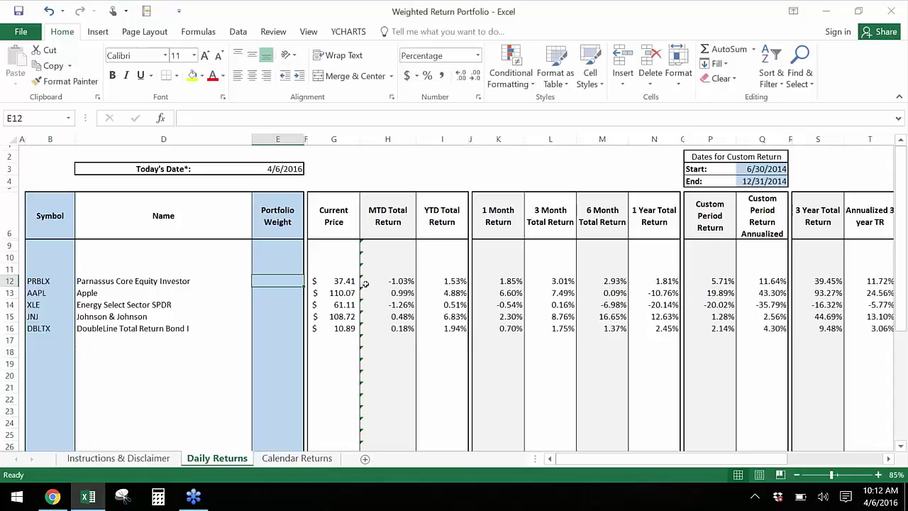
pyautogui.write('20')
pyautogui.press('Return')
pyautogui.write('20')
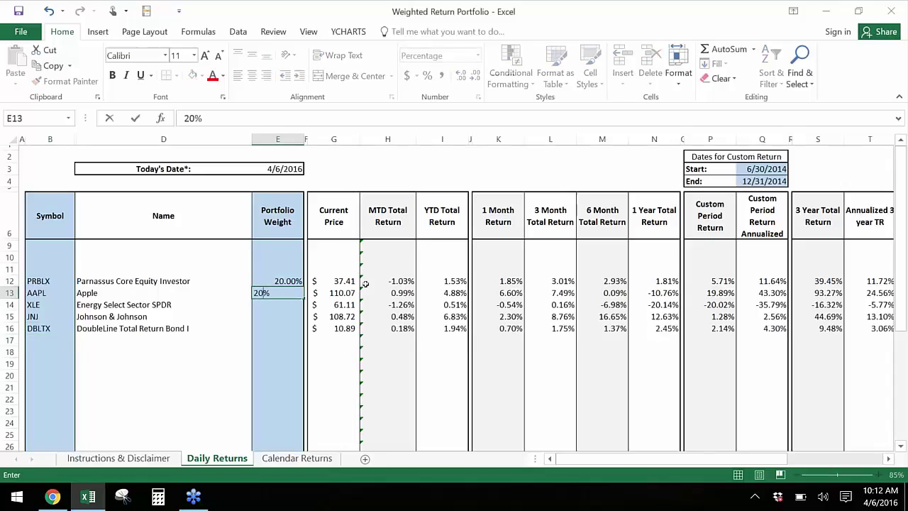
pyautogui.press('Return')
pyautogui.write('20')
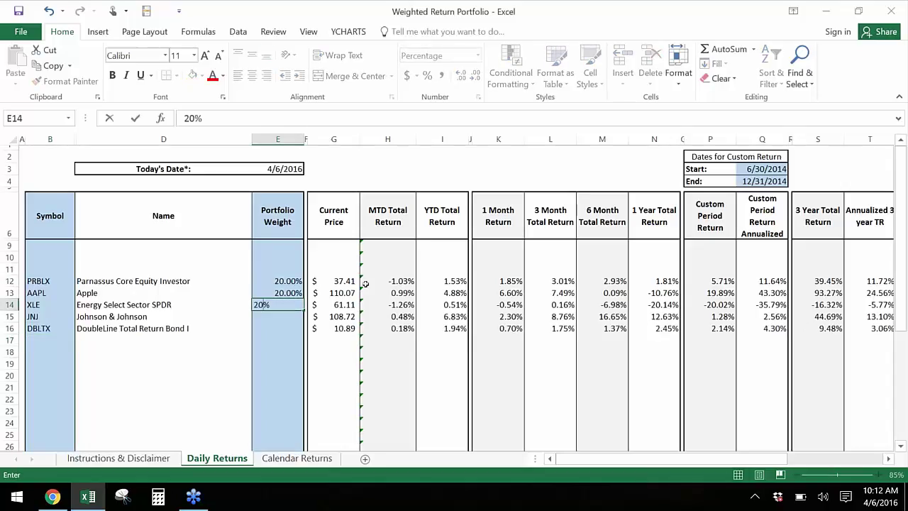
pyautogui.press('Return')
pyautogui.write('20')
pyautogui.press('Return')
pyautogui.write('20')
pyautogui.press('Return')
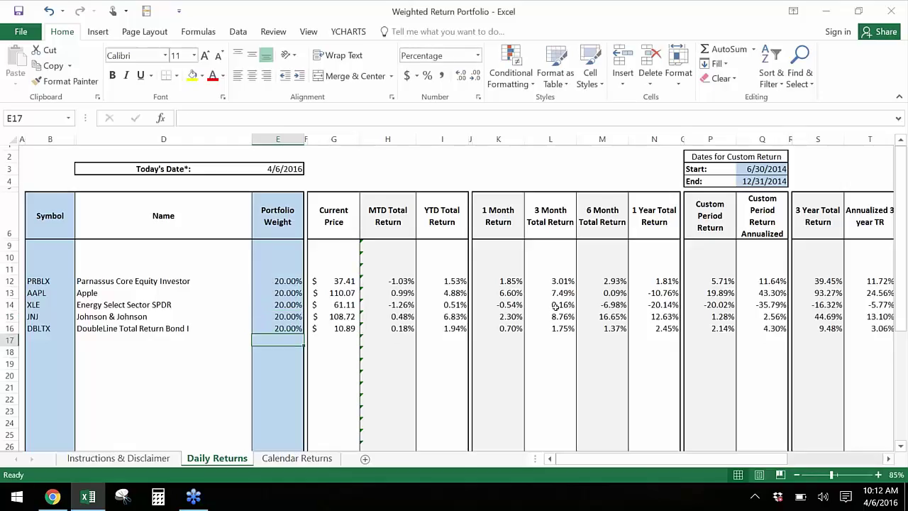
pyautogui.scroll(-5, 524, 319)
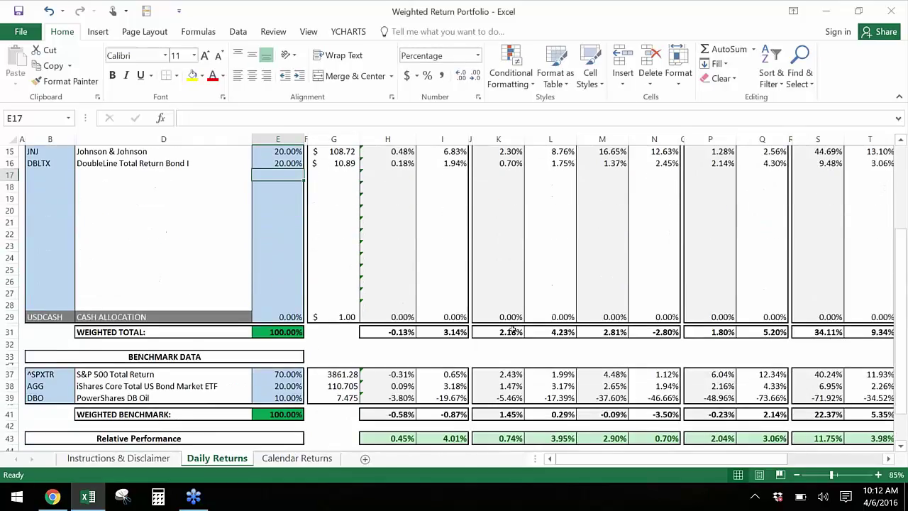
pyautogui.scroll(-1, 512, 330)
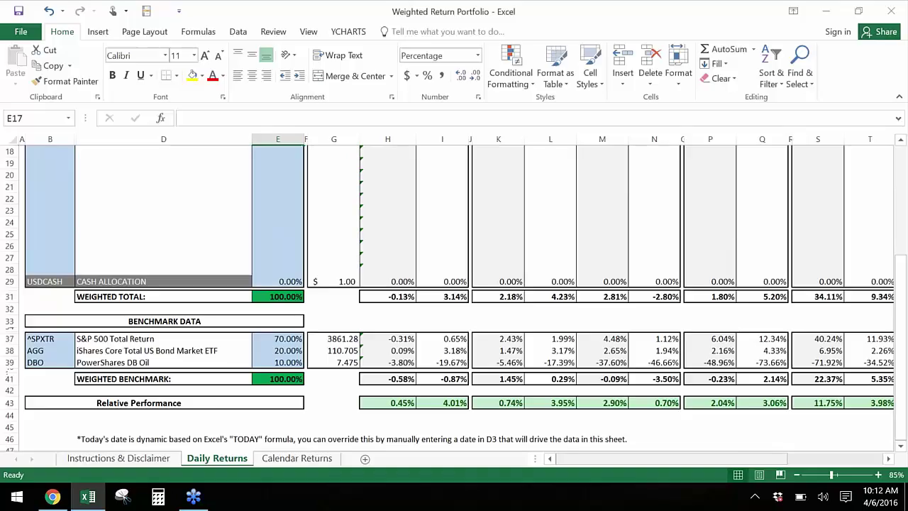
# Step: Set the custom return dates to start 2/2/2012 and end 4/7/2016, and review the custom-period totals and relative performance
pyautogui.moveTo(582, 461); pyautogui.dragTo(696, 469)
pyautogui.scroll(5, 364, 348)
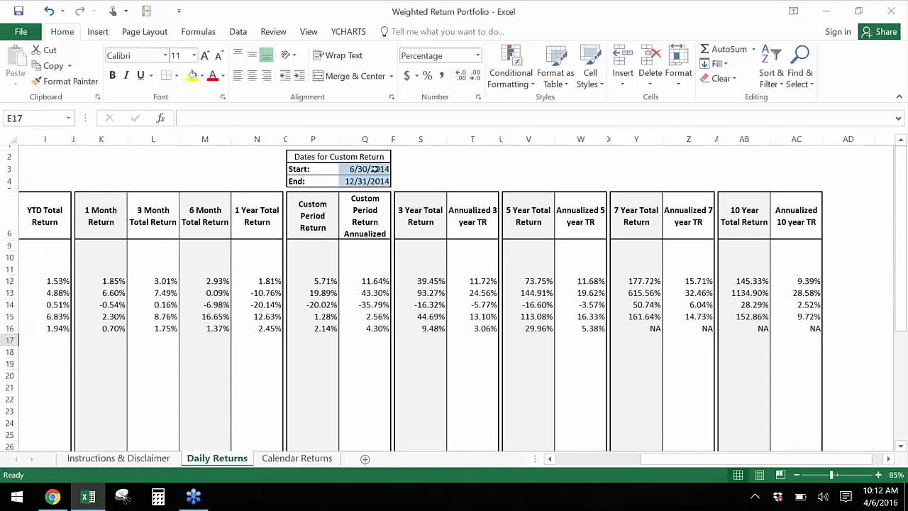
pyautogui.click(374, 169)
pyautogui.moveTo(229, 117); pyautogui.dragTo(181, 118)
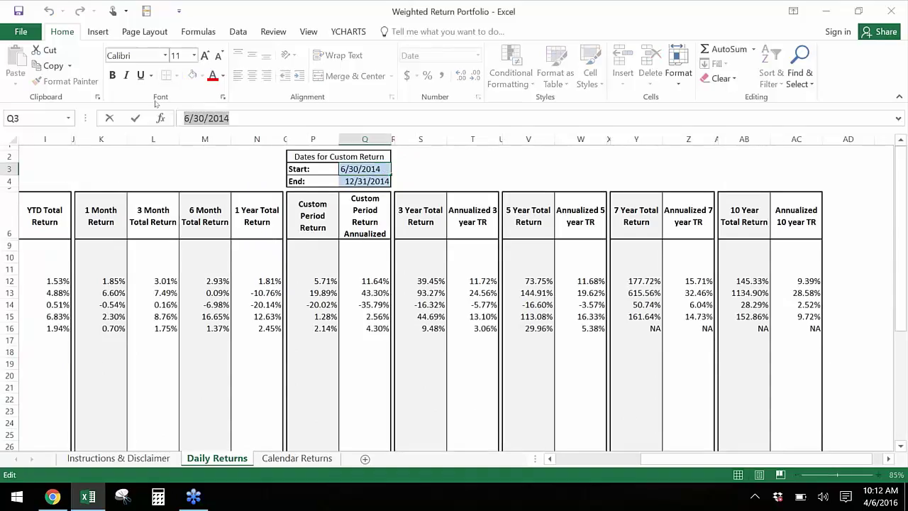
pyautogui.write('2/2')
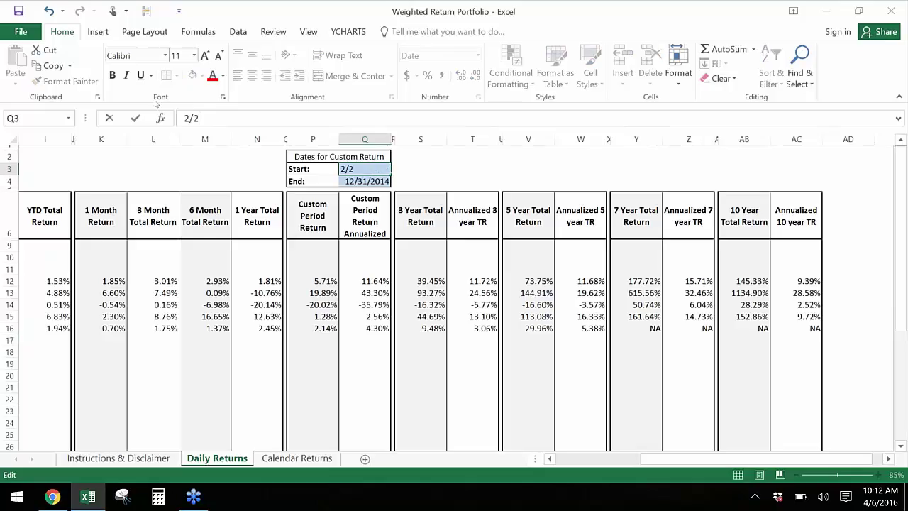
pyautogui.write('/2012')
pyautogui.press('Return')
pyautogui.write('4/')
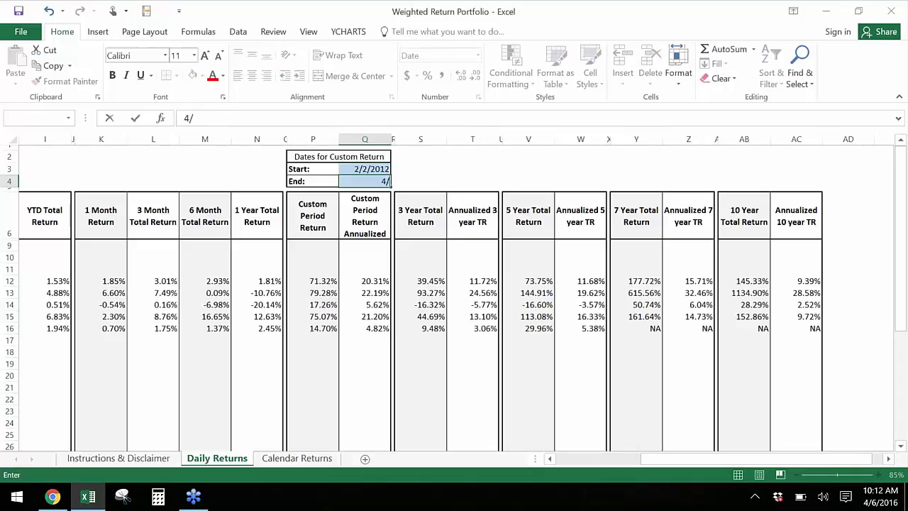
pyautogui.write('7/2016')
pyautogui.press('Return')
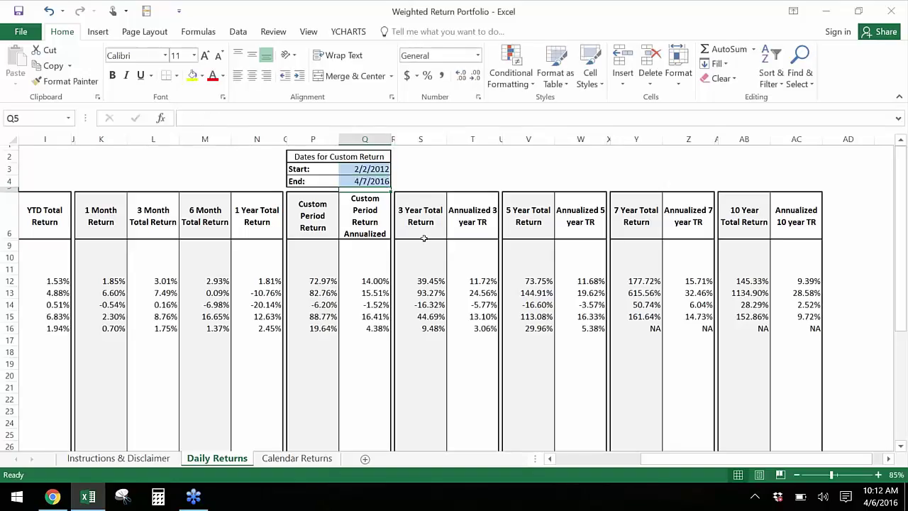
pyautogui.scroll(-6, 424, 236)
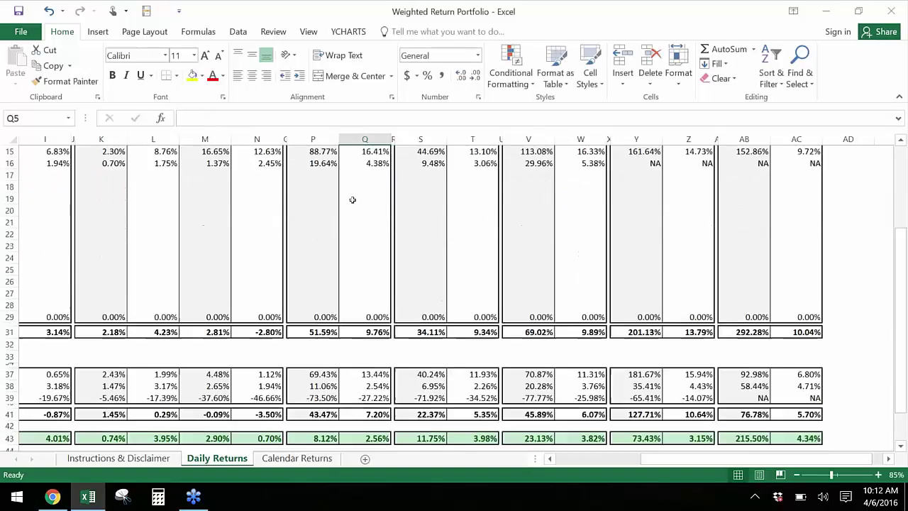
pyautogui.scroll(3, 361, 312)
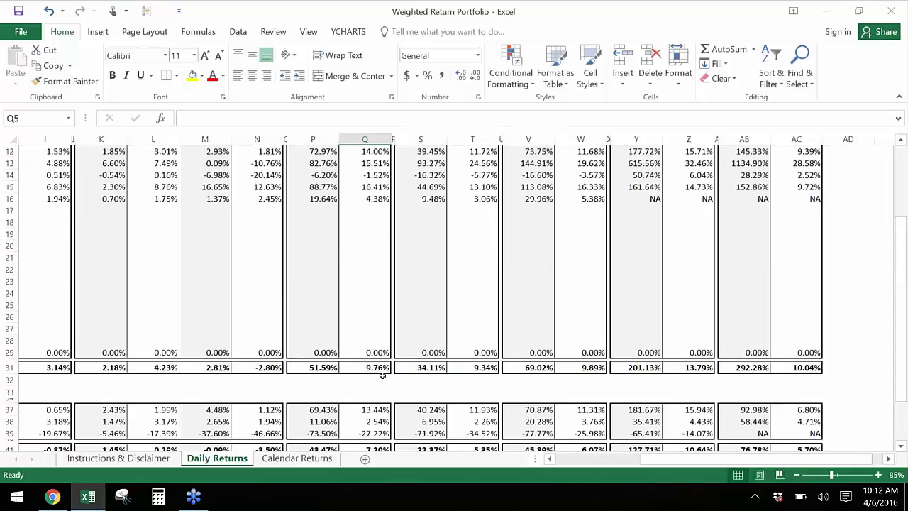
pyautogui.scroll(-2, 372, 366)
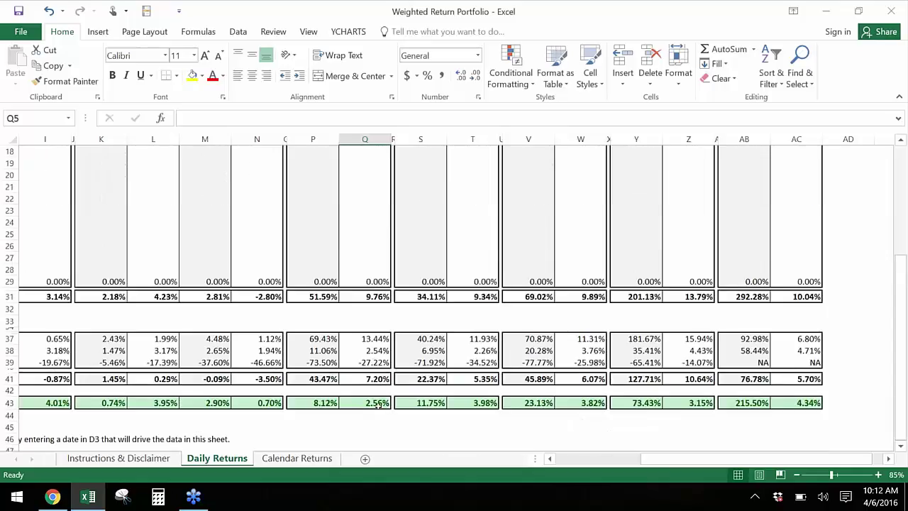
# Step: Review the weighted totals and relative performance on the Calendar Returns sheet, and close the workbook without saving the changes
pyautogui.click(301, 461)
pyautogui.scroll(-1, 488, 418)
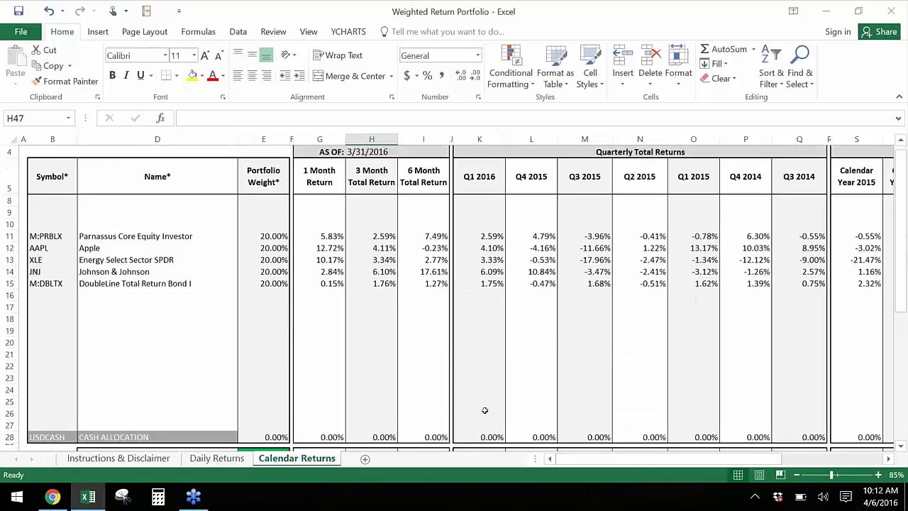
pyautogui.scroll(-3, 563, 380)
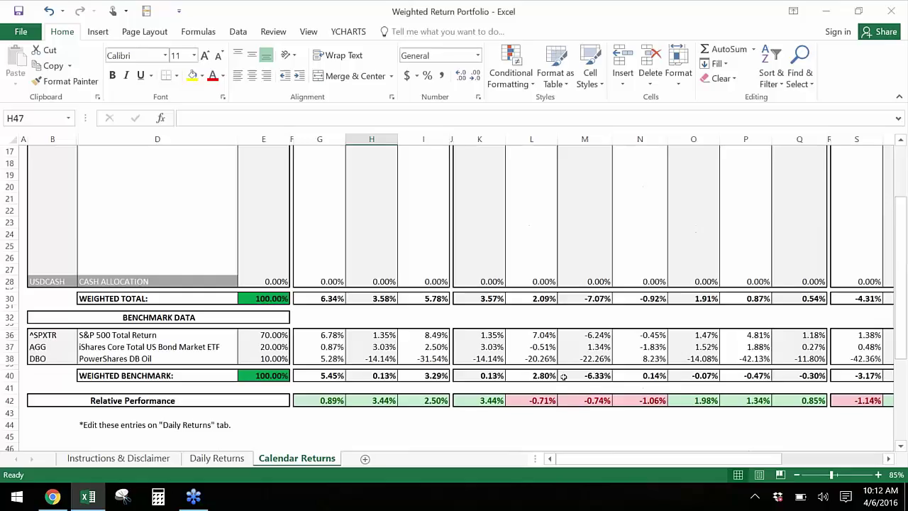
pyautogui.click(904, 7)
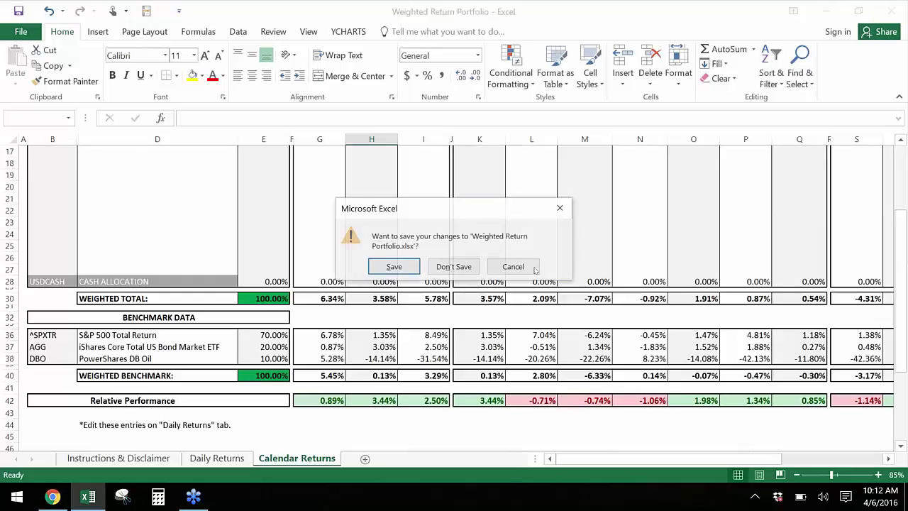
pyautogui.click(453, 267)
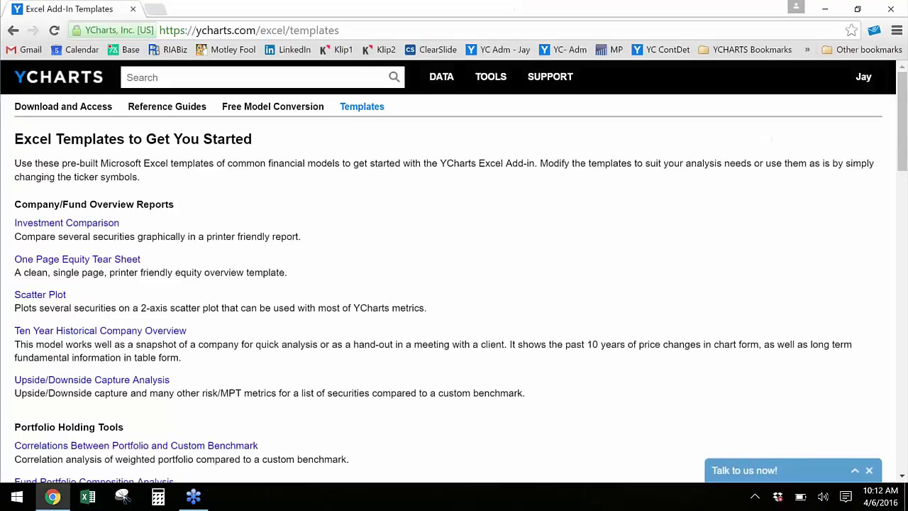